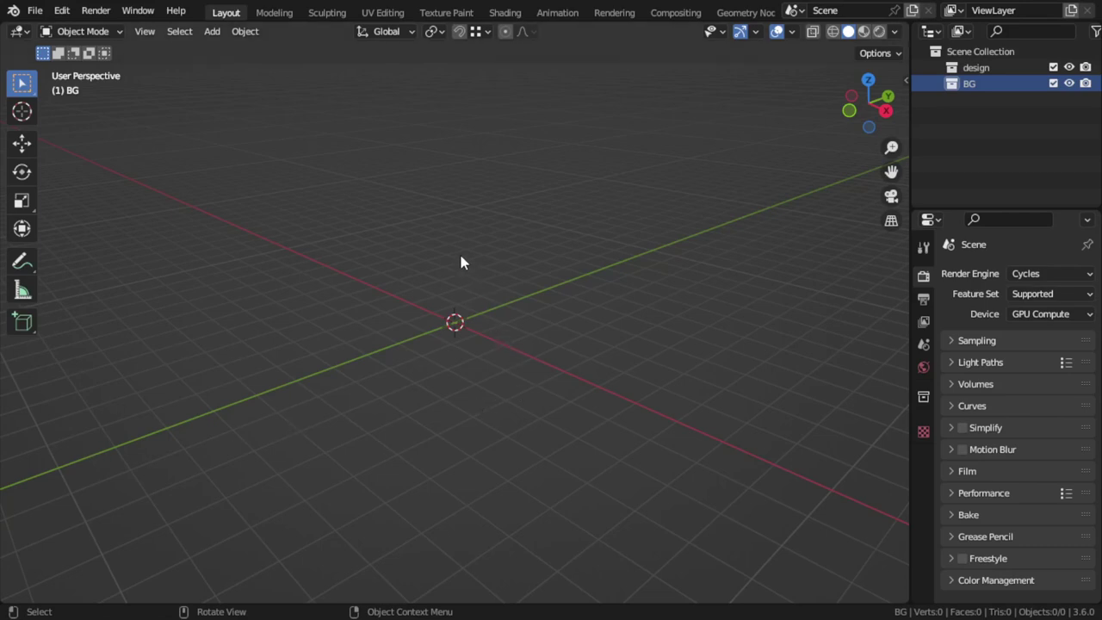
Add a mesh plane at the origin and switch to the Geometry Nodes workspace.
key("shift+a")
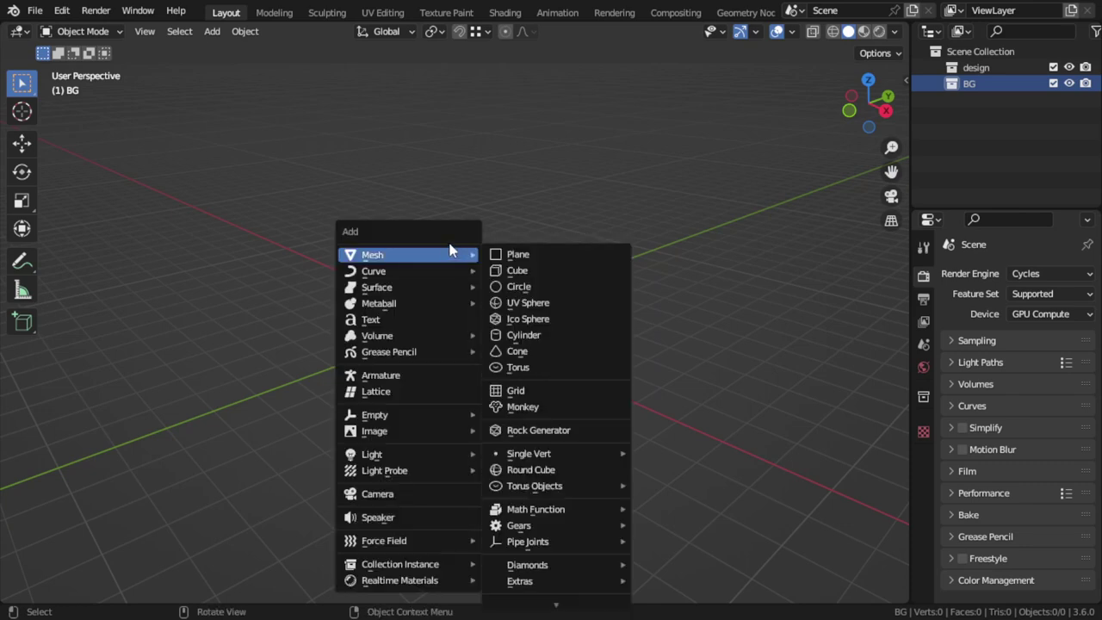
left_click(526, 255)
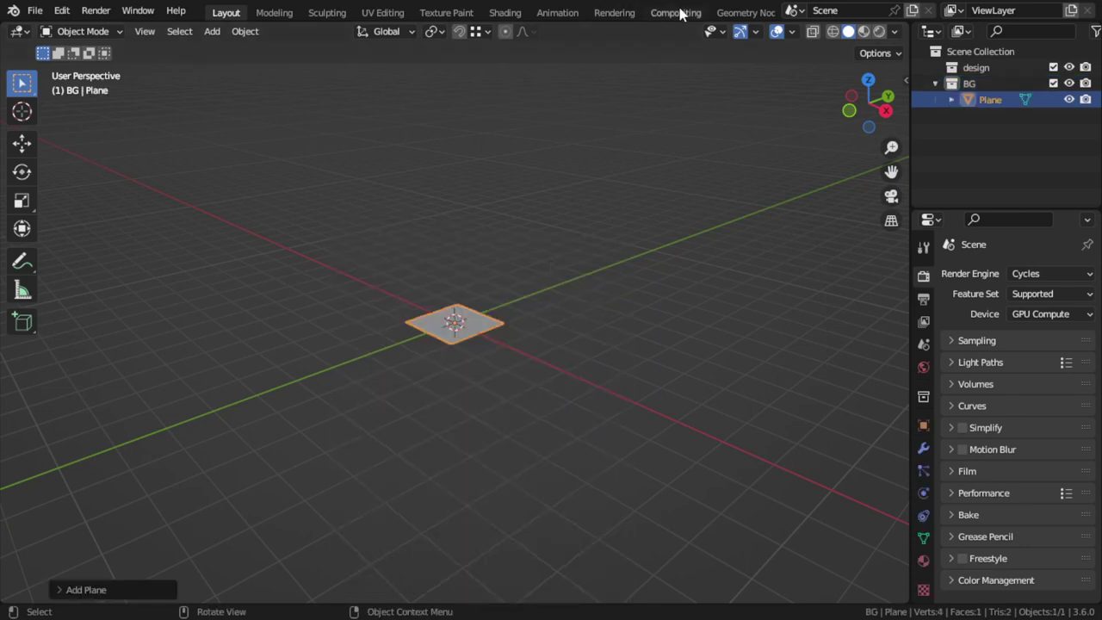
left_click(737, 12)
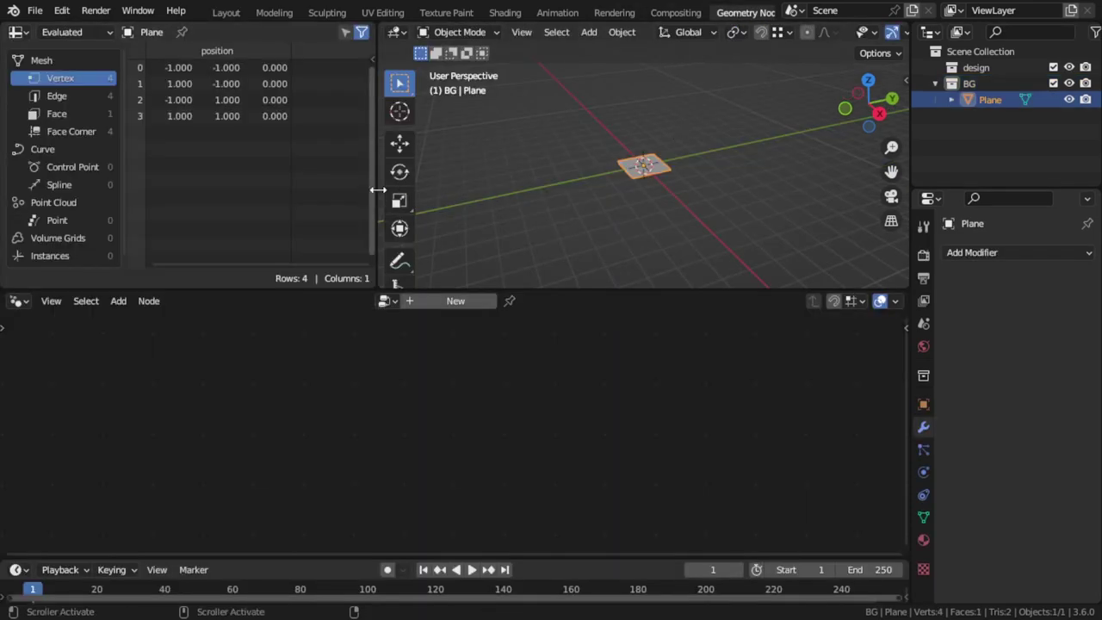
Merge the spreadsheet into the 3D viewport and make the viewport slightly taller.
right_click(379, 183)
left_click(366, 229)
left_click(269, 220)
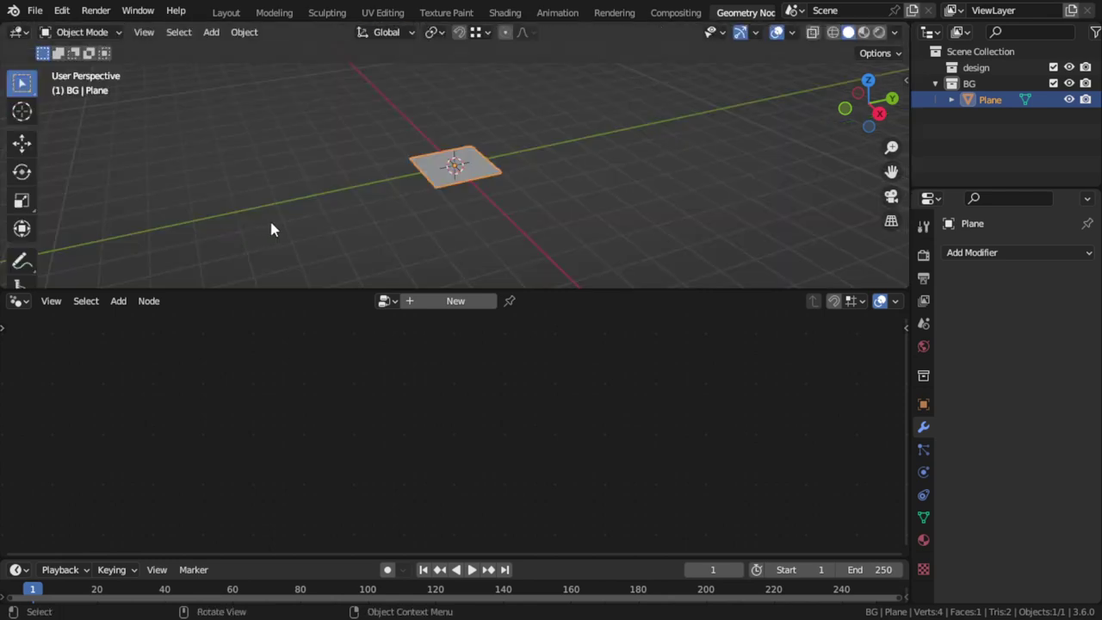
left_click_drag(539, 289, 541, 300)
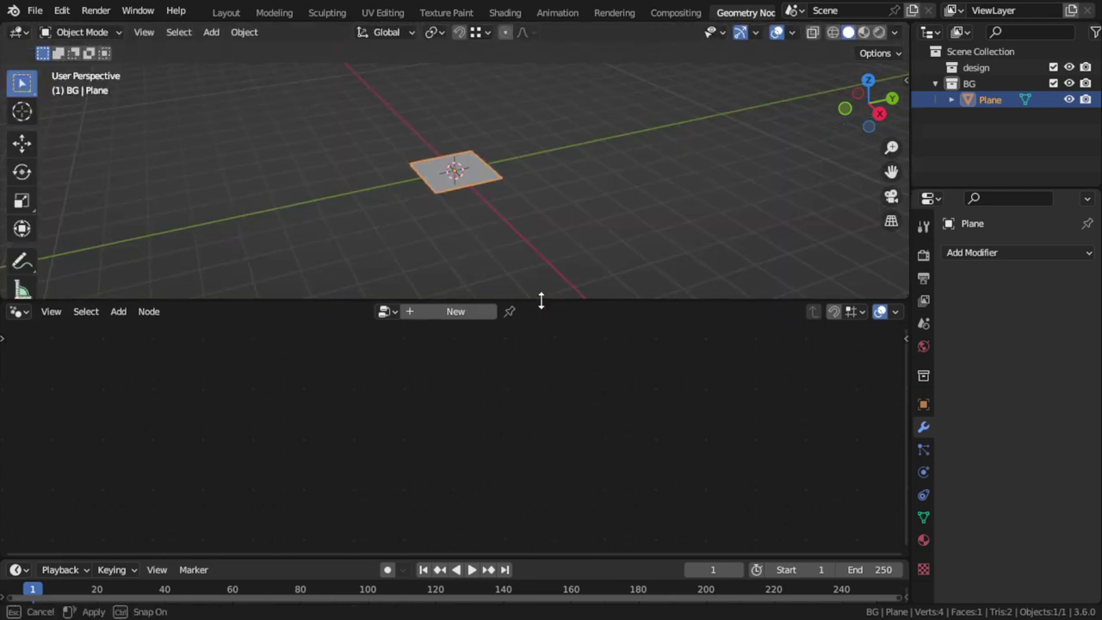
Merge the timeline into the node editor, create a new node tree, and select Group Input.
right_click(562, 556)
left_click(563, 560)
left_click(541, 380)
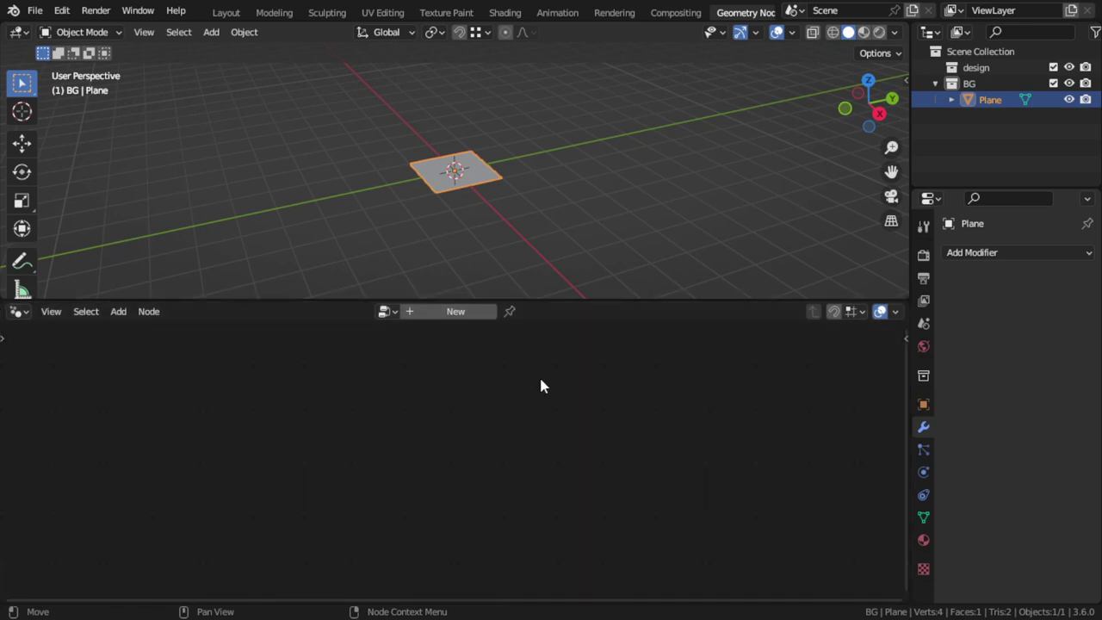
left_click_drag(528, 302, 542, 389)
left_click(434, 402)
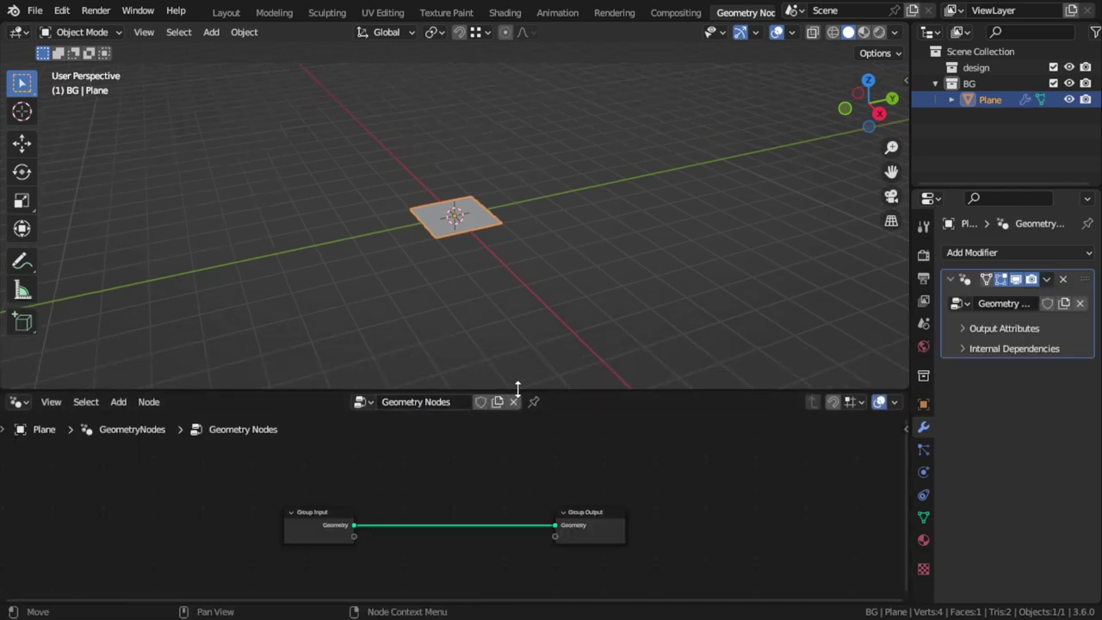
left_click(321, 522)
Delete the Group Input node and add a Grid node to the tree.
key("x")
key("shift+a")
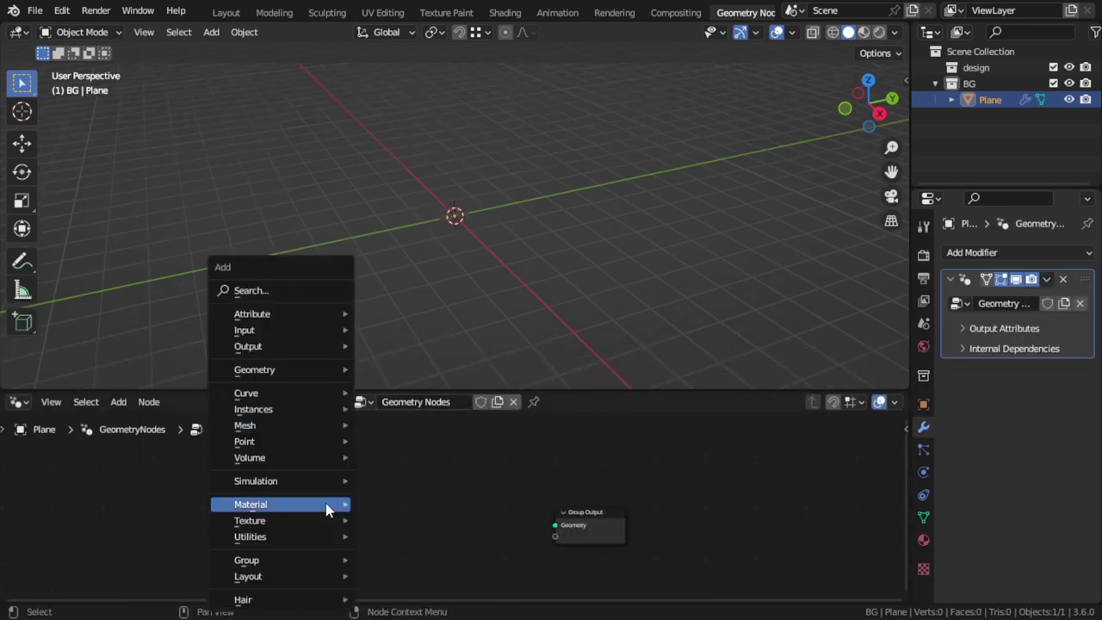
left_click(266, 293)
type("gr")
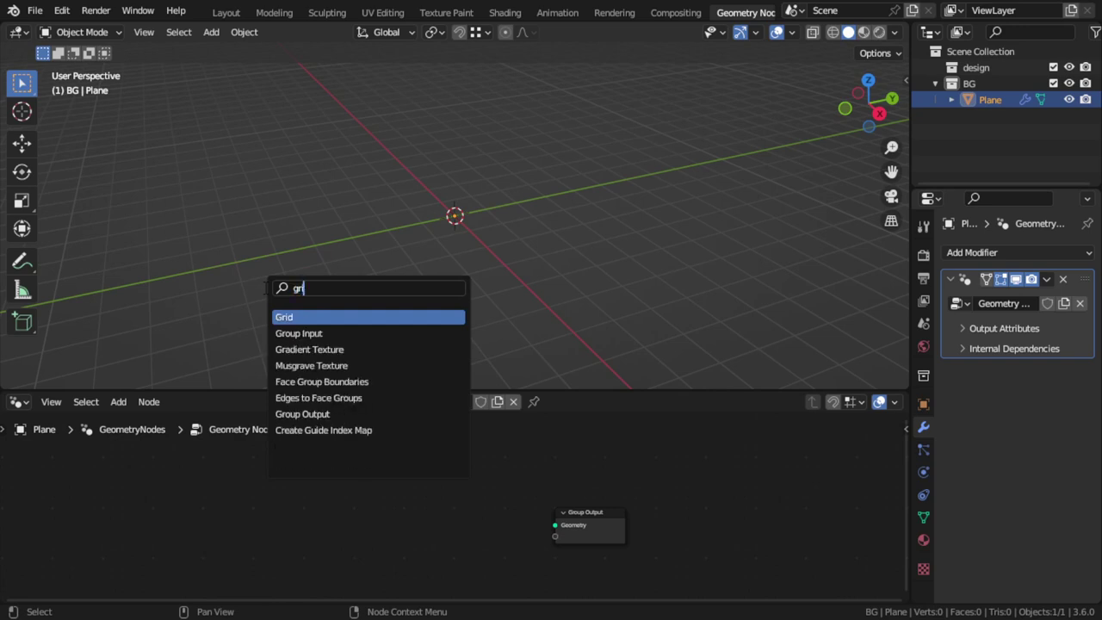
type("id")
key("Return")
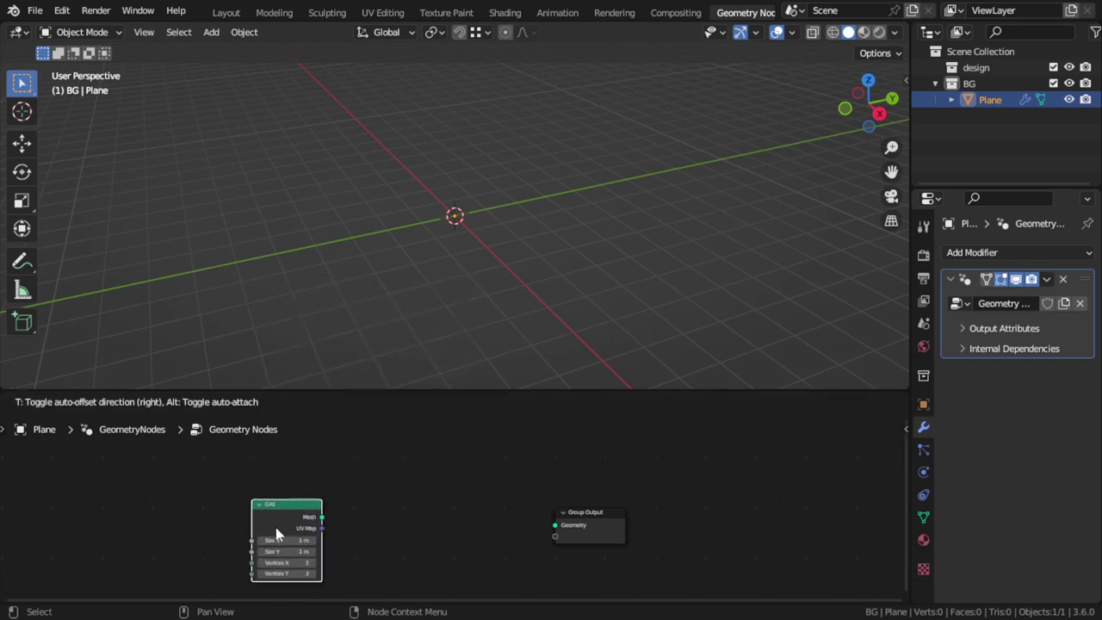
left_click(258, 551)
key("Home")
Set the Grid to 10 m by 10 m with 20 by 20 vertices.
mouse_move(325, 486)
left_mouse_down()
mouse_move(305, 471)
mouse_move(628, 455)
left_mouse_up()
type("0")
key("Return")
key("g")
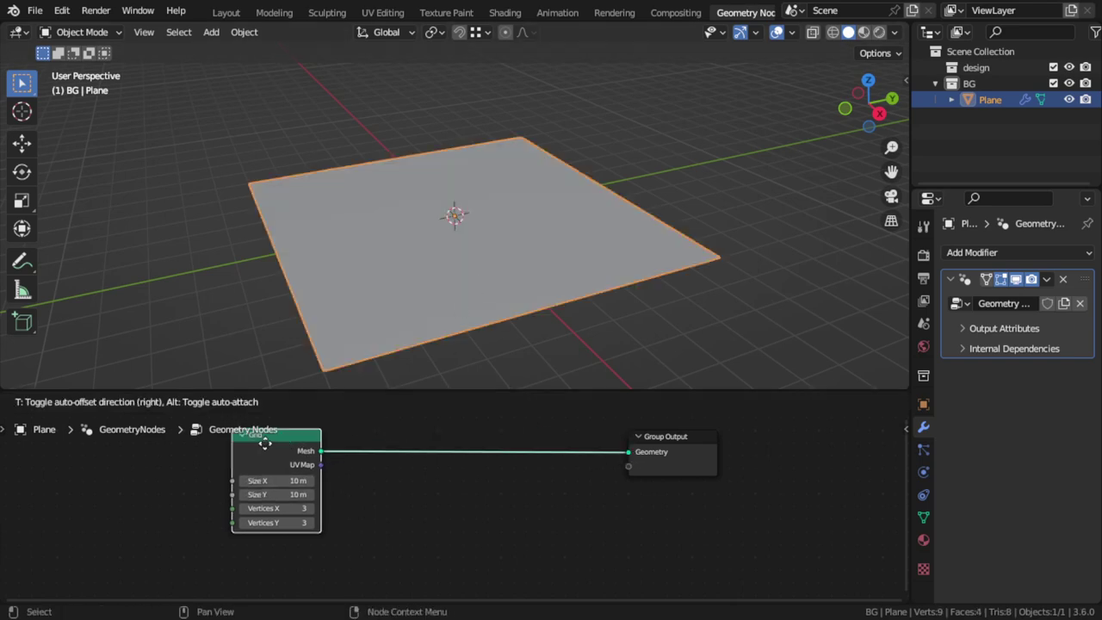
left_click(367, 474)
scroll(388, 491, "up", 1, "shift")
scroll(396, 494, "down", 1, "shift")
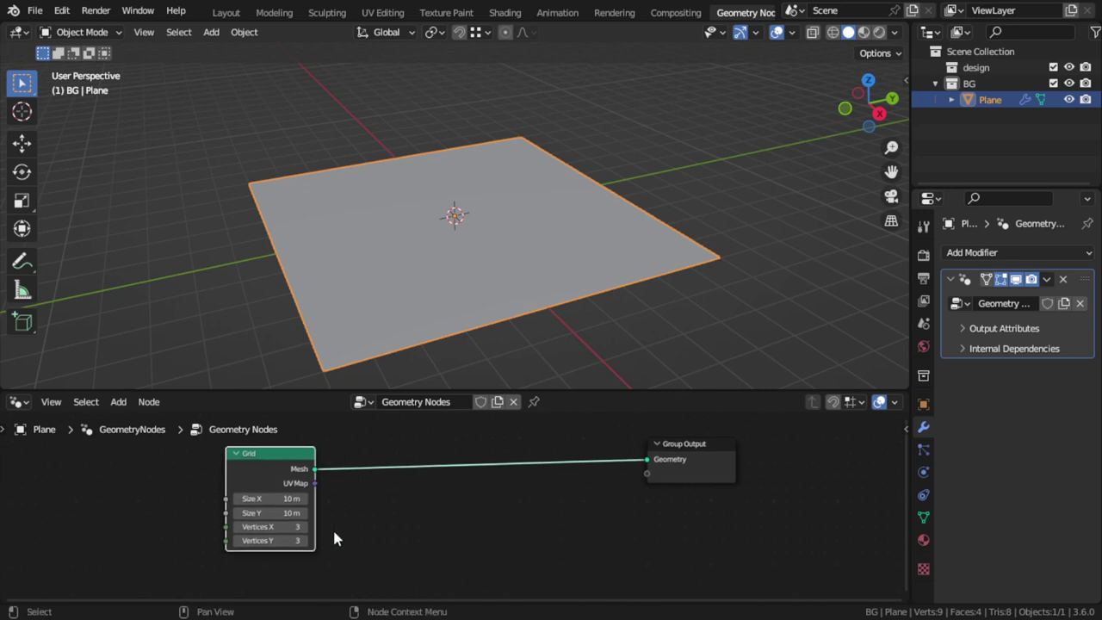
left_click(277, 526)
type("2")
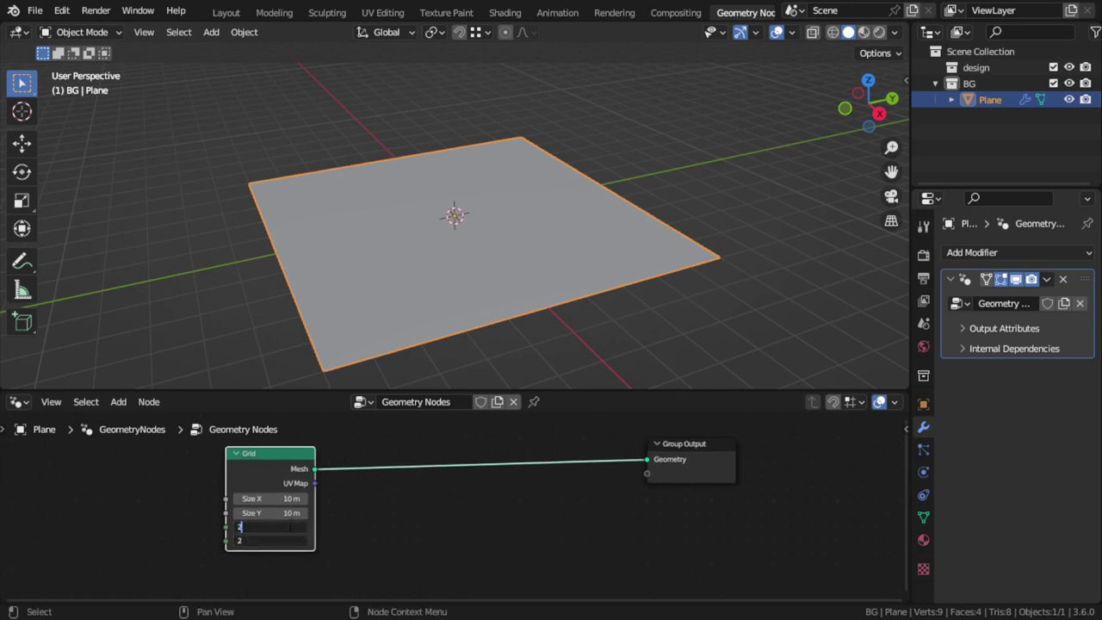
type("0")
key("Return")
Switch the viewport to wireframe and orbit to inspect the grid.
left_click(833, 32)
middle_click_drag(517, 278, 521, 270)
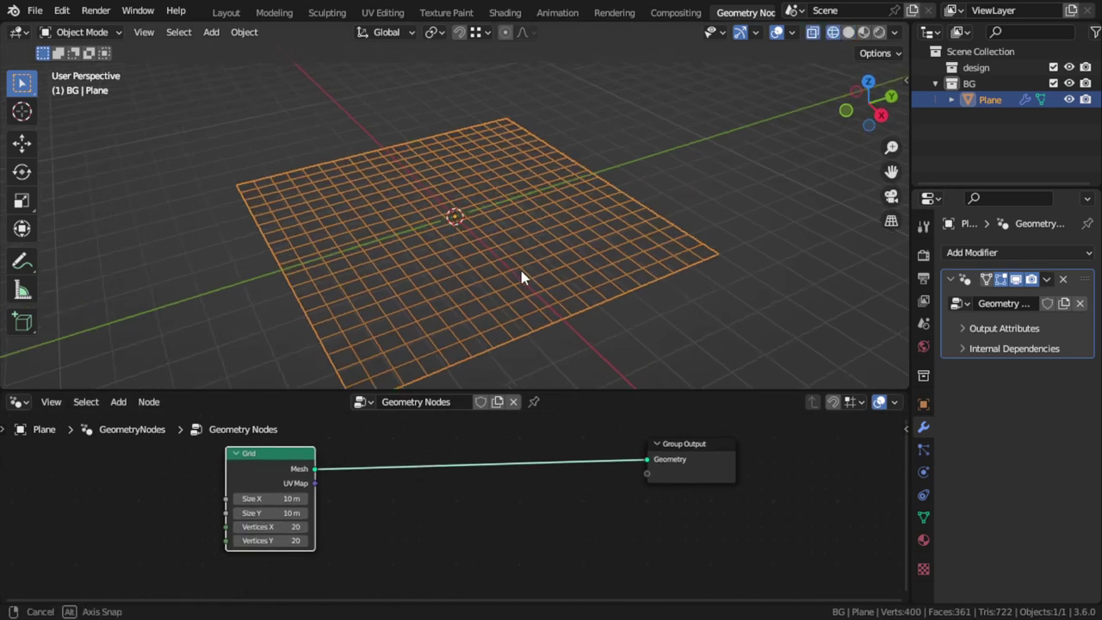
middle_click_drag(415, 469, 428, 480)
key("shift+a")
Insert a Triangulate node on the link between Grid and Group Output.
left_click(398, 291)
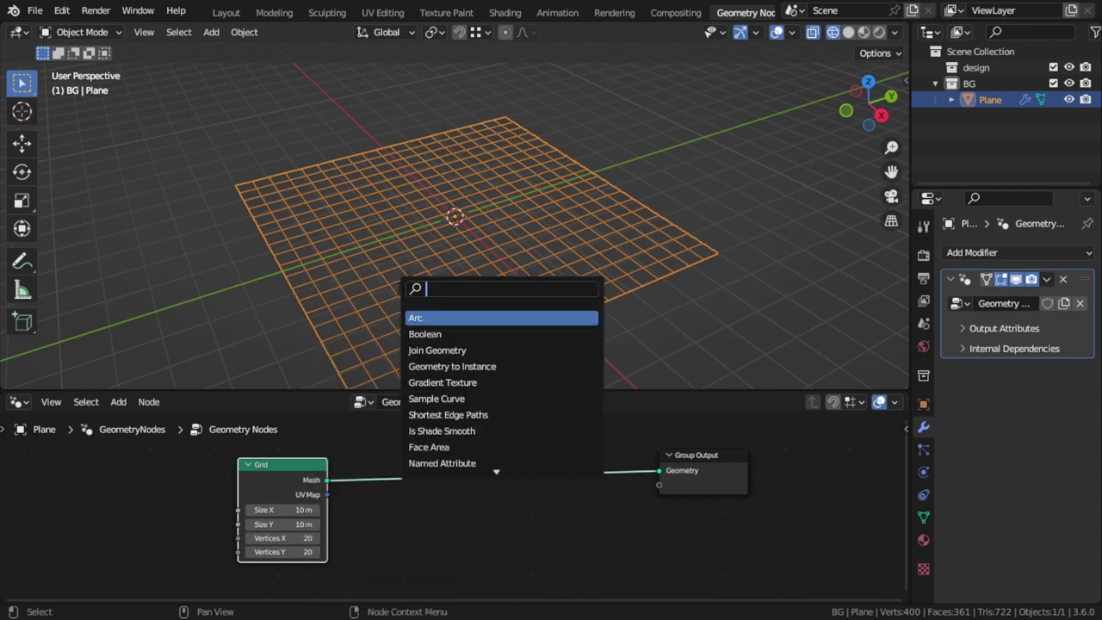
type("tr")
key("Down")
key("Return")
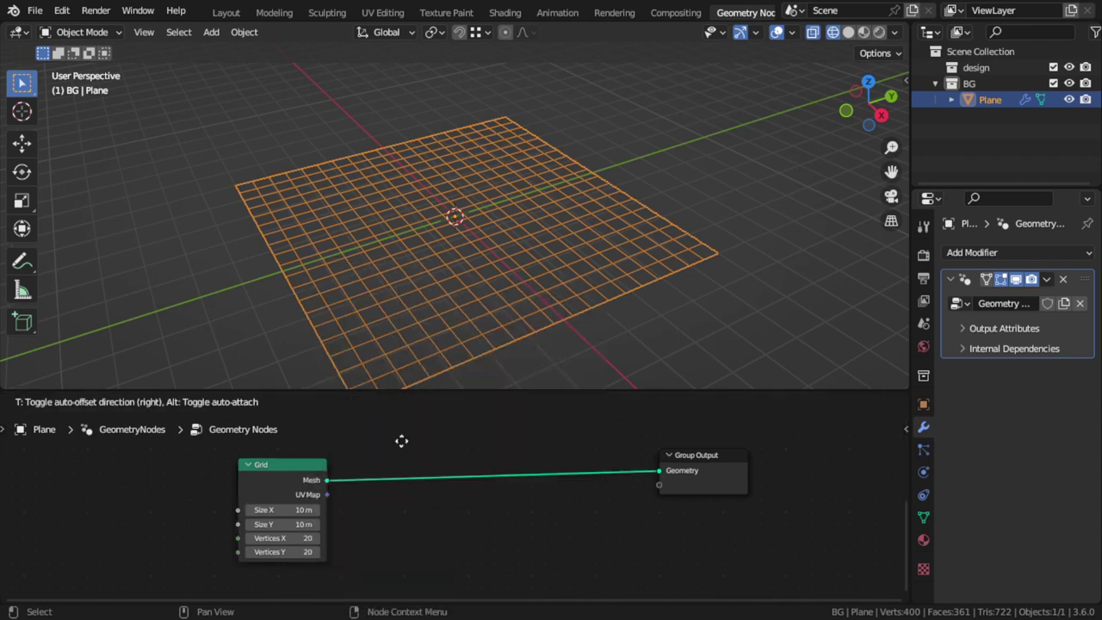
left_click(418, 462)
Add a Dual Mesh node after Triangulate and view the hexagons from above.
key("shift+a")
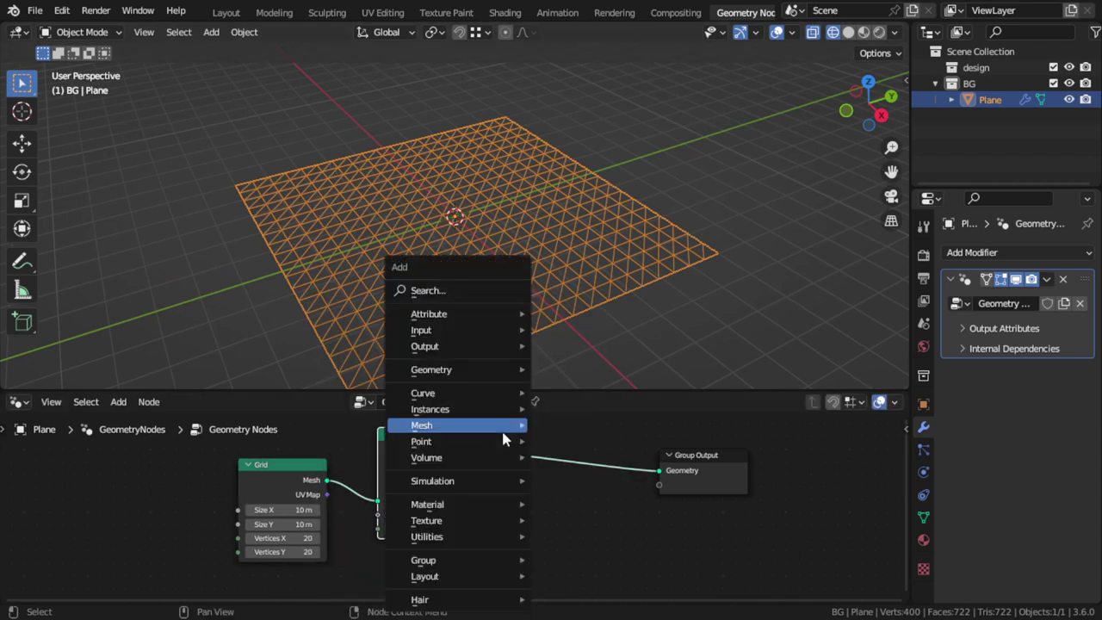
left_click(466, 294)
type("du")
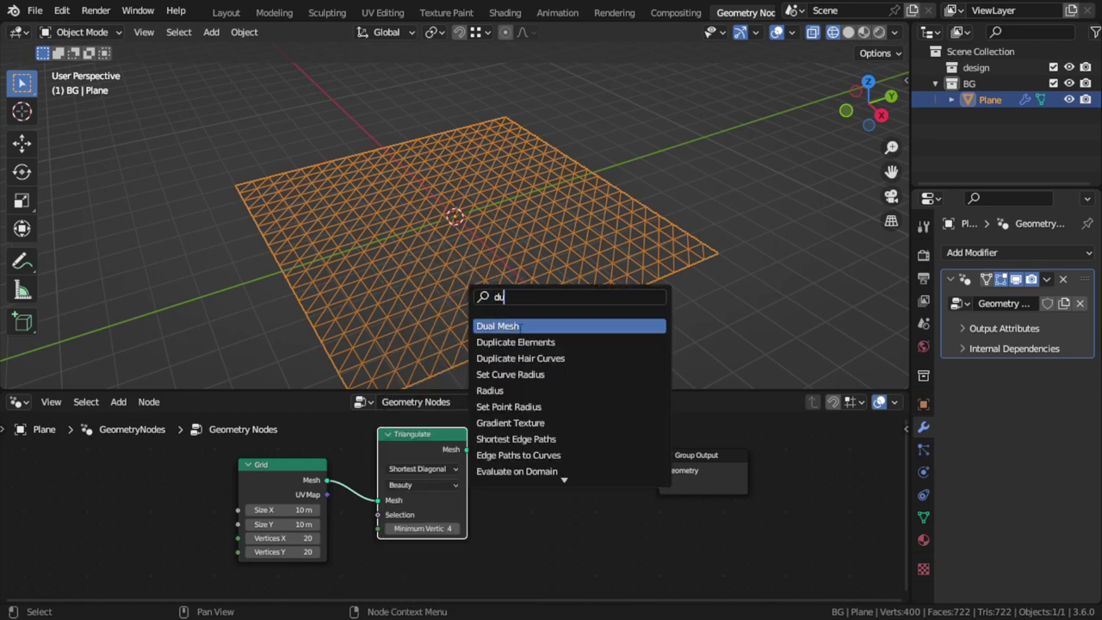
key("Return")
left_click(540, 482)
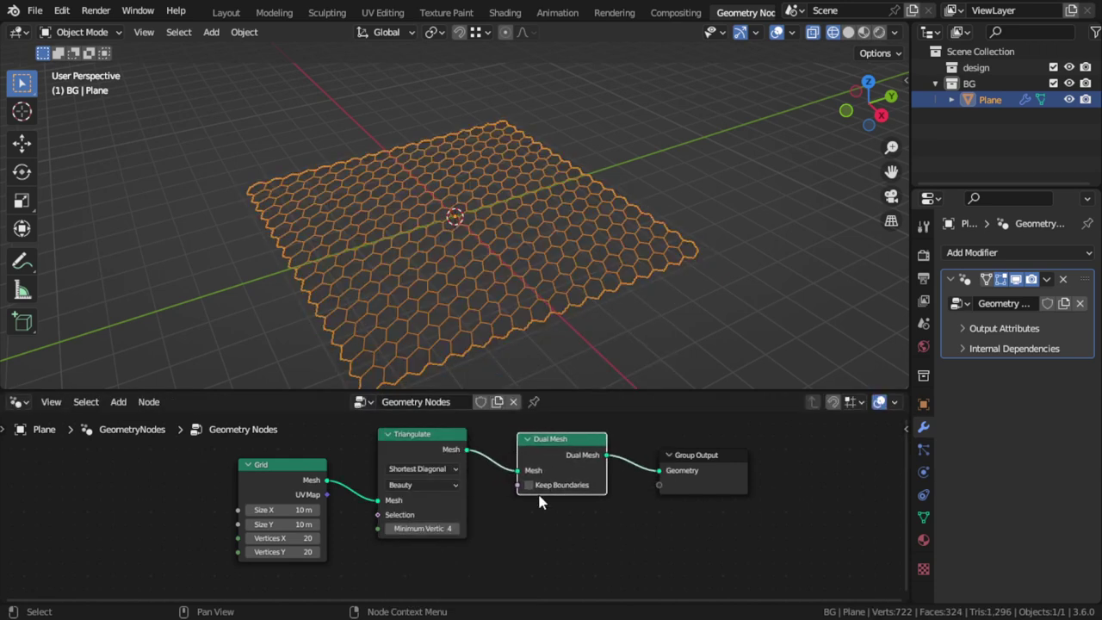
left_click(477, 305)
mouse_move(477, 306)
middle_mouse_down()
mouse_move(432, 287)
mouse_move(422, 312)
middle_mouse_up()
left_click_drag(663, 461, 755, 450)
Insert a Separate Geometry node between Dual Mesh and Group Output.
key("shift+a")
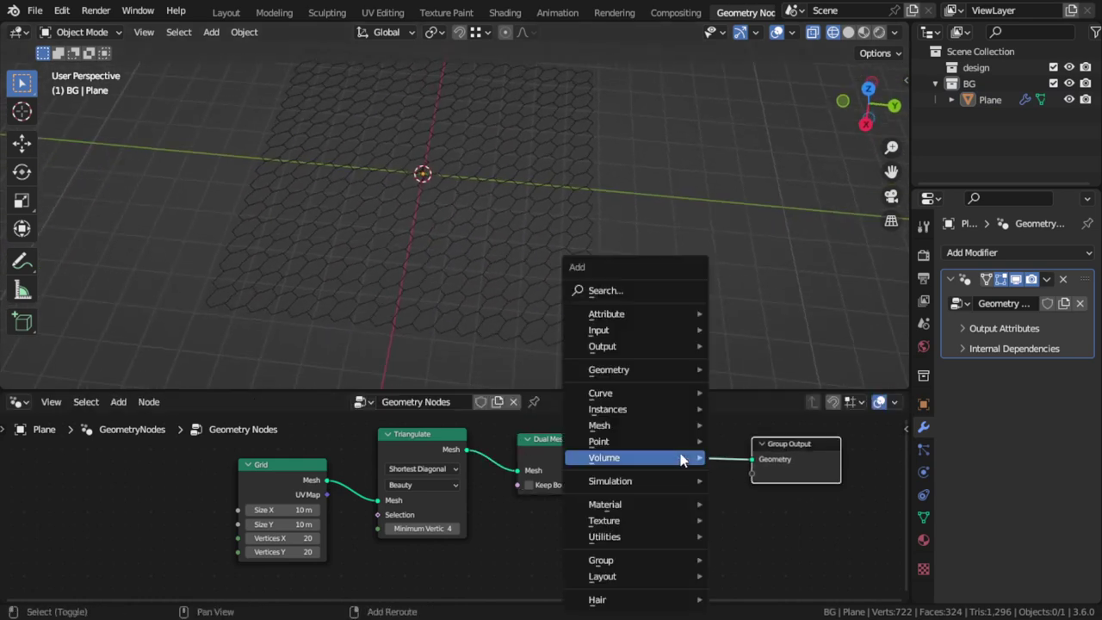
left_click(607, 291)
type("se")
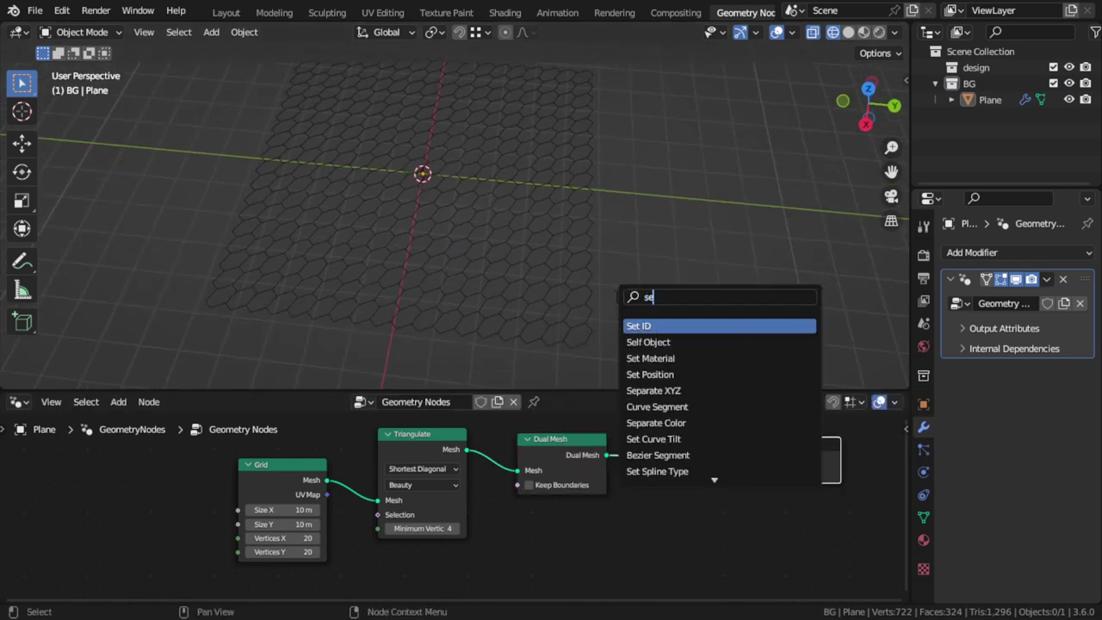
type("p")
key("Down")
key("Down")
key("Return")
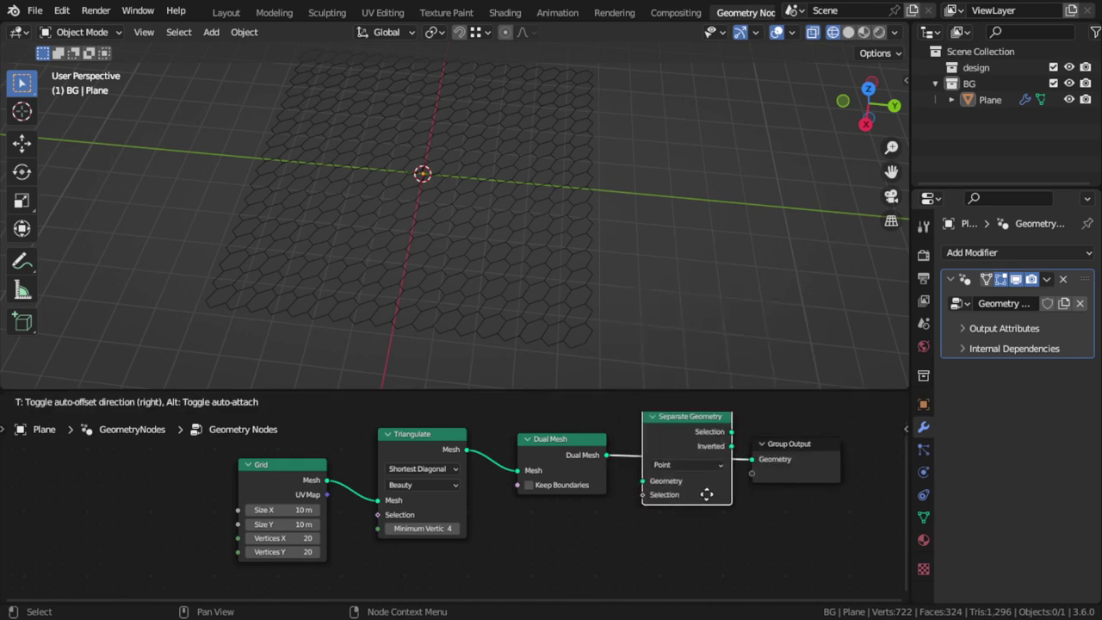
left_click(720, 497)
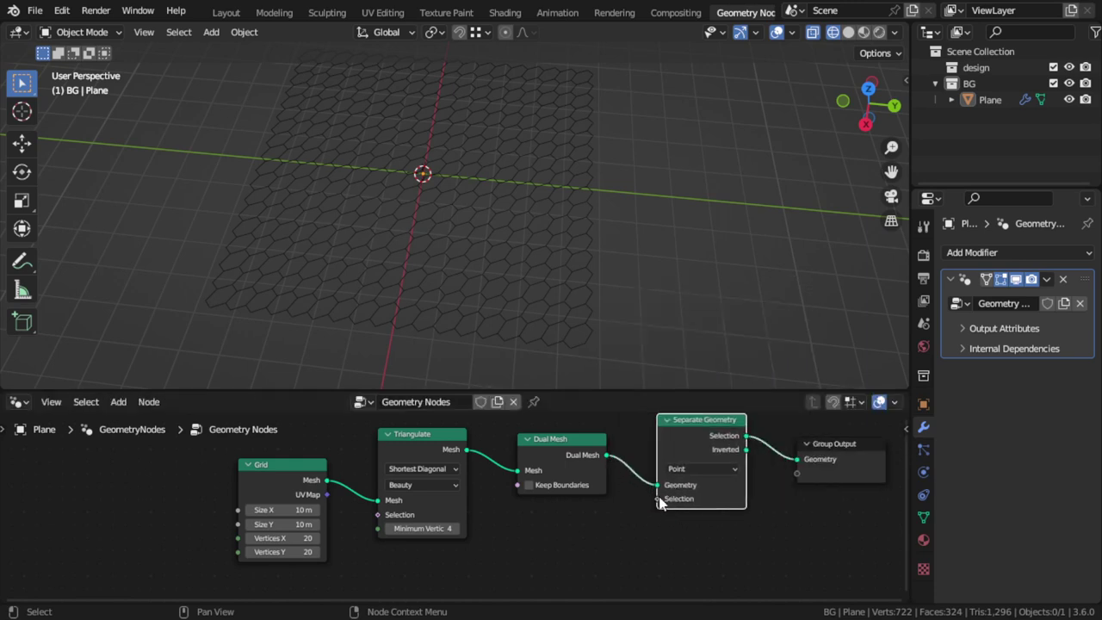
Set the Separate Geometry domain to Face.
left_click(680, 469)
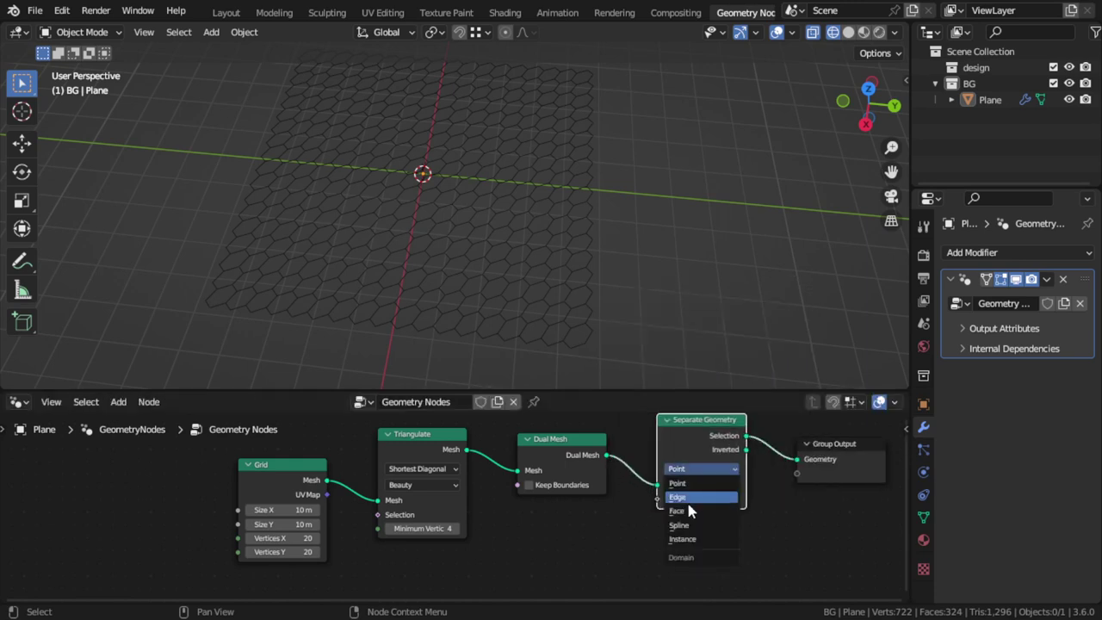
left_click(693, 511)
left_click(690, 474)
left_click(691, 474)
key("shift+a")
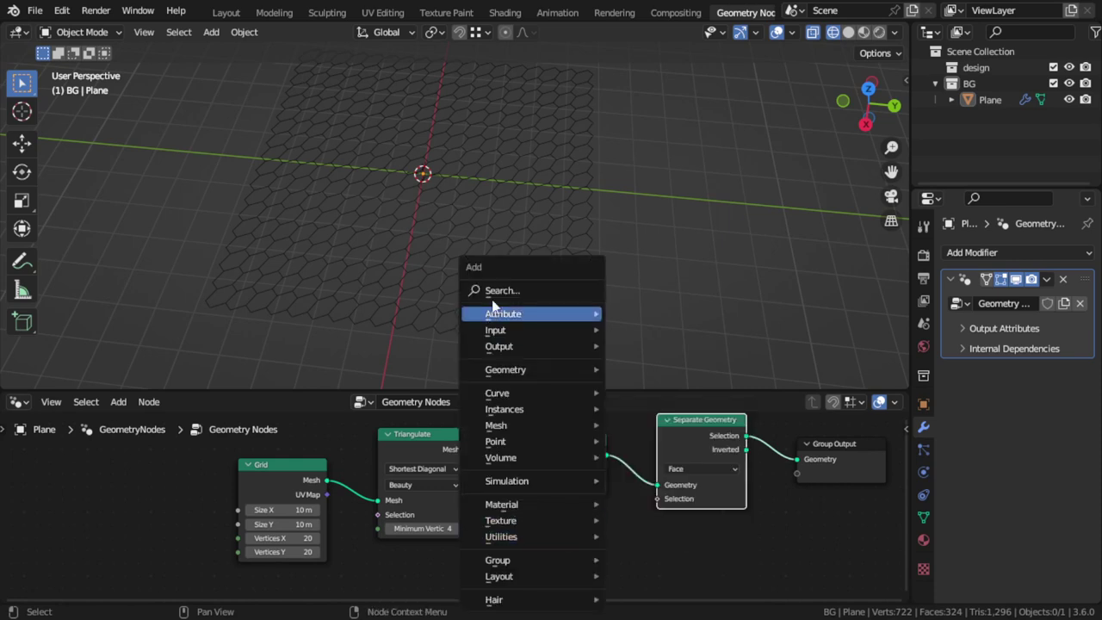
Add a Boolean Random Value node and connect it to the Separate Geometry Selection.
type("ran")
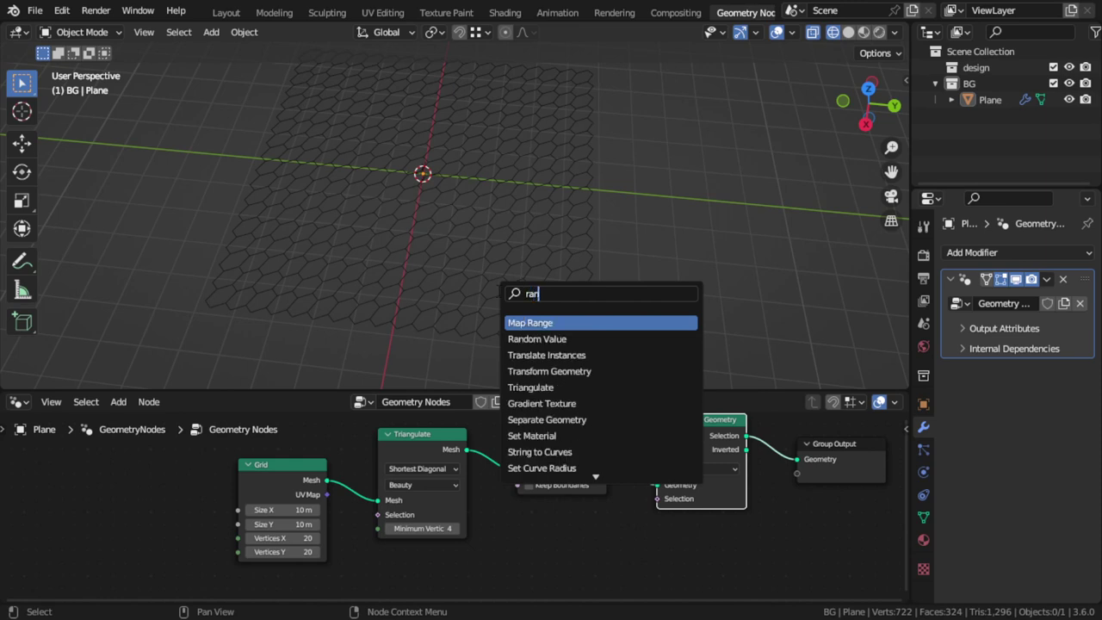
type("d")
left_click(558, 323)
left_click(555, 551)
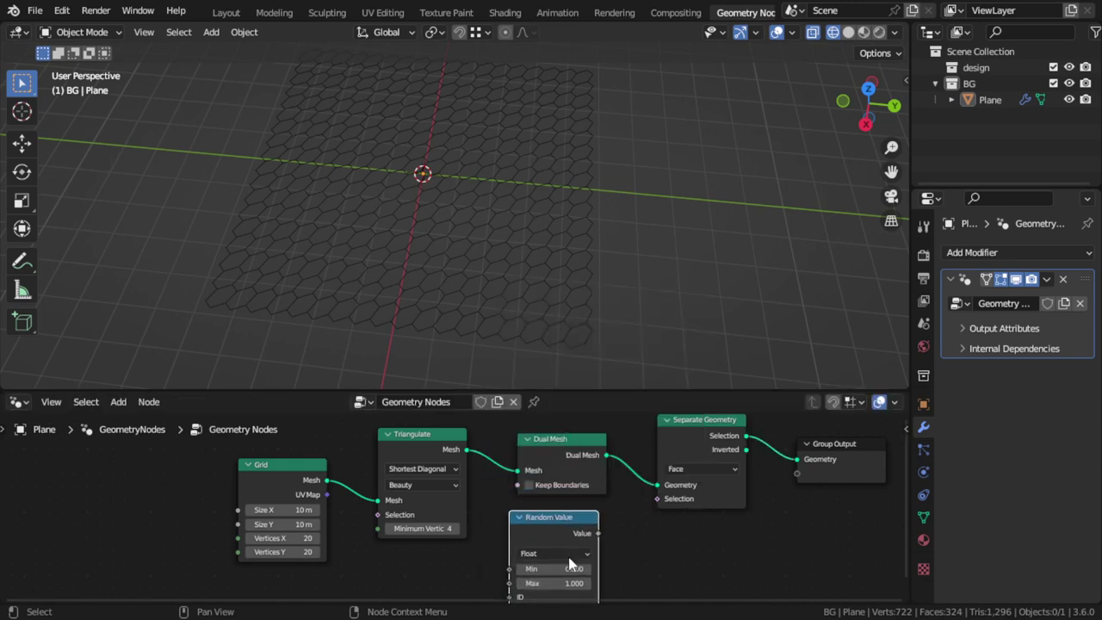
left_click(558, 555)
left_click(534, 497)
left_click_drag(600, 534, 612, 531)
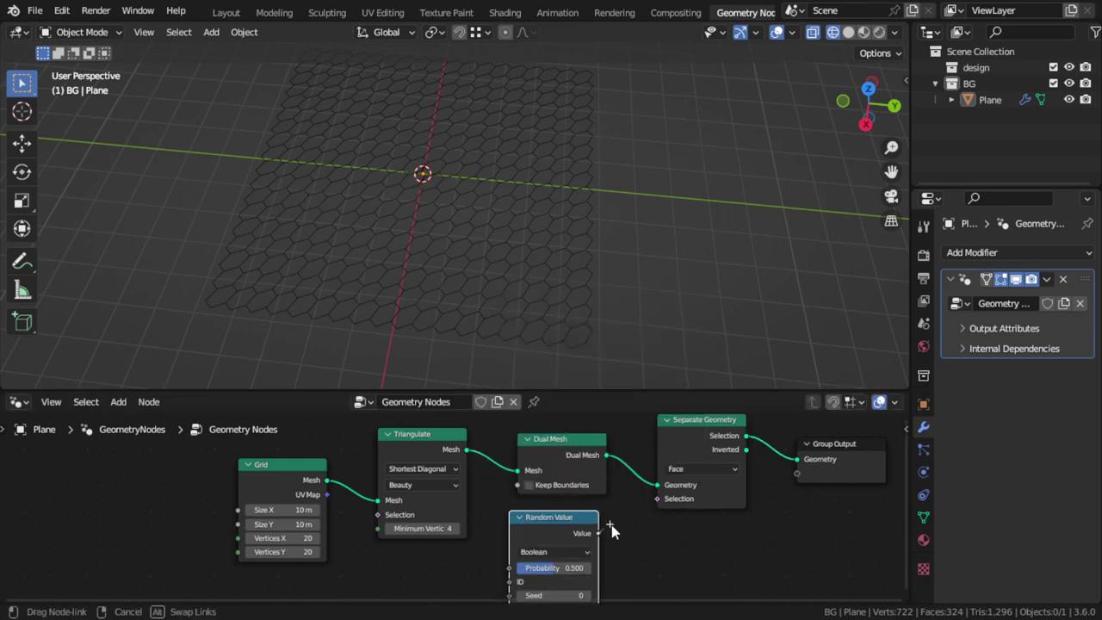
Switch to solid shading and lower the Random Value probability to 0.425.
left_click_drag(663, 508, 659, 504)
scroll(646, 521, "down", 2)
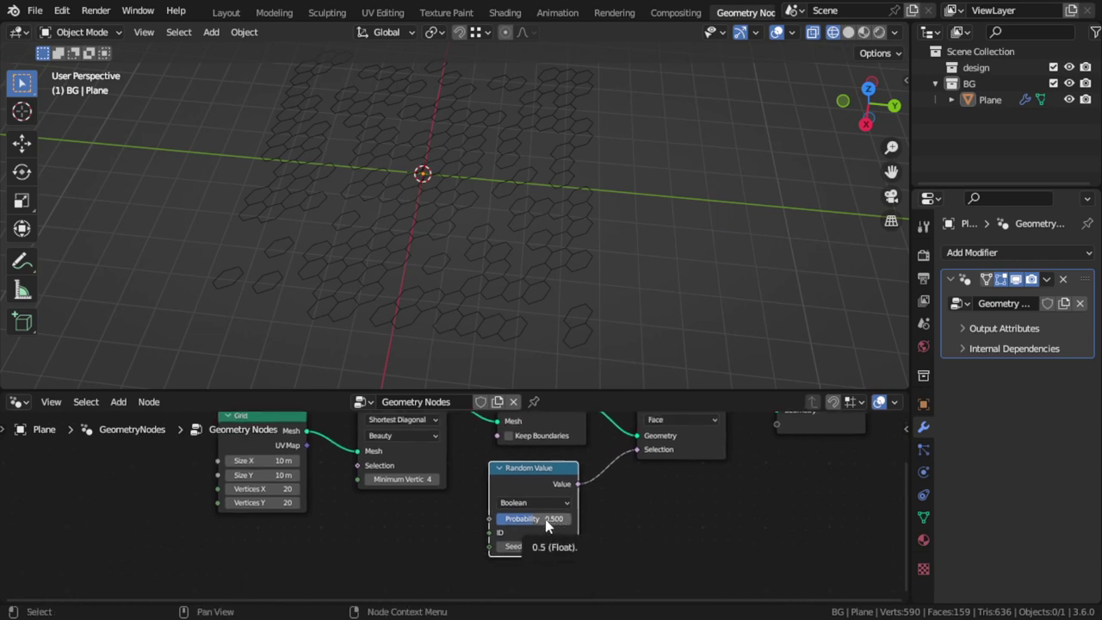
left_click_drag(538, 519, 525, 518)
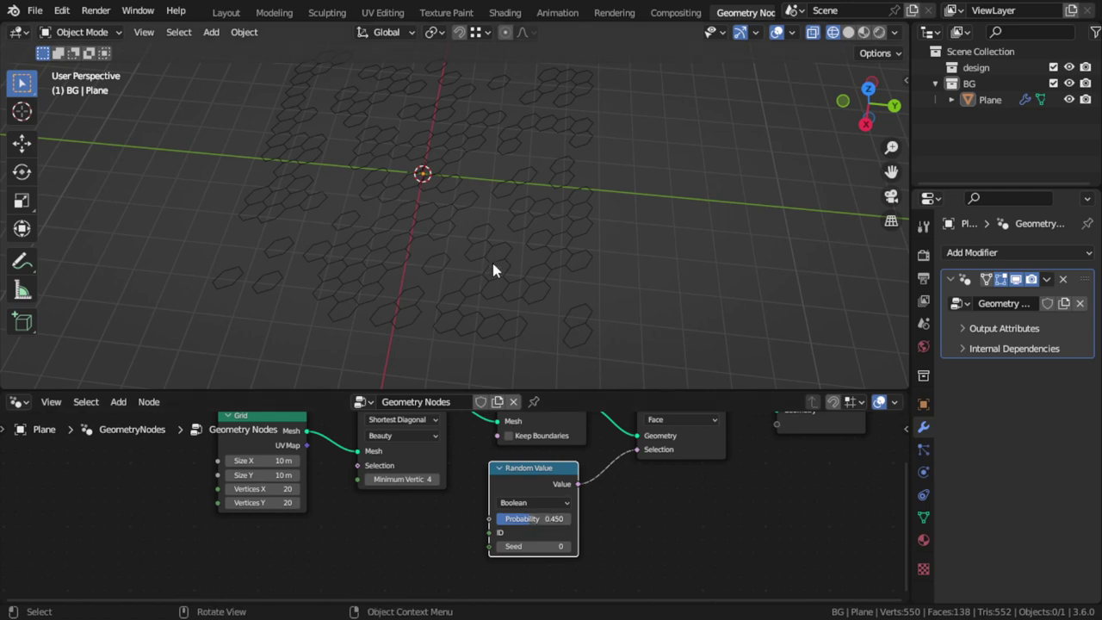
key("z")
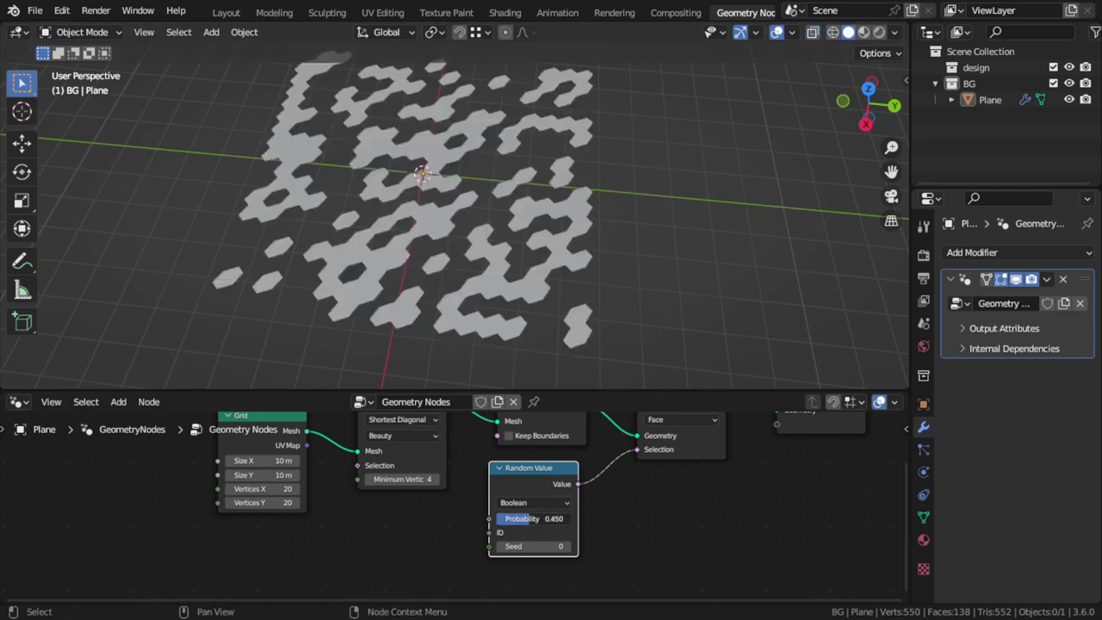
left_click_drag(526, 518, 520, 518)
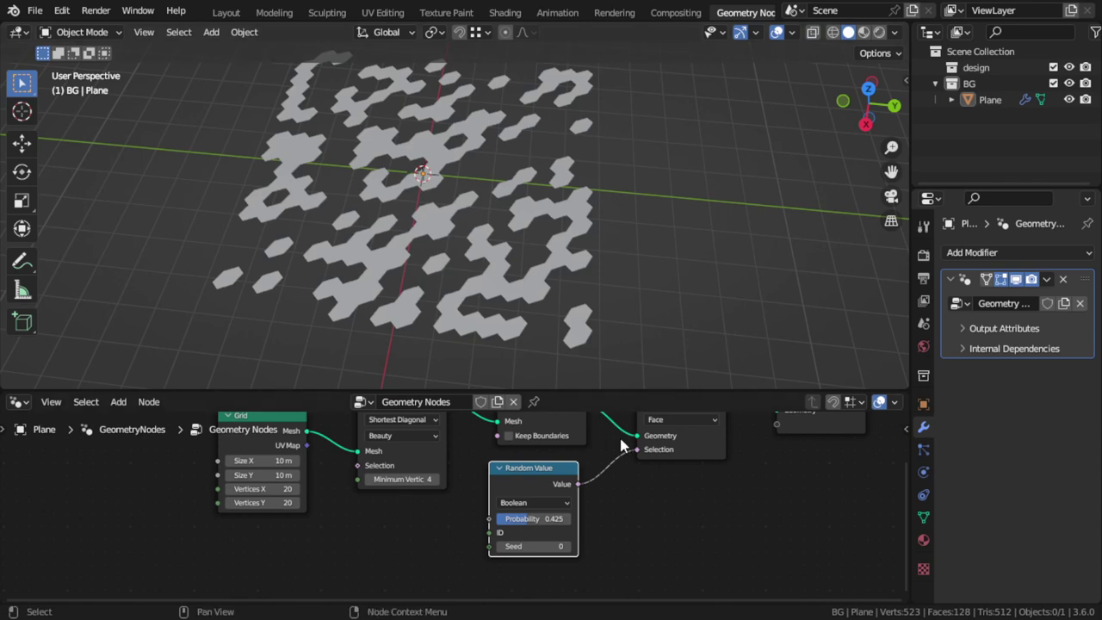
key("Home")
left_click_drag(609, 482, 753, 470)
Insert a Mesh to Curve node between Separate Geometry and Group Output.
key("shift+a")
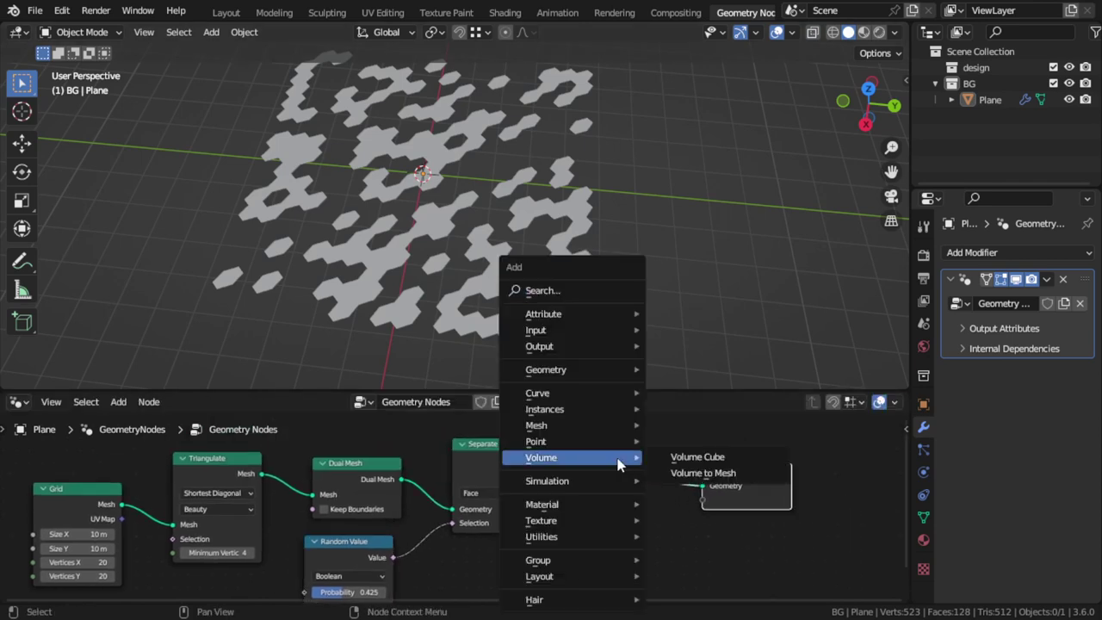
left_click(545, 290)
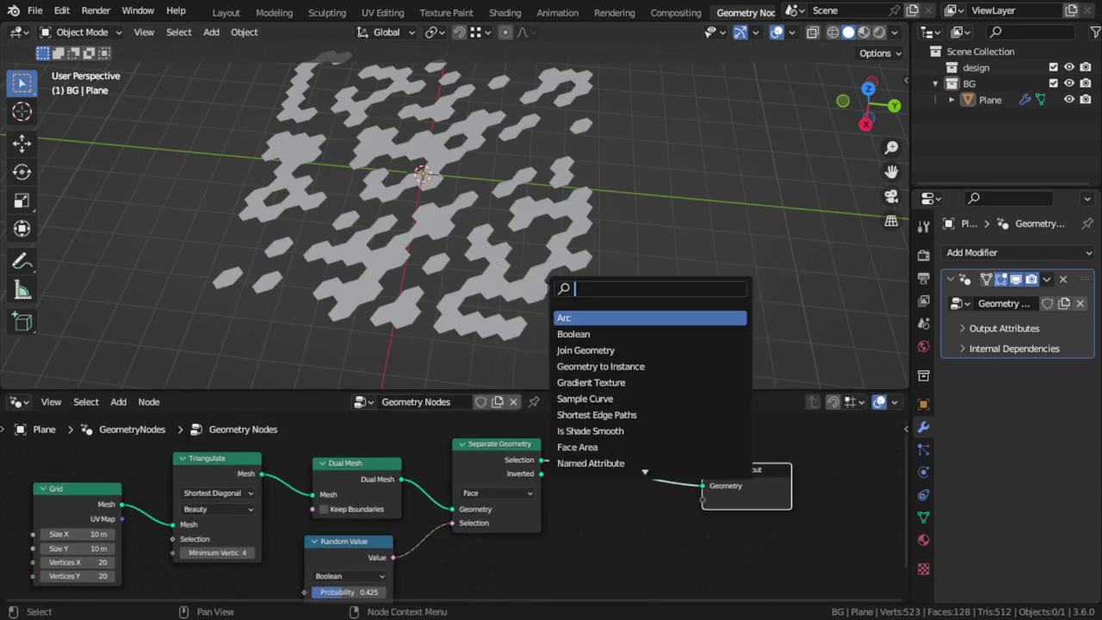
type("mes")
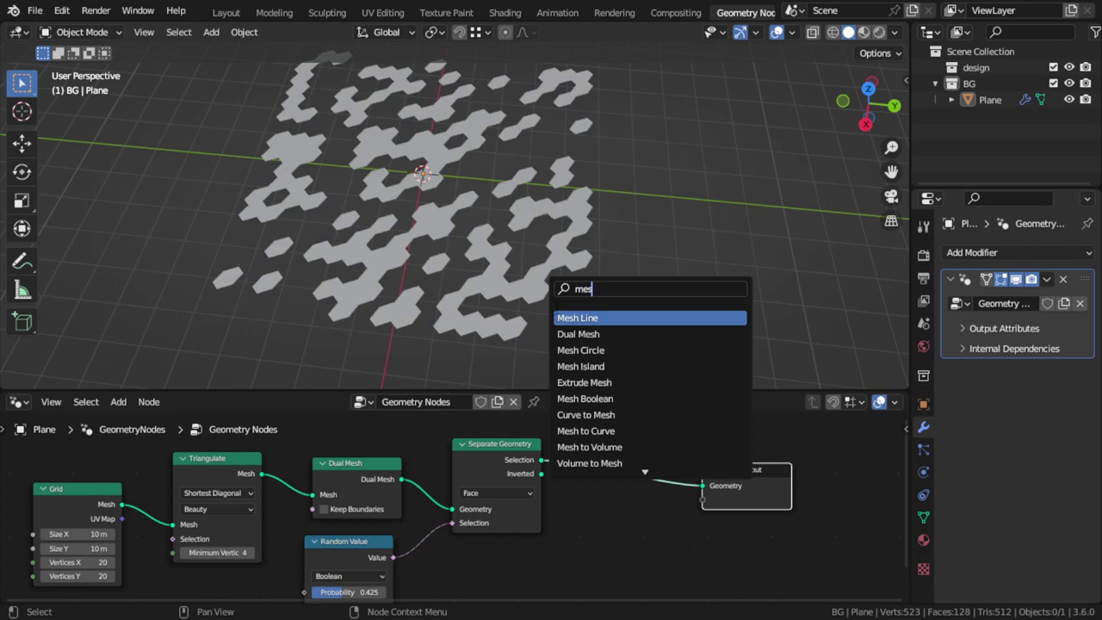
type("h t")
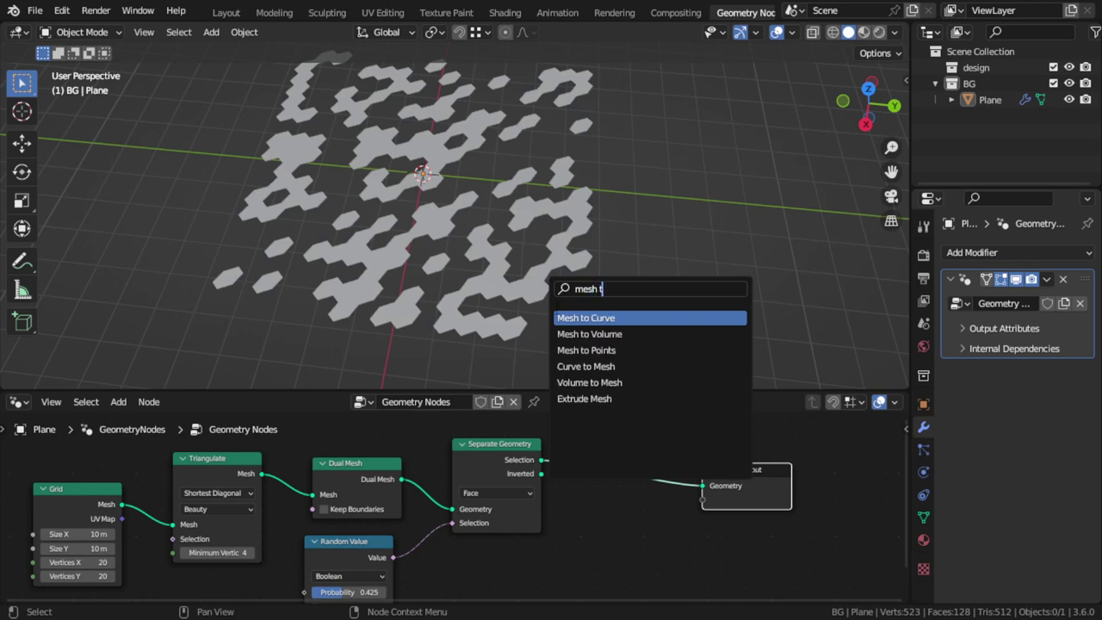
left_click(603, 318)
left_click(687, 481)
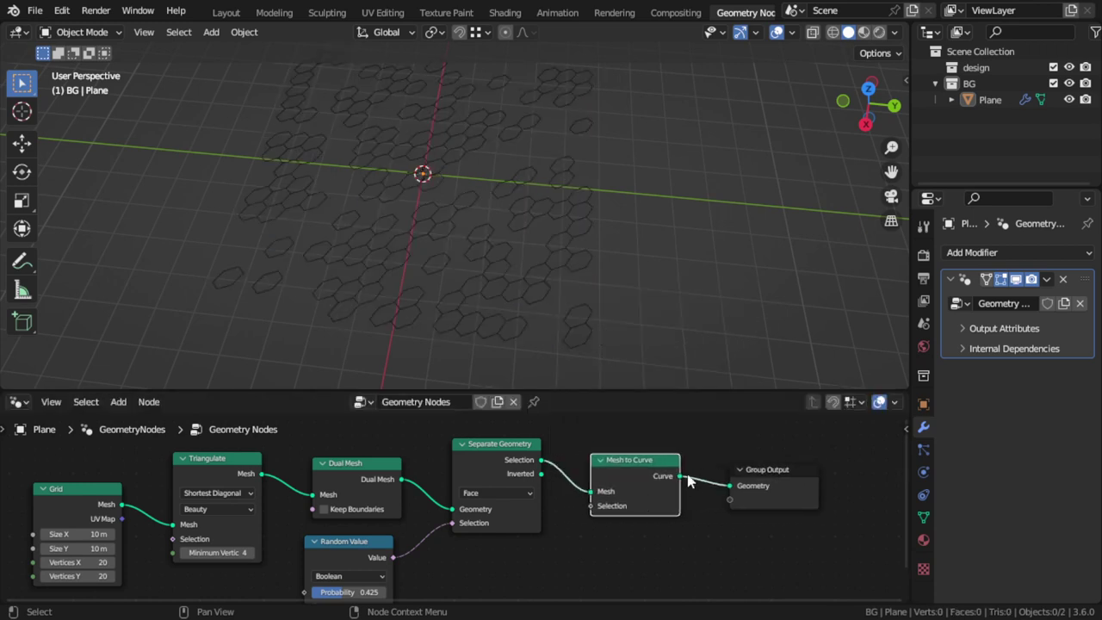
left_click_drag(743, 470, 799, 470)
Insert a Curve to Mesh node between Mesh to Curve and Group Output.
key("shift+a")
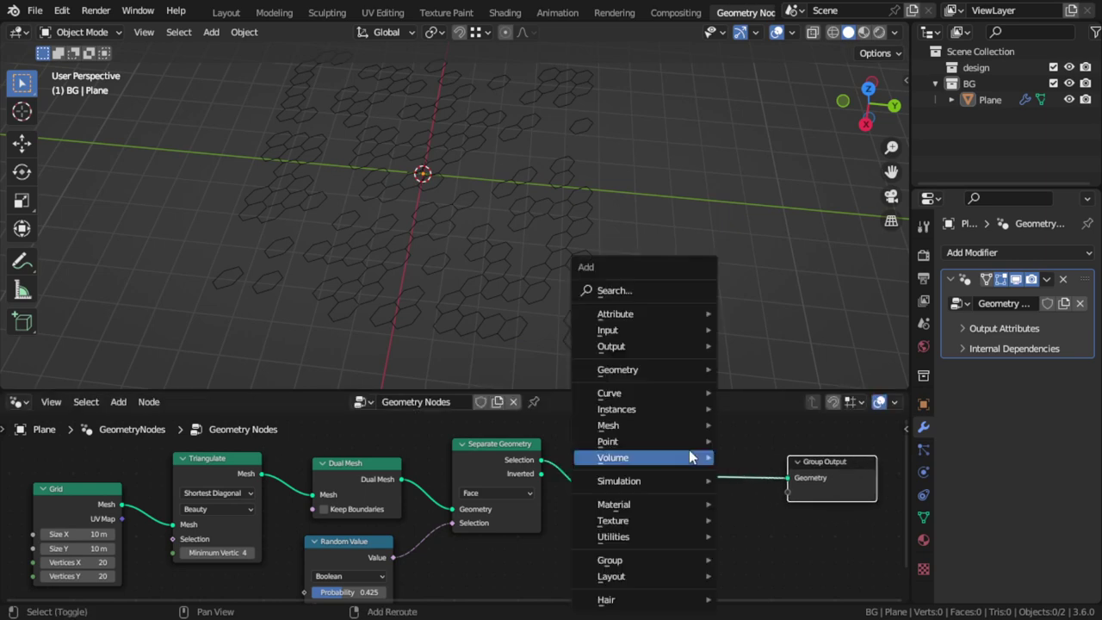
left_click(628, 293)
type("cu")
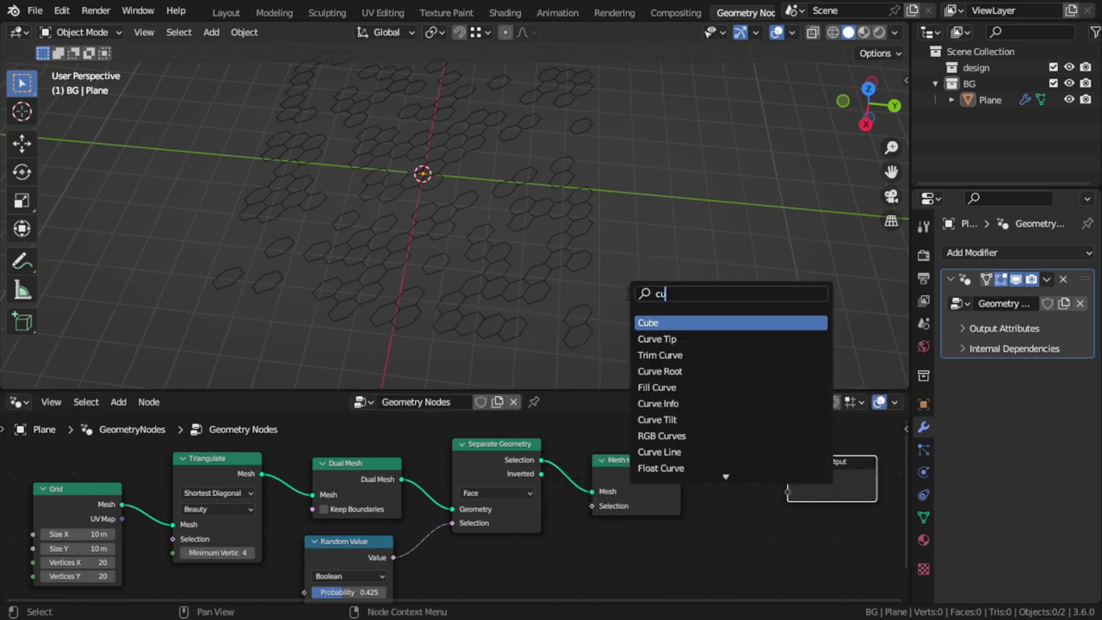
type("rve")
key("Down")
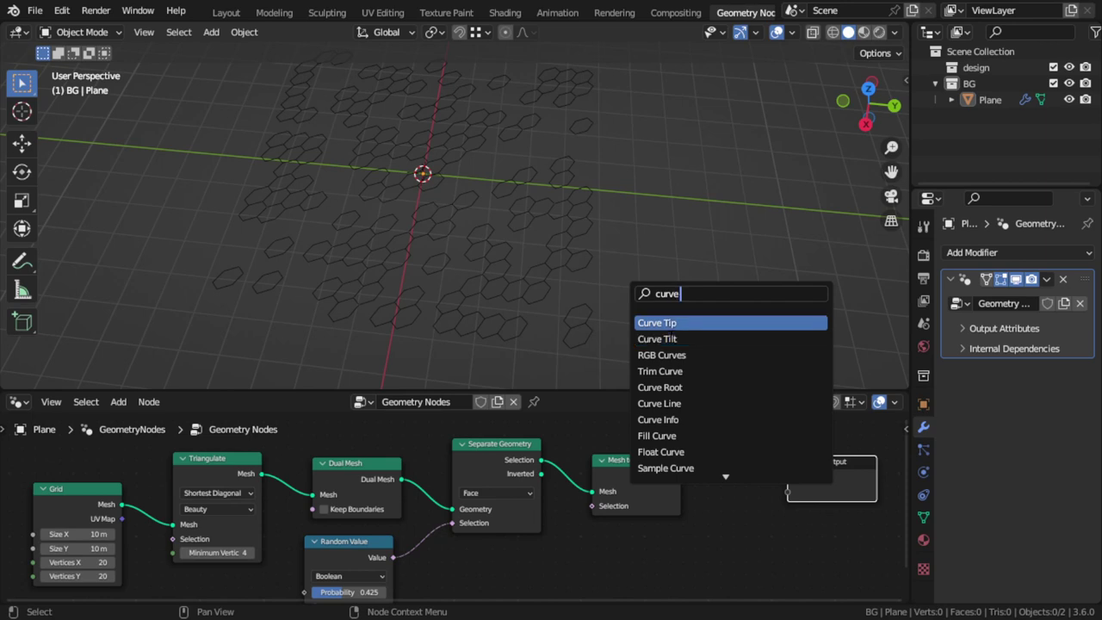
type("to")
key("Down")
key("Return")
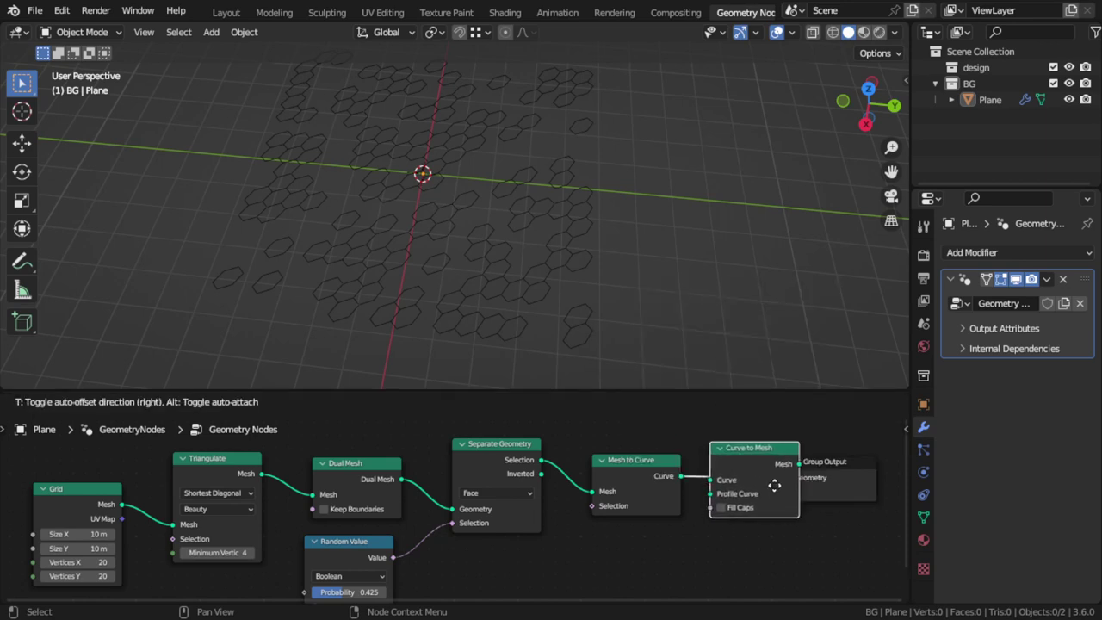
left_click(775, 485)
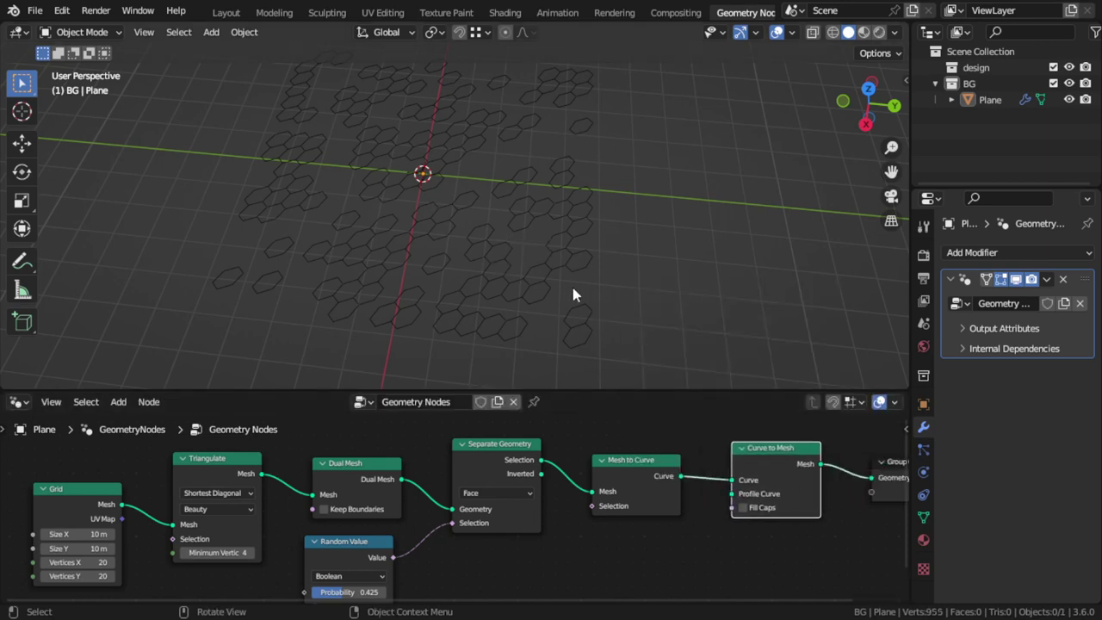
Tidy the node chain, moving Group Output further right.
mouse_move(739, 503)
middle_mouse_down()
mouse_move(638, 456)
mouse_move(574, 524)
middle_mouse_up()
scroll(468, 315, "up", 3)
scroll(468, 314, "up", 2)
left_click_drag(835, 483, 888, 472)
middle_click_drag(632, 519, 610, 464)
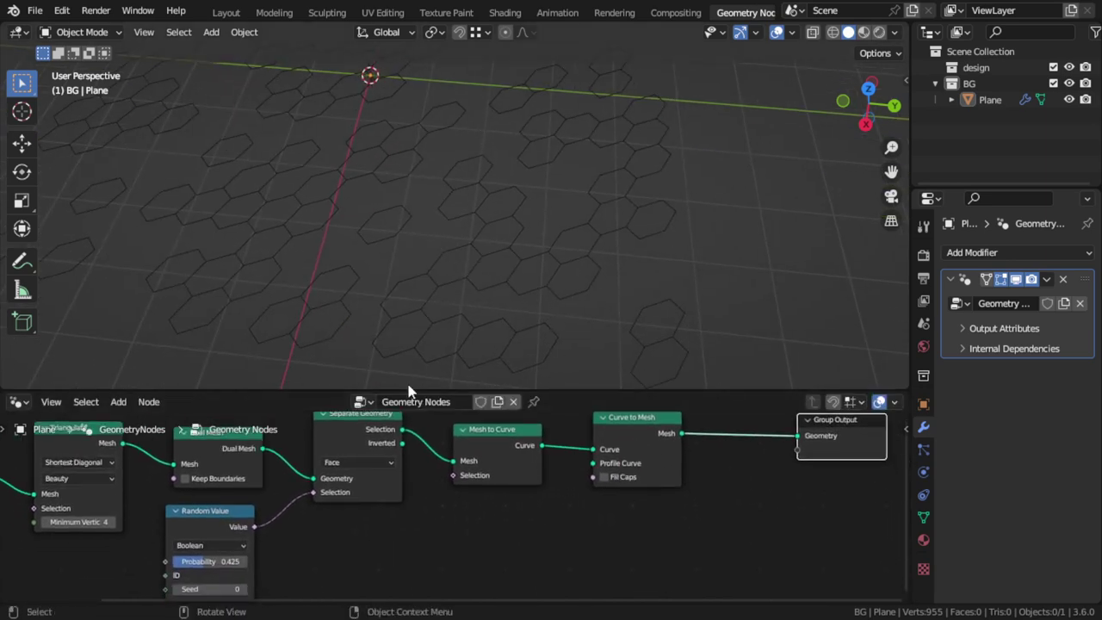
left_click(379, 424)
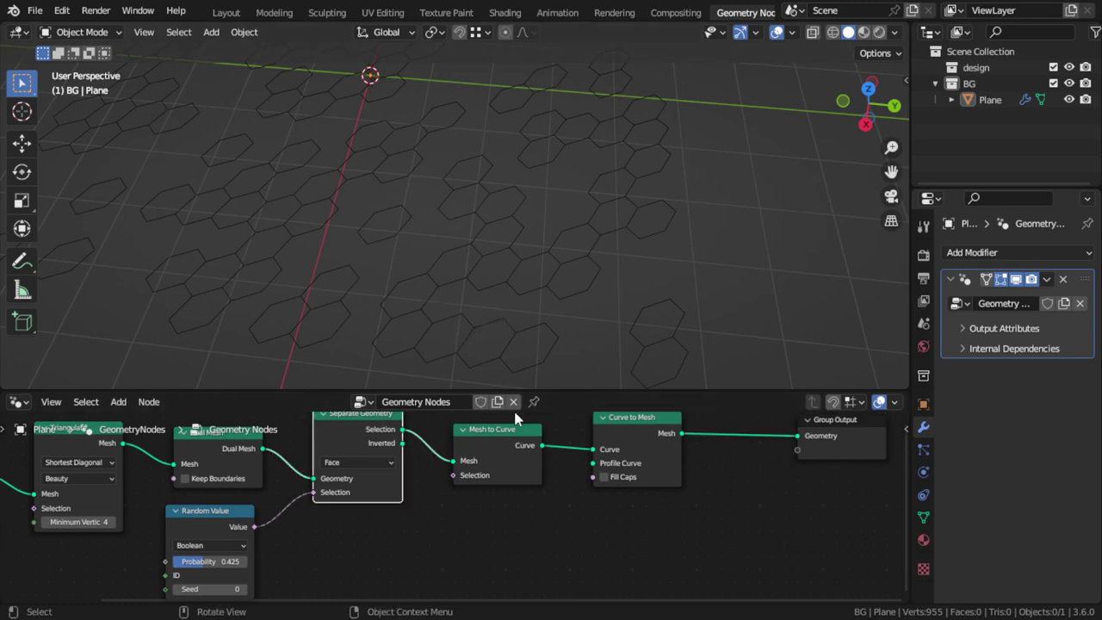
scroll(525, 340, "down", 3)
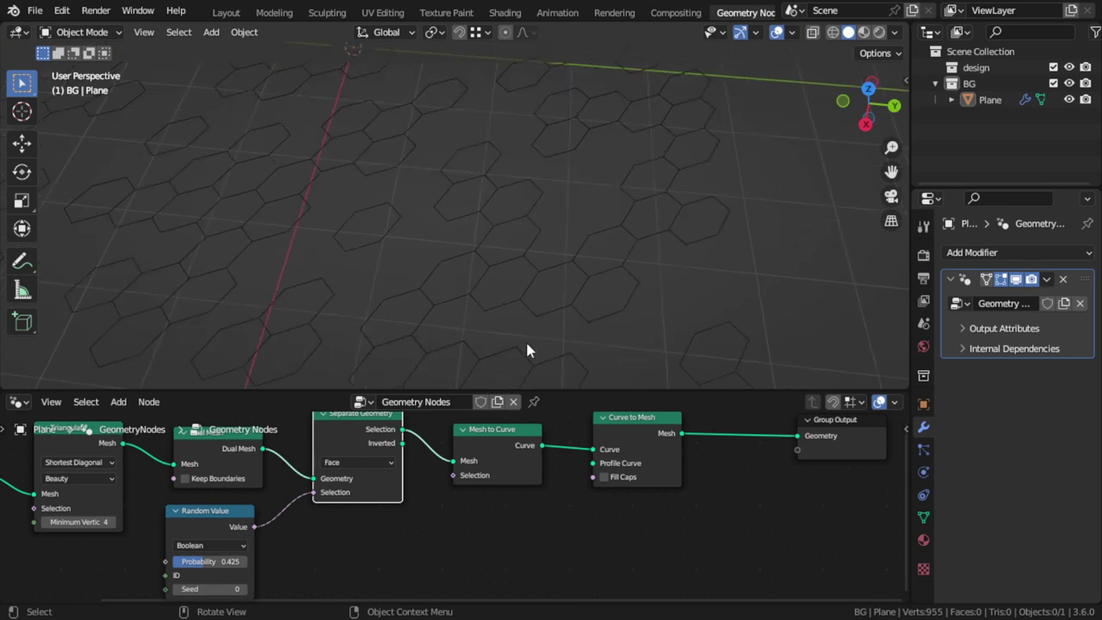
scroll(522, 361, "up", 2)
scroll(452, 293, "up", 2)
scroll(496, 372, "up", 3)
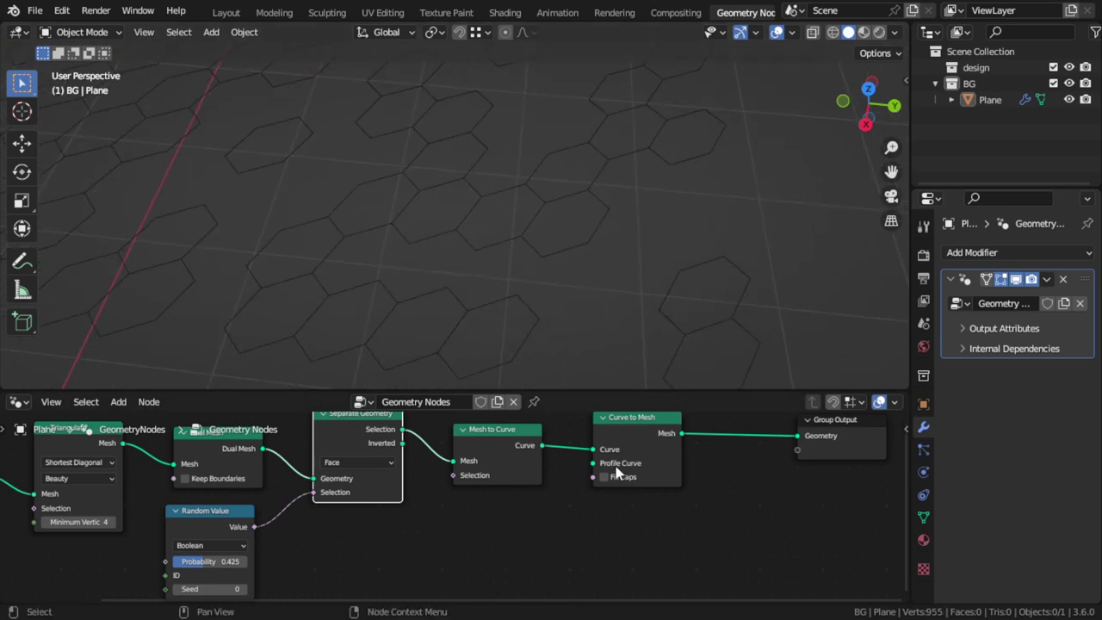
key("shift+a")
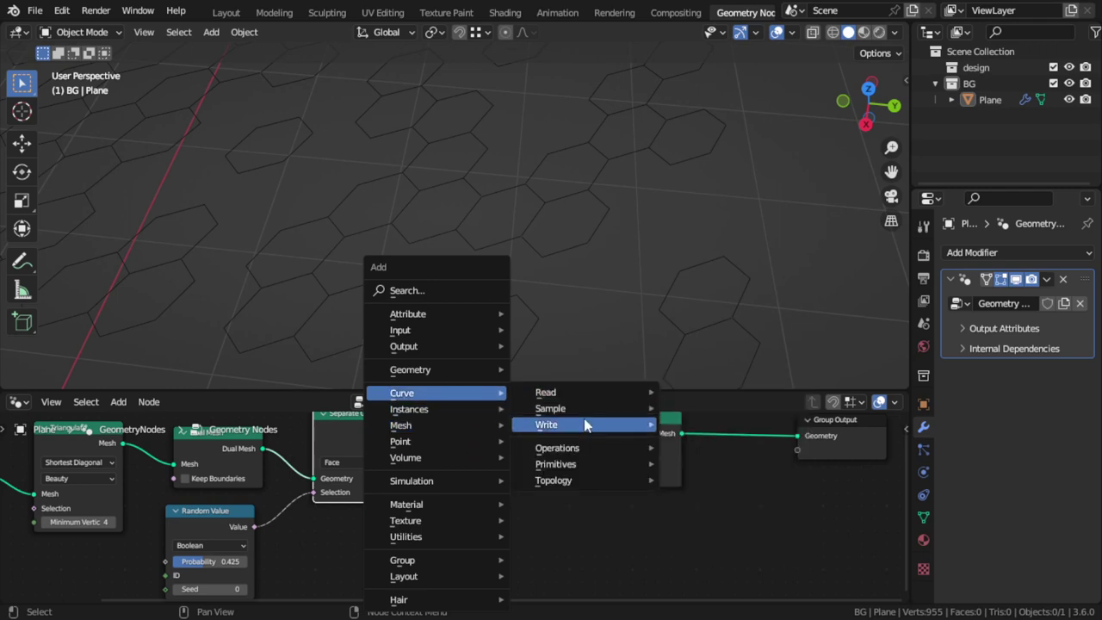
mouse_move(557, 464)
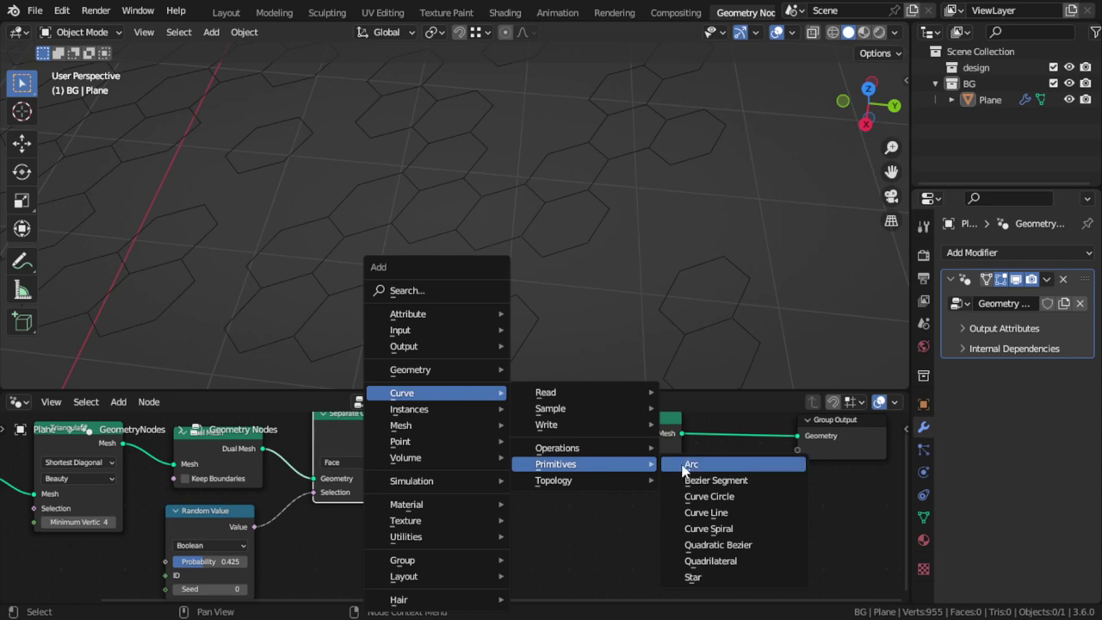
Add a Curve Circle and connect it to Curve to Mesh's Profile Curve.
left_click(731, 498)
left_click(459, 520)
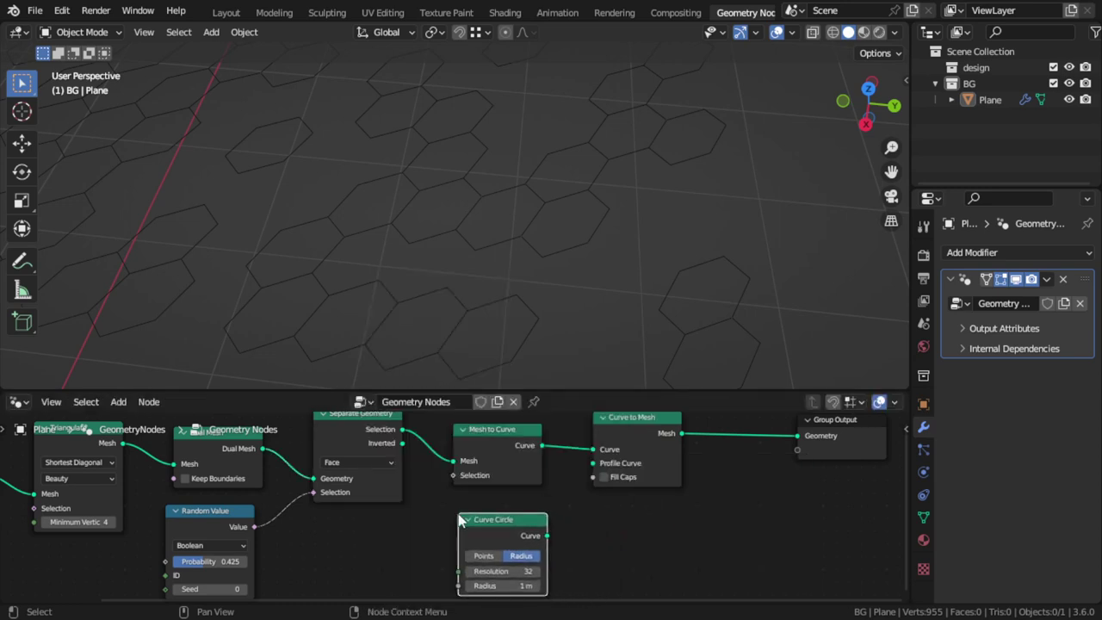
left_click_drag(548, 536, 591, 470)
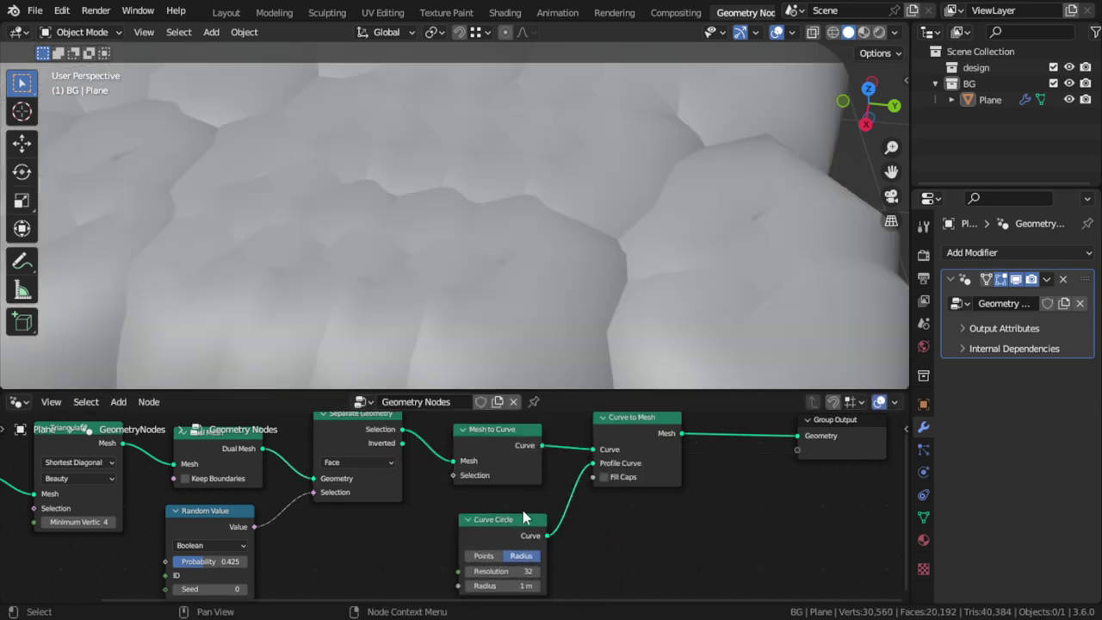
scroll(557, 556, "down", 1, "shift")
Set the Curve Circle radius to 0.05 m for thin tubes.
left_click(531, 561)
type("0.7")
key("Return")
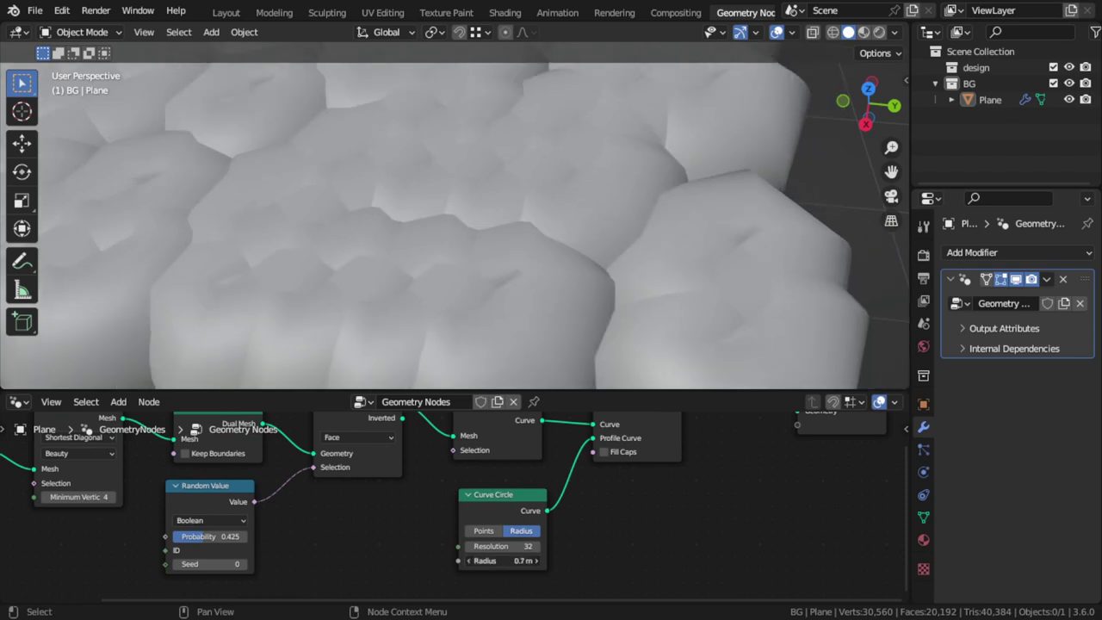
mouse_move(514, 561)
left_mouse_down()
mouse_move(482, 561)
mouse_move(541, 569)
left_mouse_up()
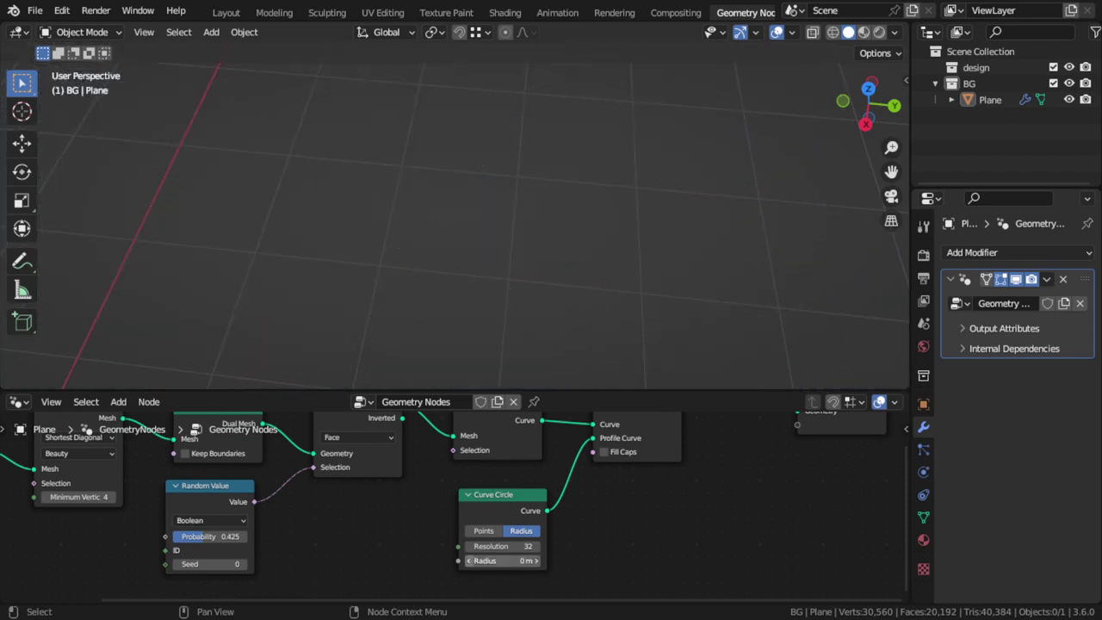
left_click(524, 561)
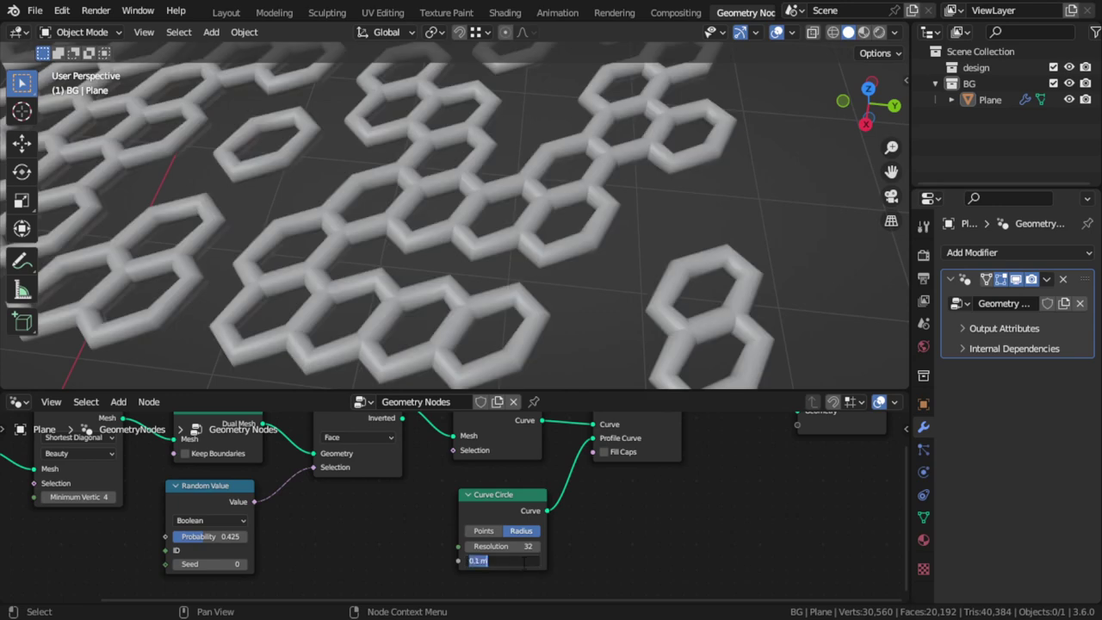
key("Return")
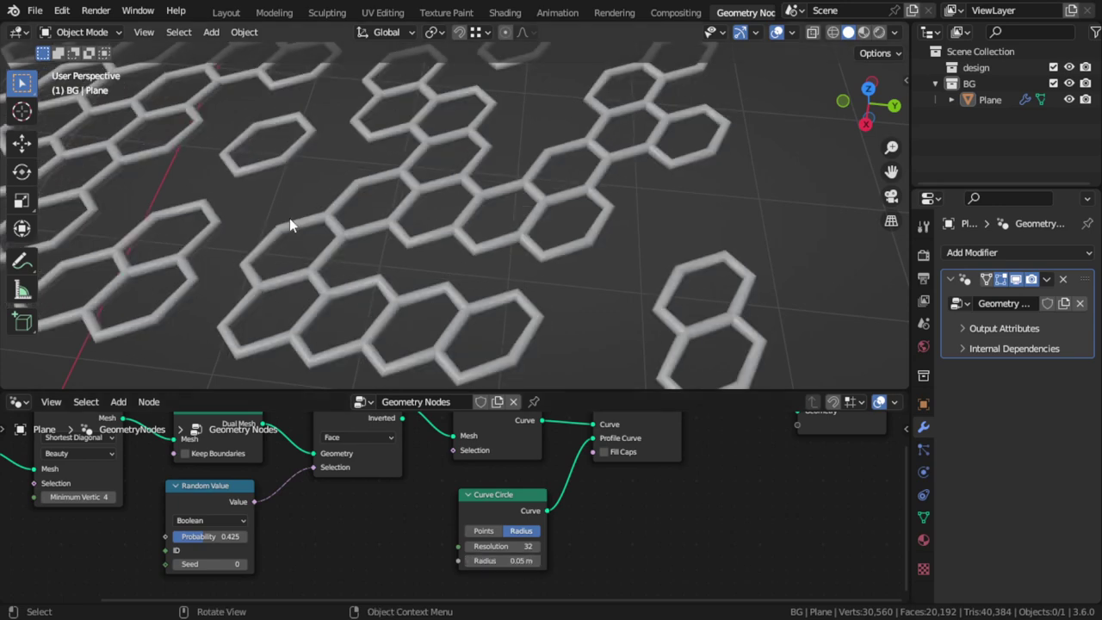
scroll(290, 218, "down", 5)
middle_click_drag(458, 223, 478, 258)
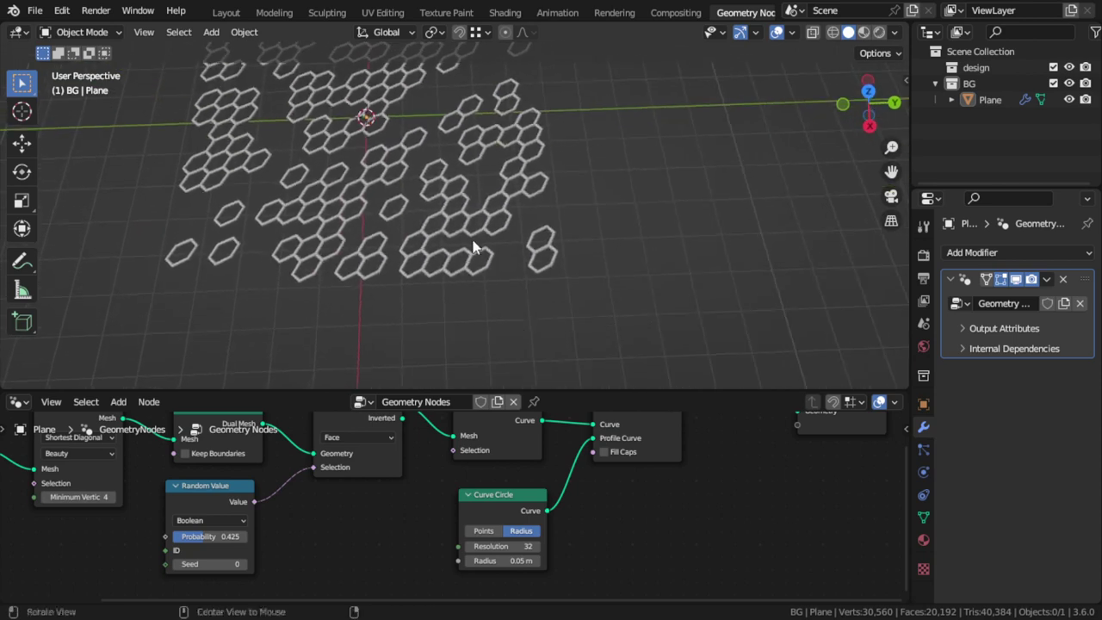
mouse_move(639, 470)
middle_mouse_down()
mouse_move(506, 515)
mouse_move(473, 553)
middle_mouse_up()
left_click_drag(715, 469, 806, 478)
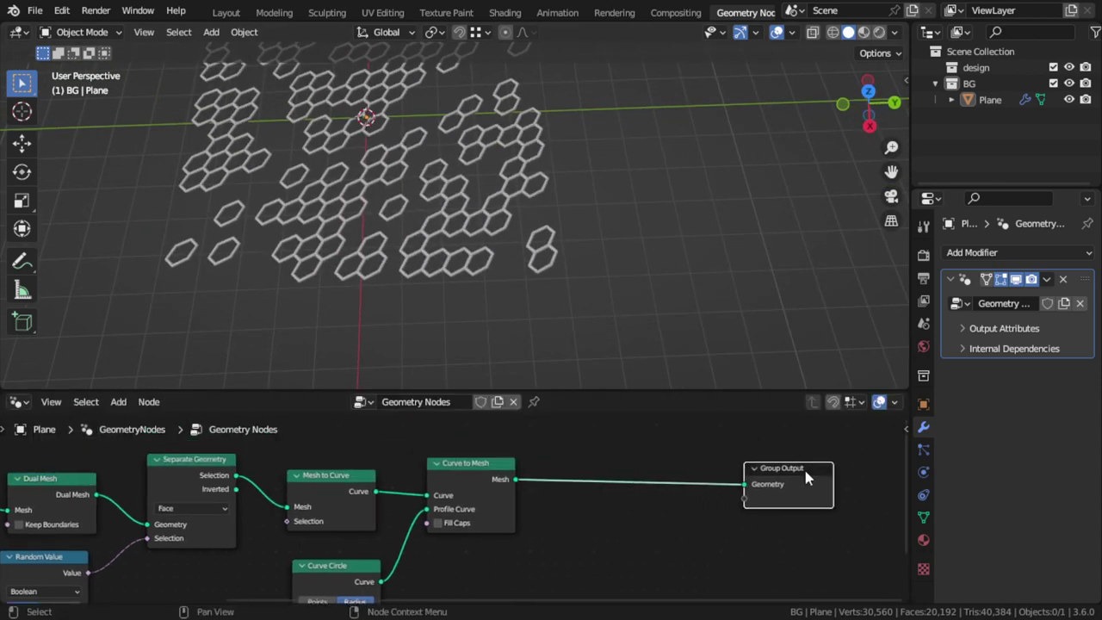
Insert a Join Geometry node between Curve to Mesh and Group Output.
key("shift+a")
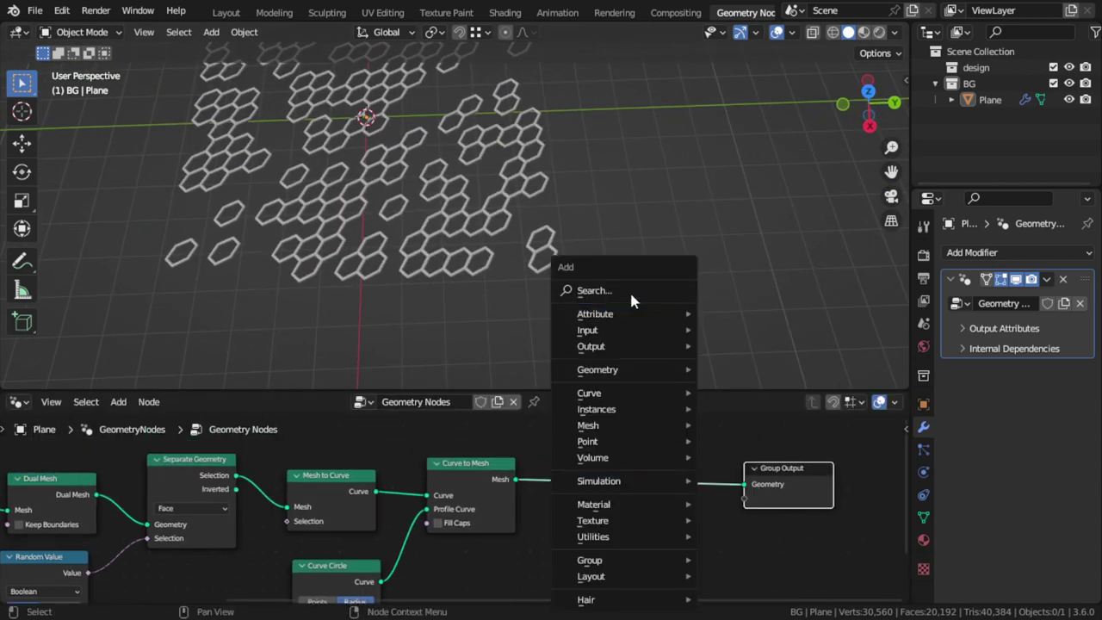
left_click(630, 290)
type("jo")
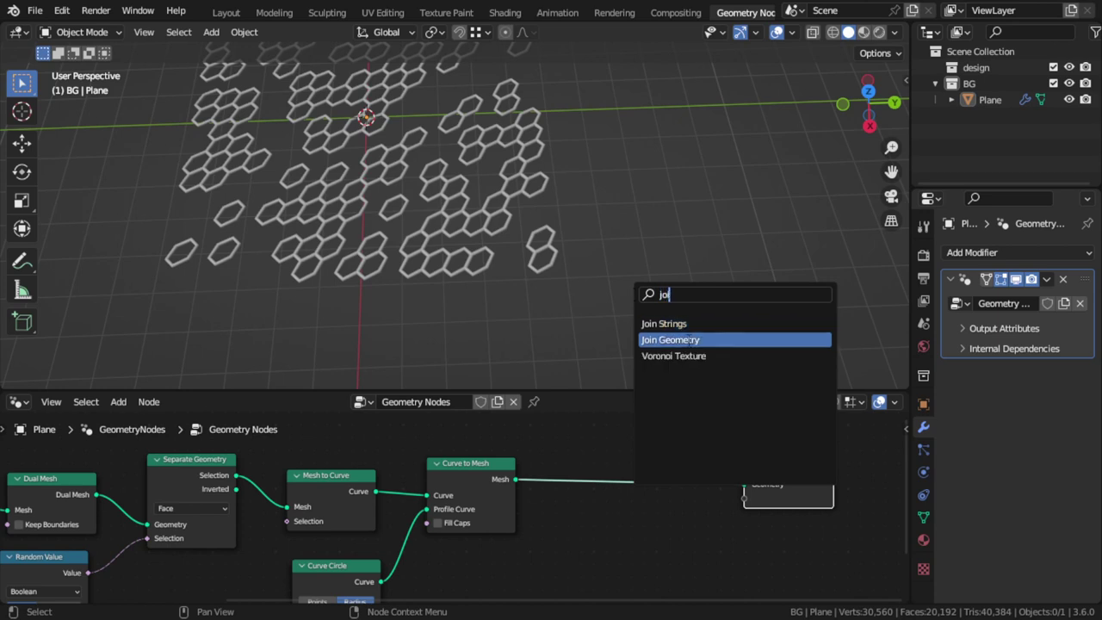
left_click(671, 340)
left_click(698, 514)
Rearrange the nodes and enlarge the node editor to show the whole tree.
middle_click_drag(605, 504, 276, 517, "ctrl")
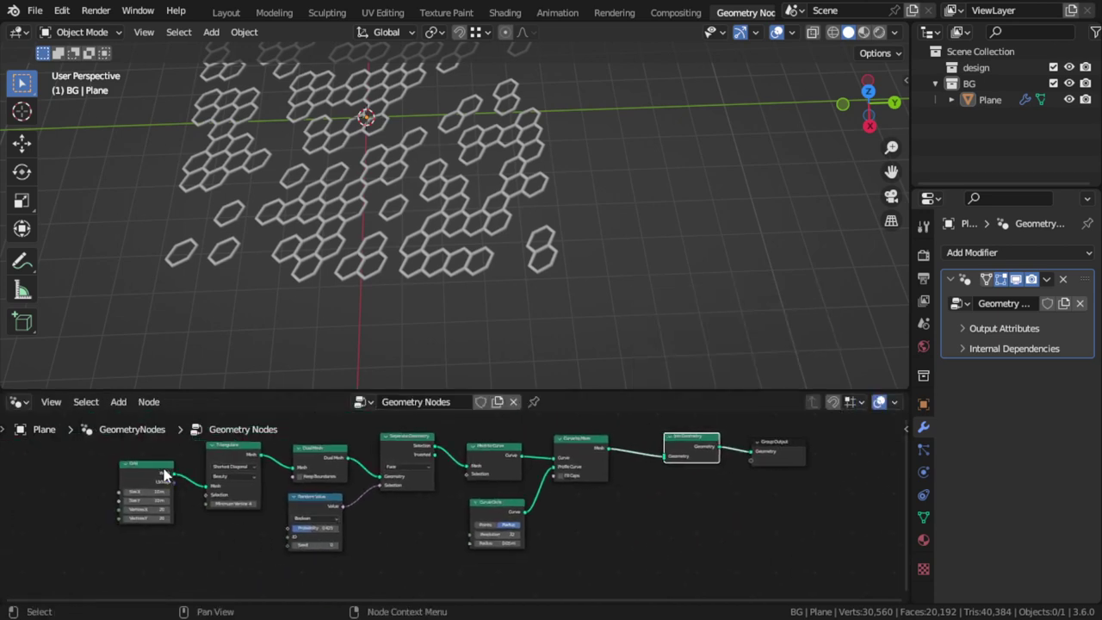
left_click_drag(129, 465, 129, 534)
mouse_move(399, 559)
middle_mouse_down()
mouse_move(398, 484)
mouse_move(566, 468)
mouse_move(550, 442)
middle_mouse_up()
left_click_drag(560, 398, 560, 237)
middle_click_drag(413, 396, 390, 434, "ctrl")
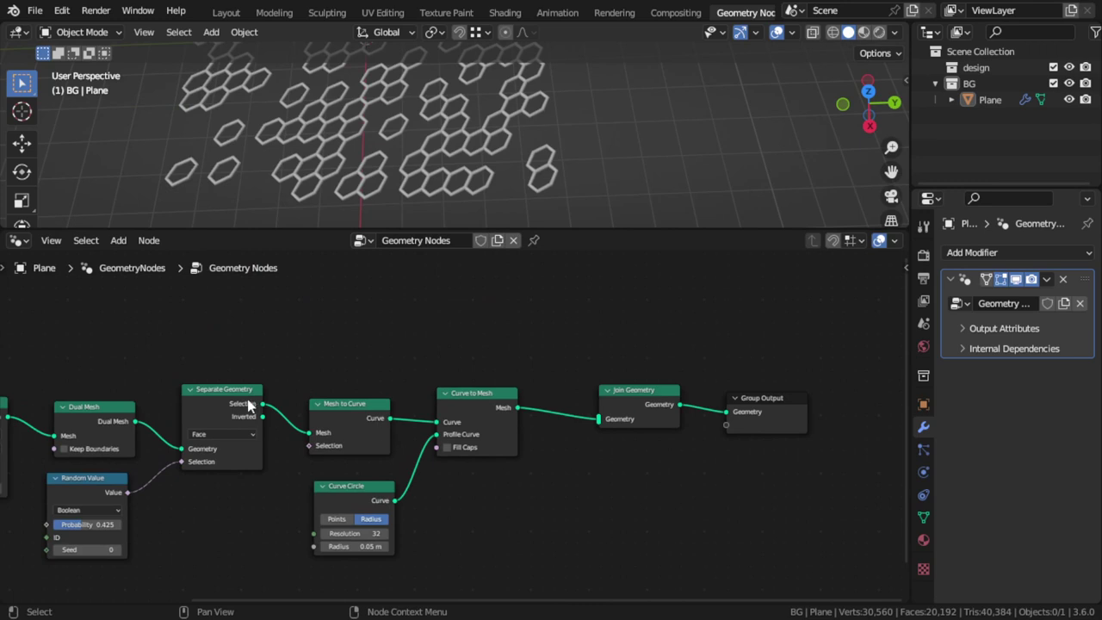
Add an Instance on Points node that uses the kept hexagons as points and outputs into Join Geometry.
key("shift+a")
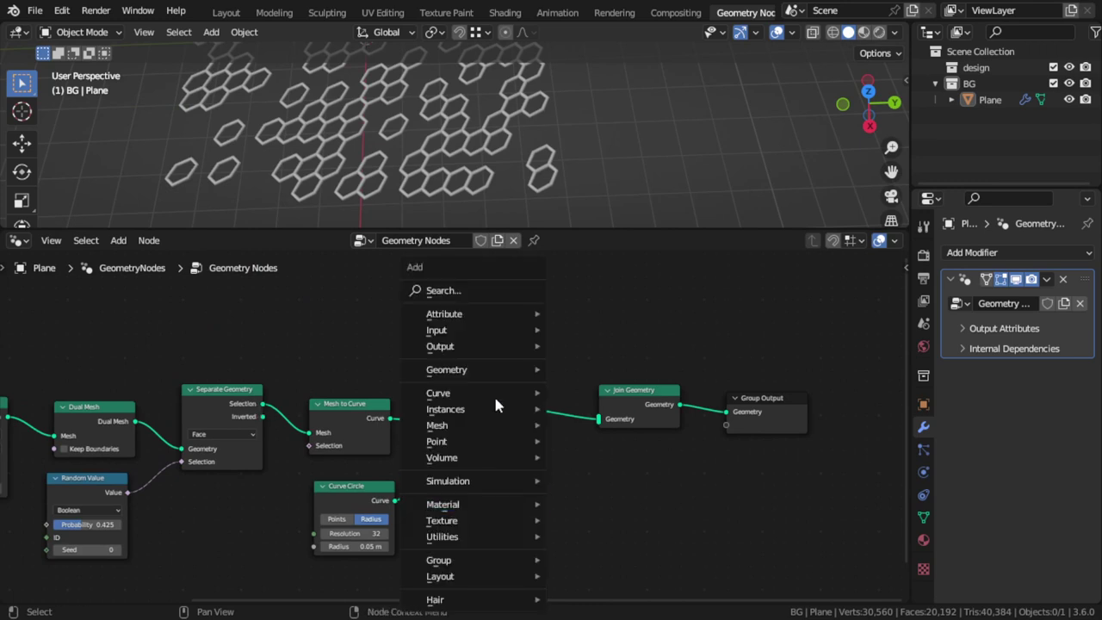
left_click(495, 290)
type("ins")
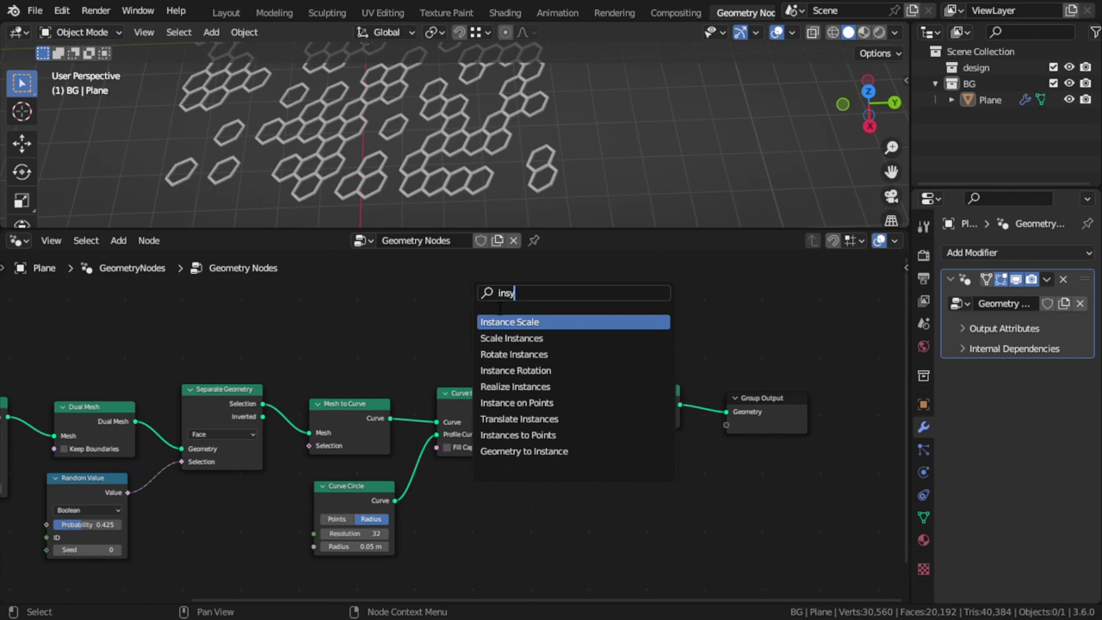
left_click(517, 402)
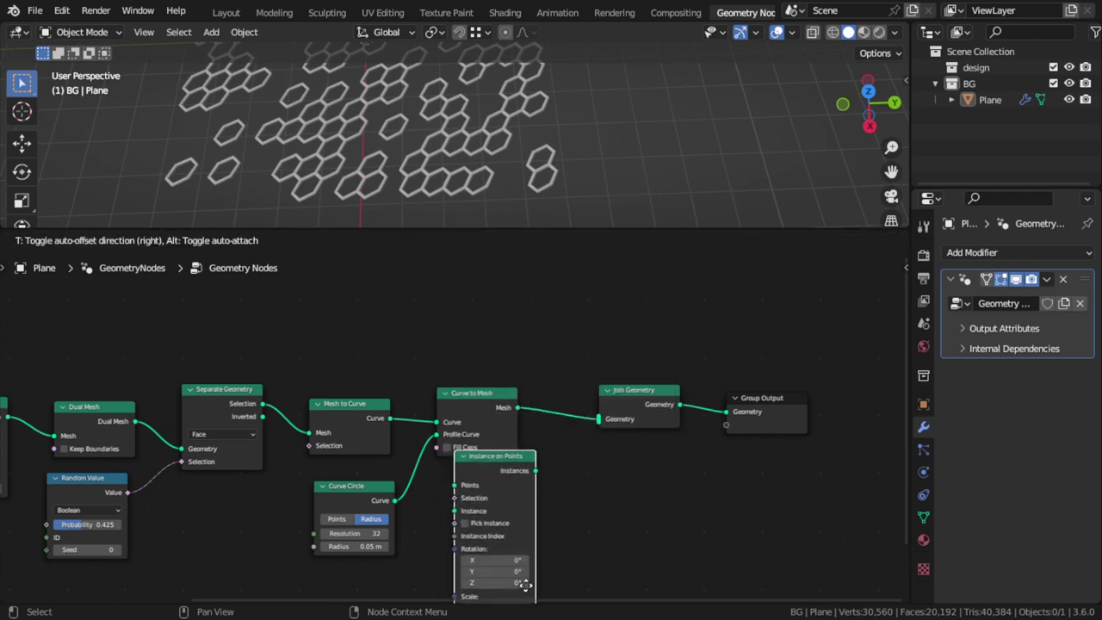
left_click_drag(529, 498, 597, 370)
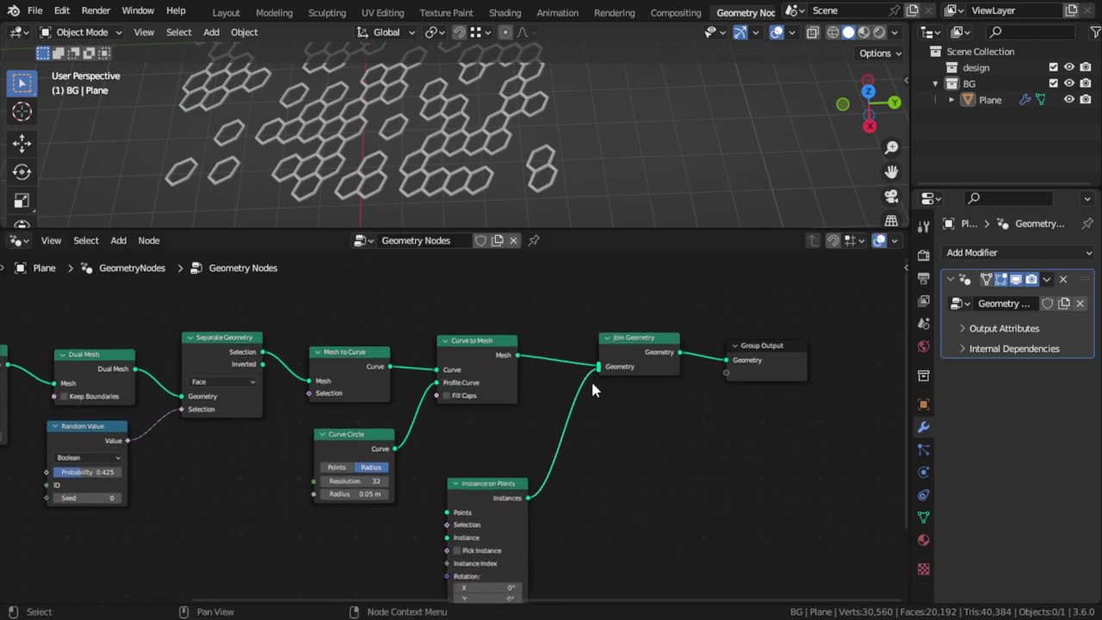
mouse_move(259, 392)
left_mouse_down()
mouse_move(237, 436)
mouse_move(447, 511)
left_mouse_up()
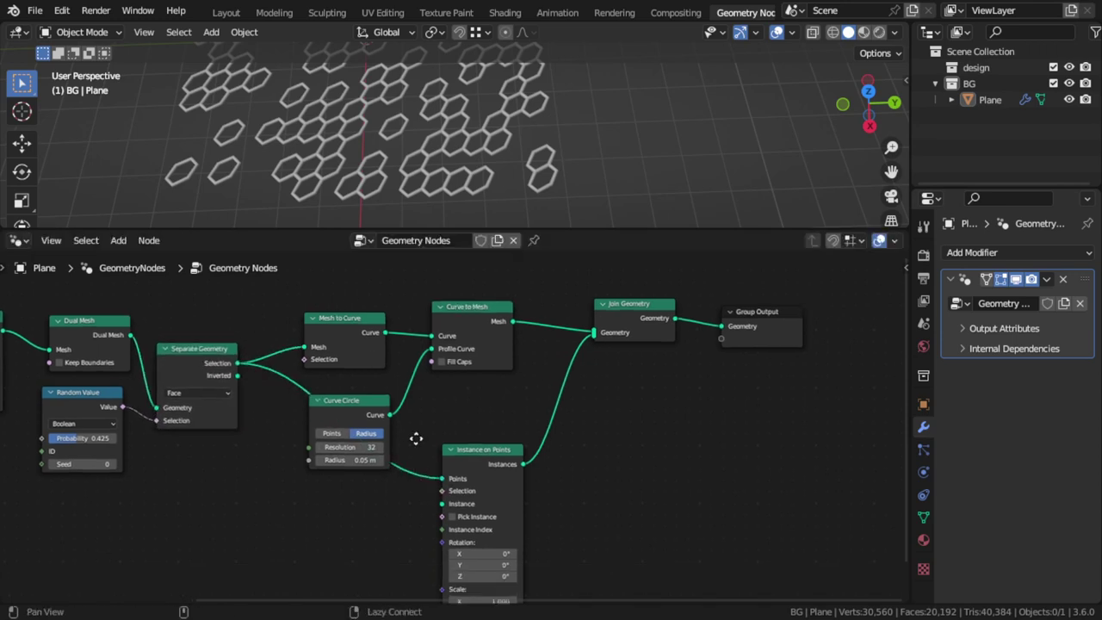
middle_click_drag(418, 517, 428, 457)
key("shift+a")
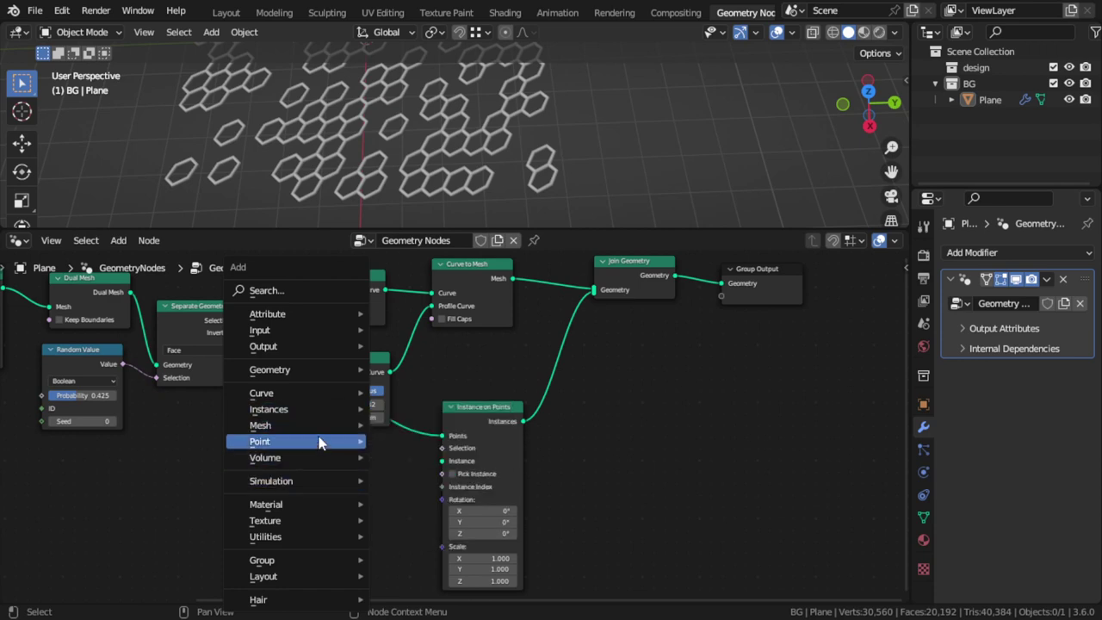
mouse_move(292, 426)
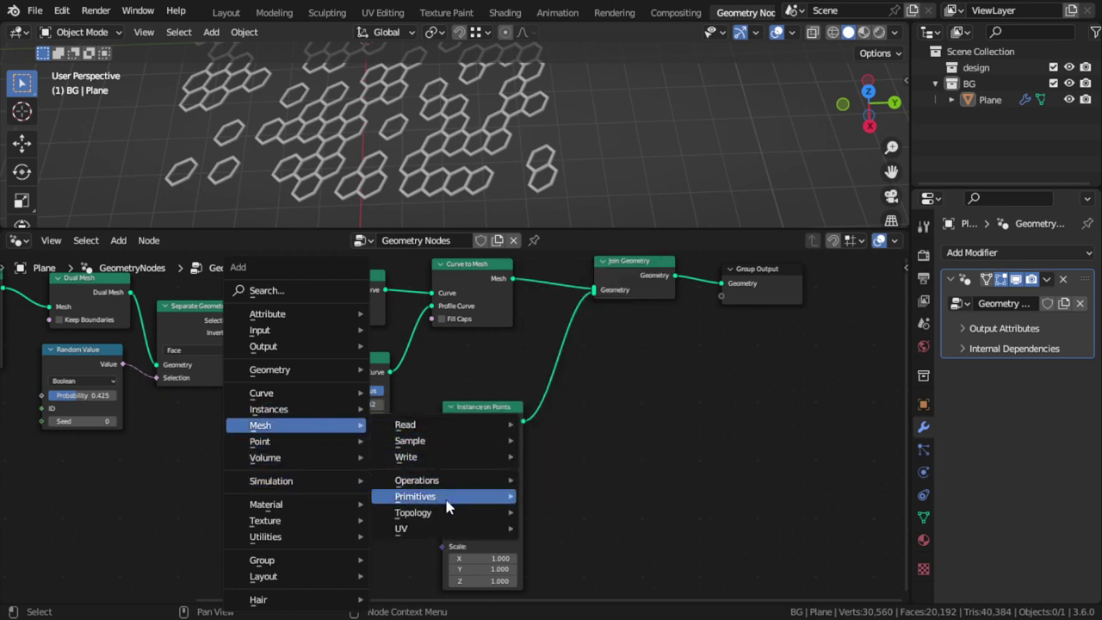
Instance an Ico Sphere with radius 0.1 m and 5 subdivisions on the hexagon points.
left_click(573, 451)
left_click(364, 540)
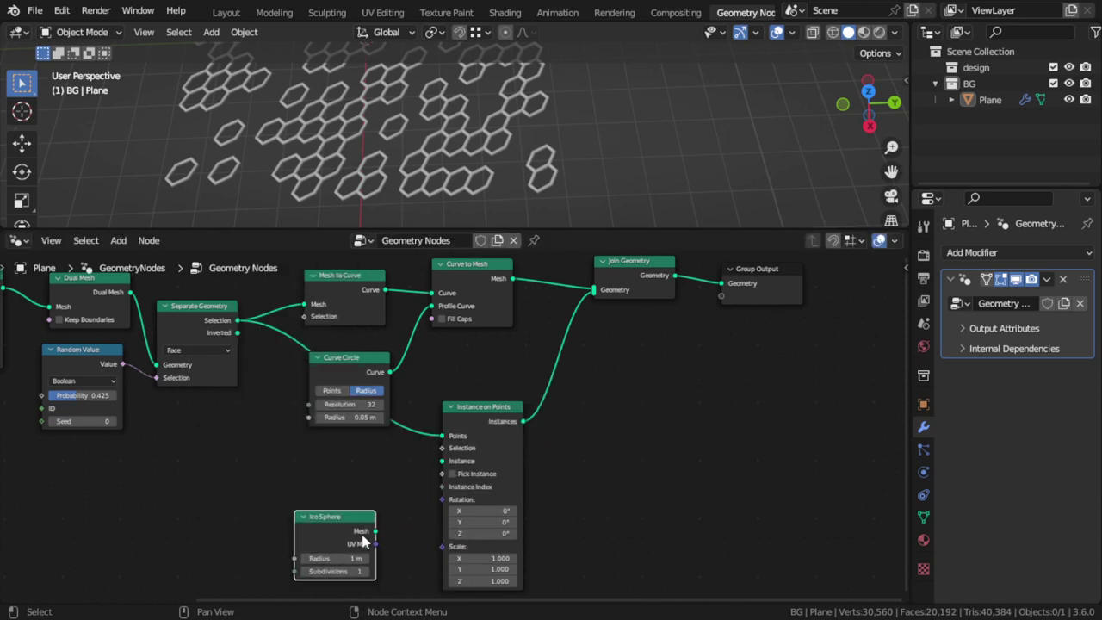
left_click_drag(363, 536, 393, 513)
left_click_drag(440, 472, 437, 474)
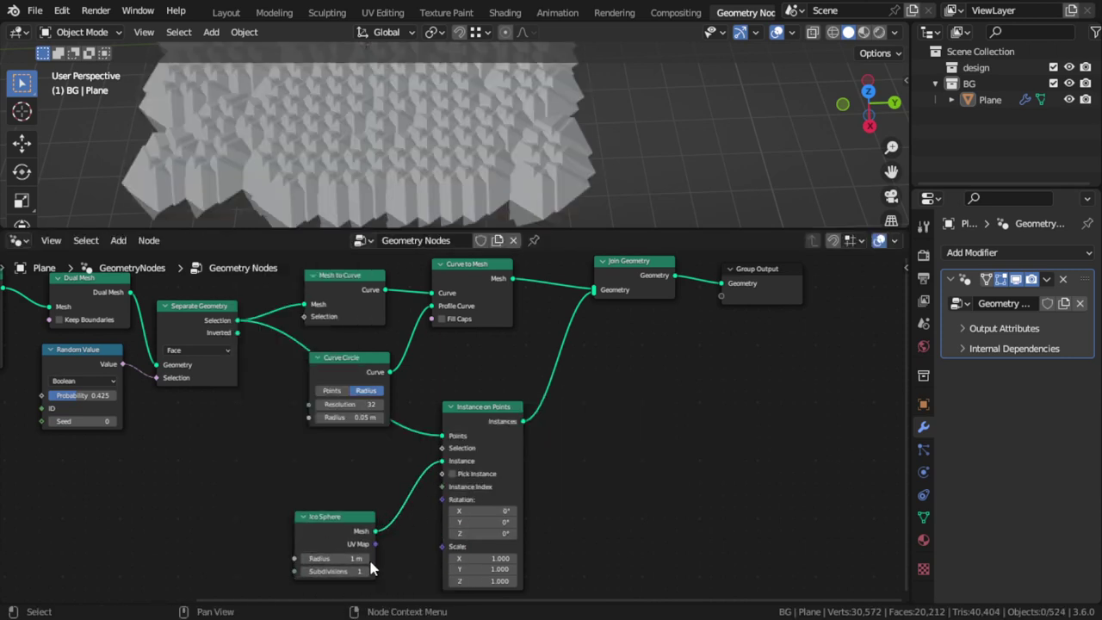
left_click_drag(314, 557, 306, 558)
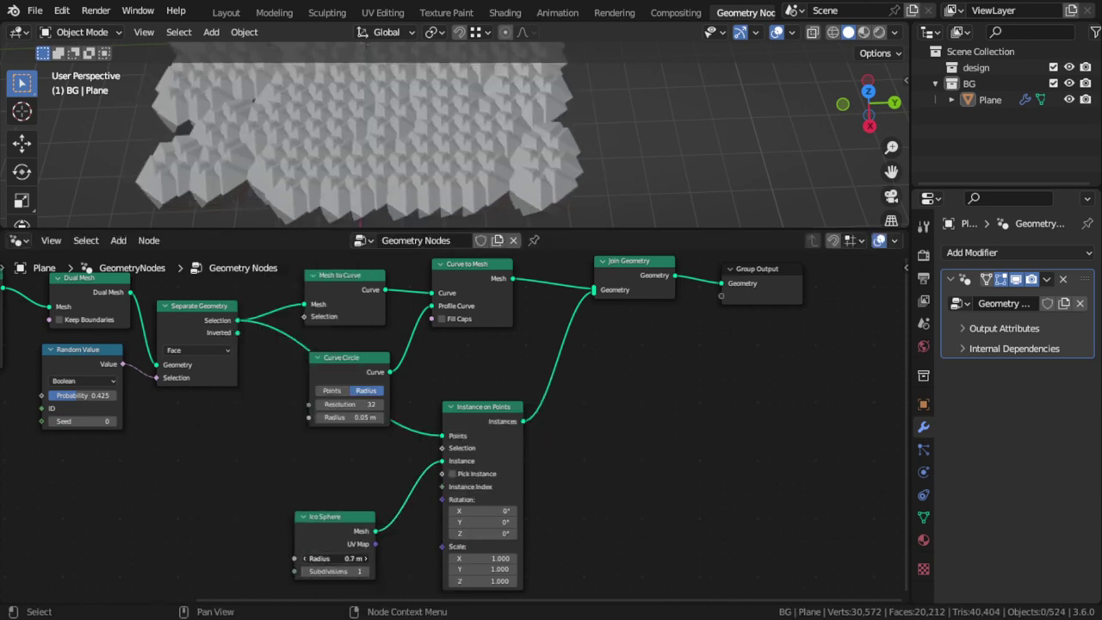
left_click(366, 571)
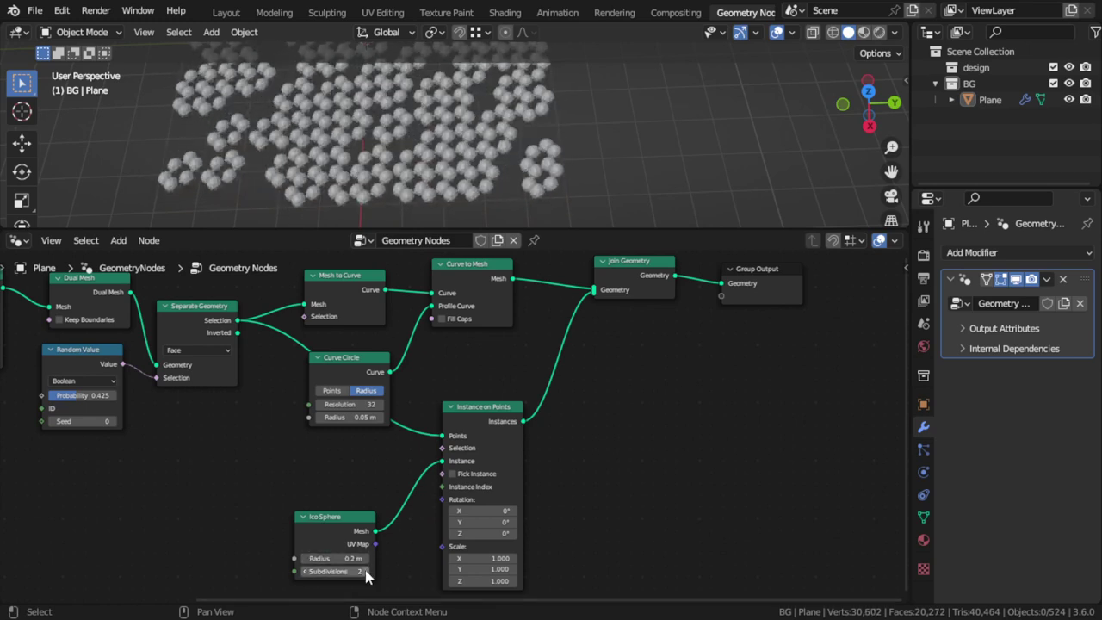
left_click(302, 560)
Set the Curve Circle tube radius to 0.04 m and tidy the node layout.
mouse_move(449, 171)
middle_mouse_down()
mouse_move(504, 191)
mouse_move(450, 180)
mouse_move(474, 204)
middle_mouse_up()
middle_click_drag(545, 386, 576, 450)
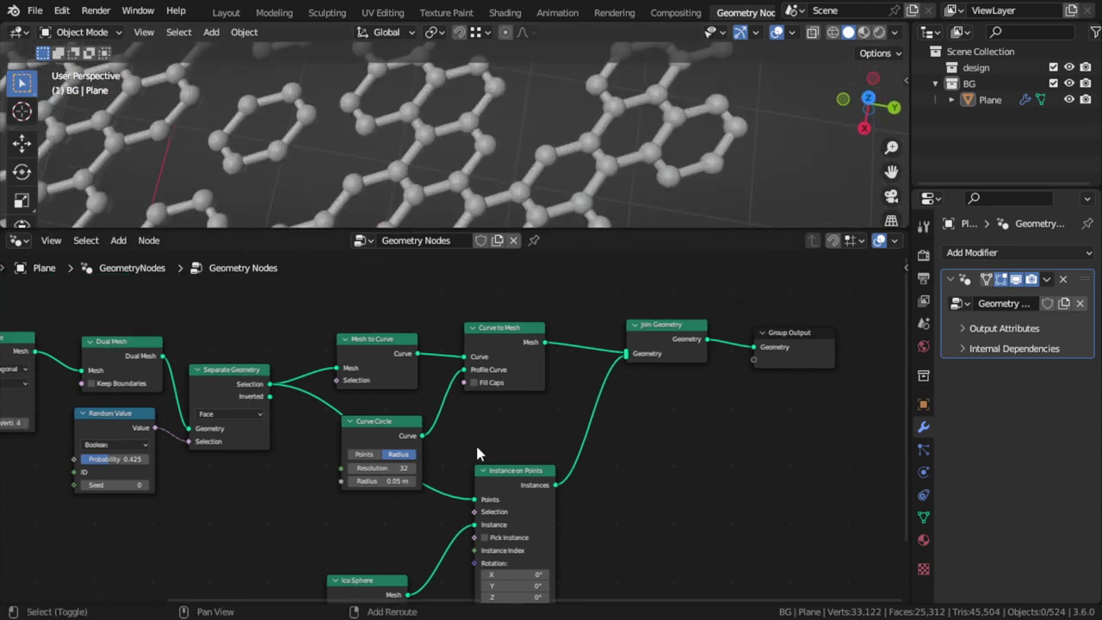
double_click(372, 480)
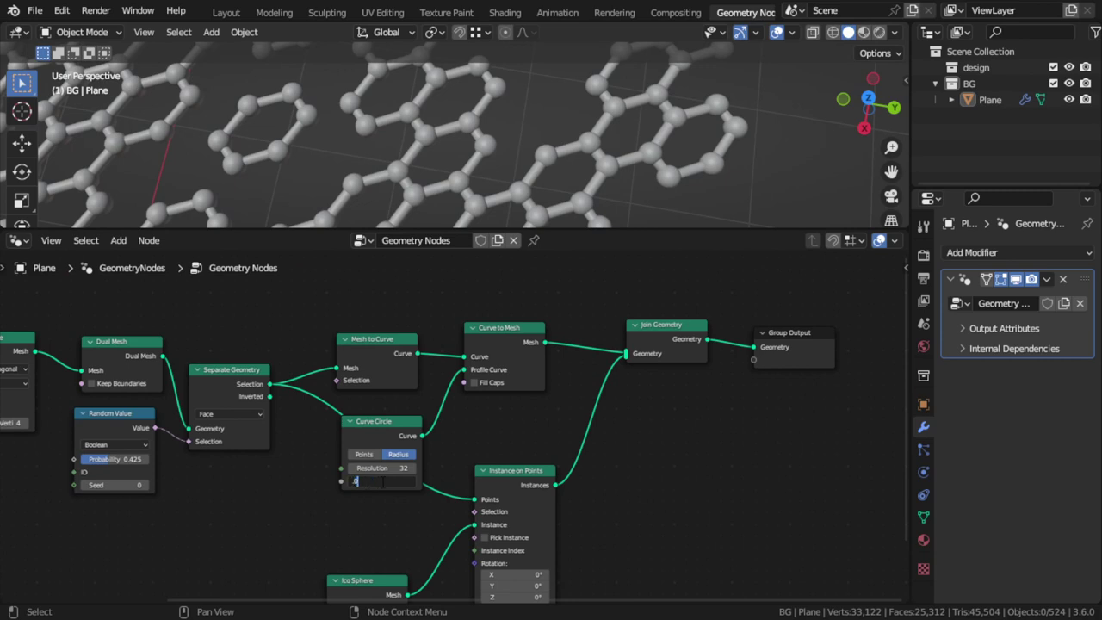
type(".04")
key("Return")
left_click(448, 200)
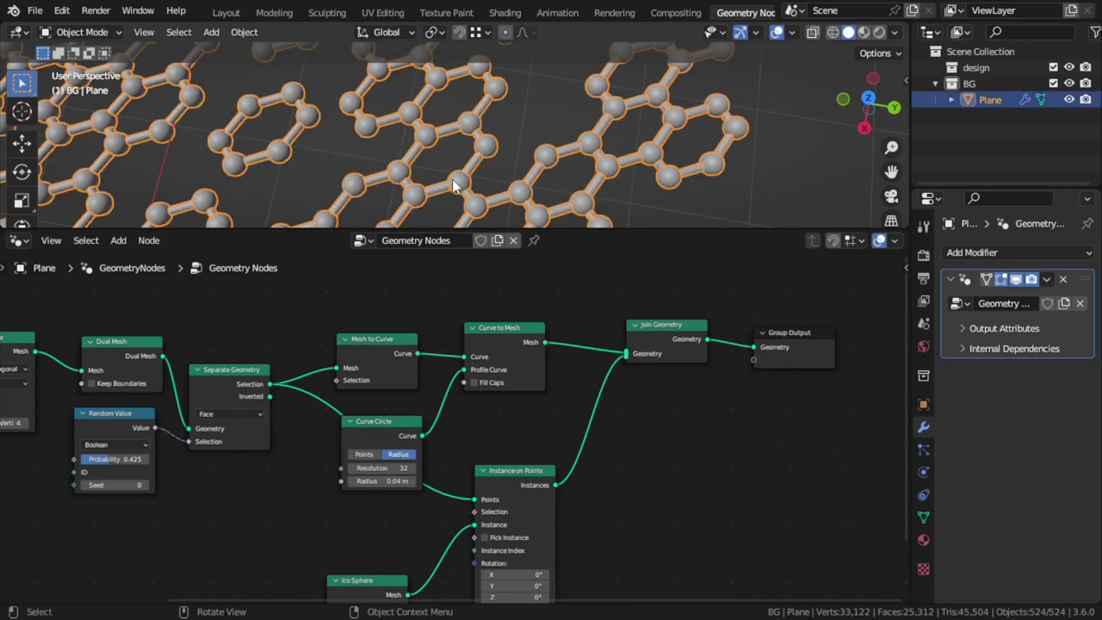
middle_click_drag(422, 593, 447, 434)
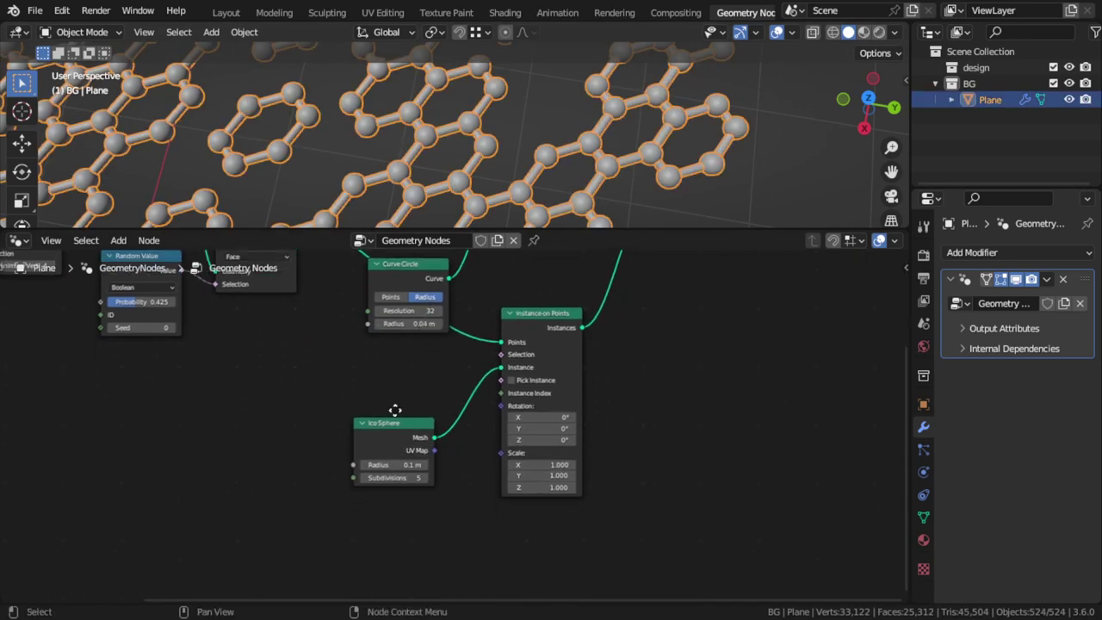
left_click(374, 370)
key("shift+a")
Add a Random Value node and link it to the Instance on Points Scale.
left_click(369, 290)
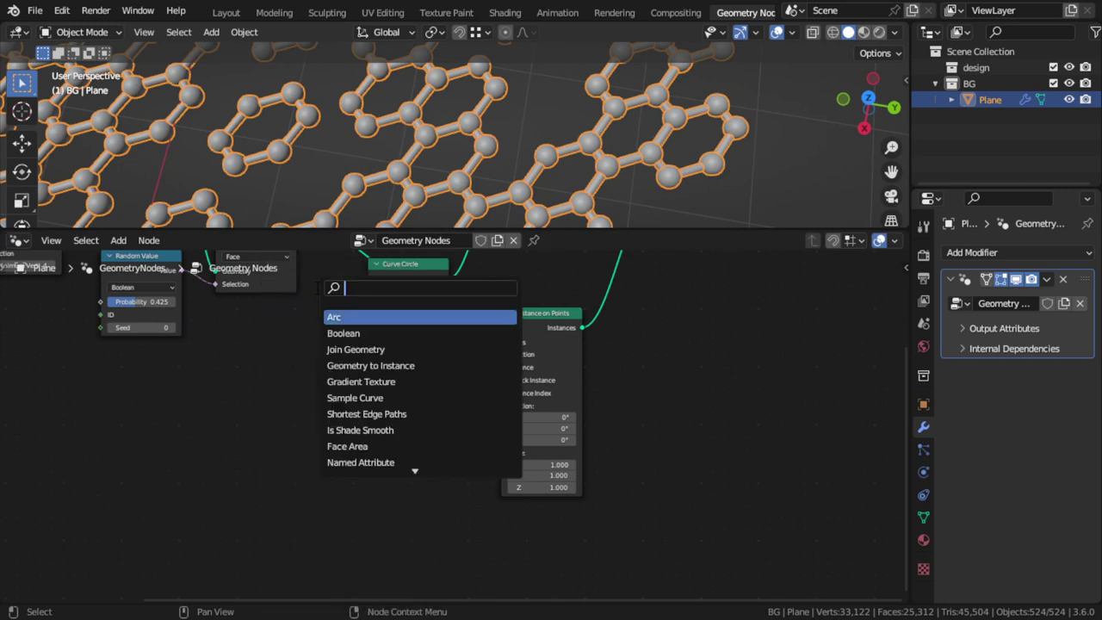
type("rando")
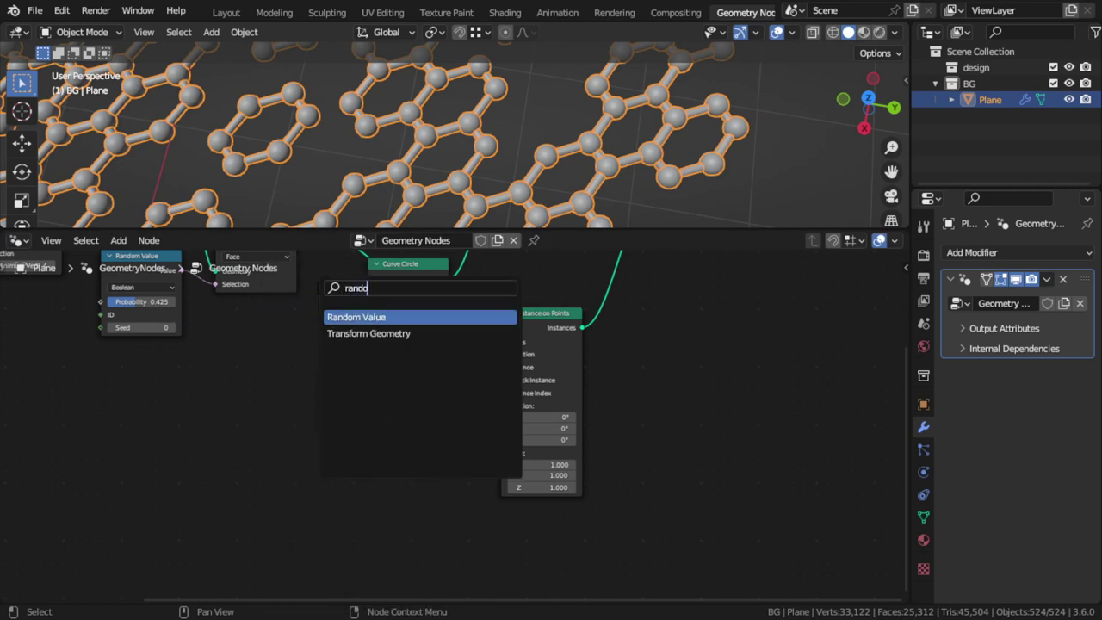
type("m")
key("Return")
left_click(348, 538)
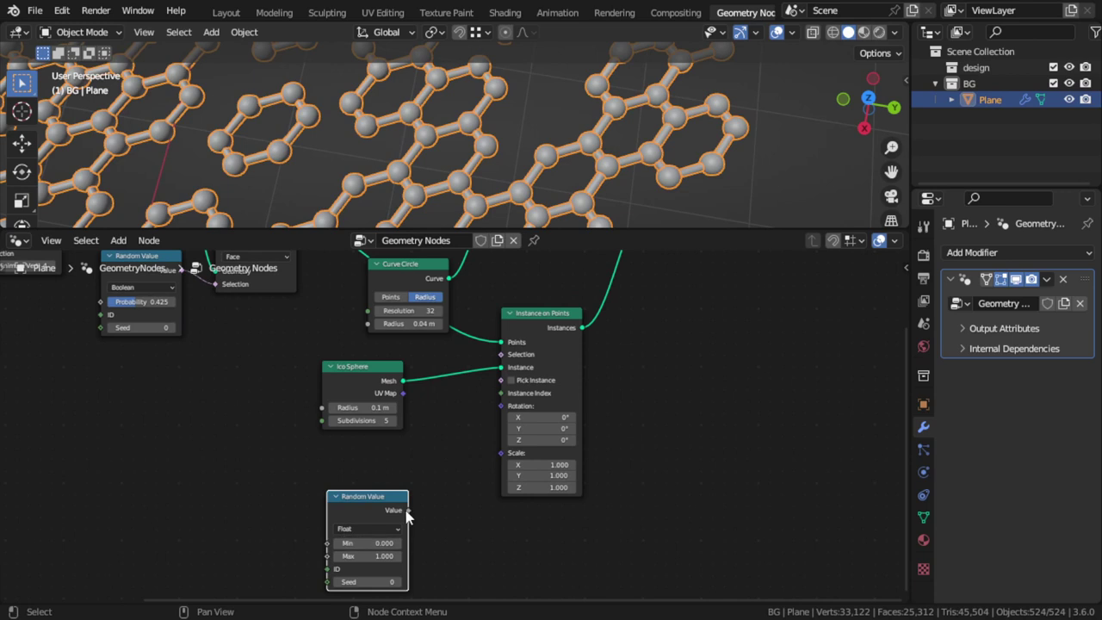
left_click_drag(408, 509, 499, 455)
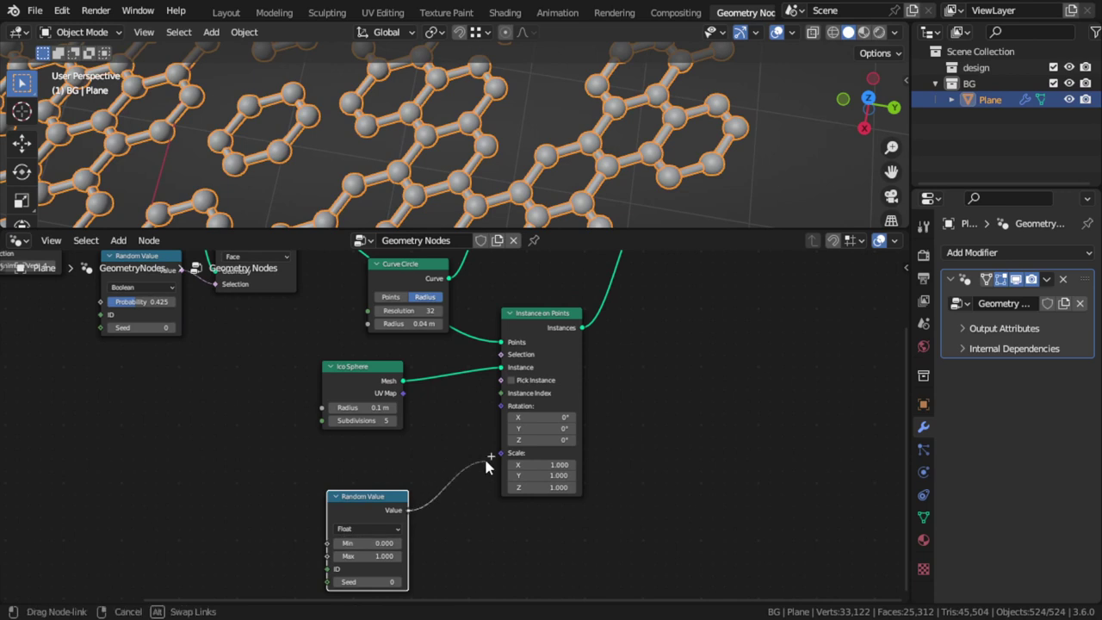
left_click(420, 496)
Set the random scale range to minimum 0.2 and maximum 1.1.
left_click(386, 544)
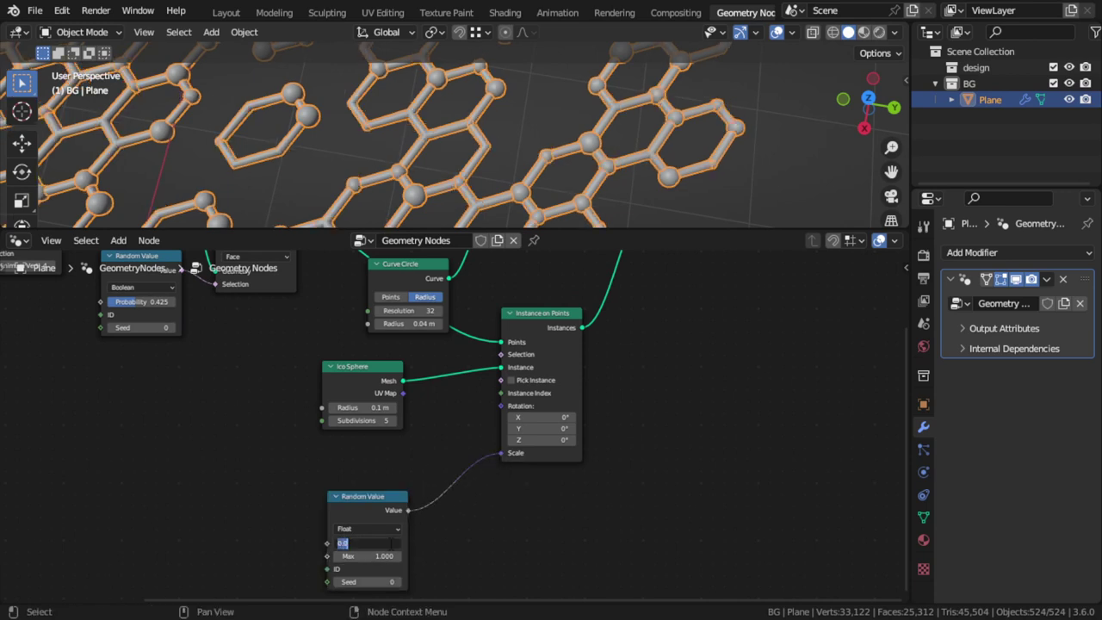
type("2")
type("0.200")
key("Return")
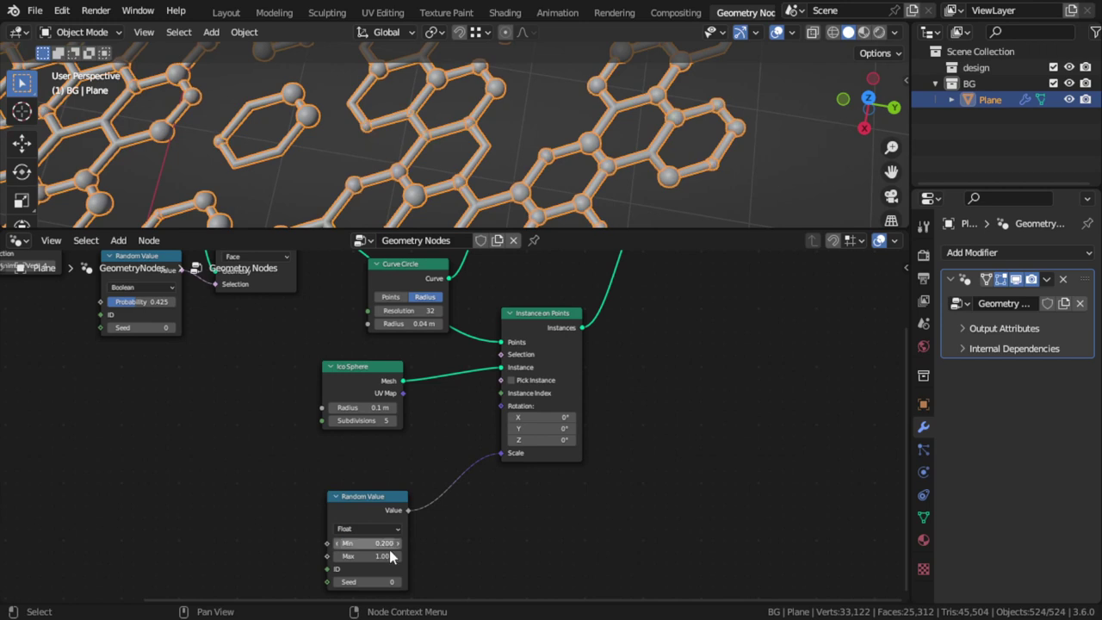
left_click(390, 556)
type("2.000")
key("Return")
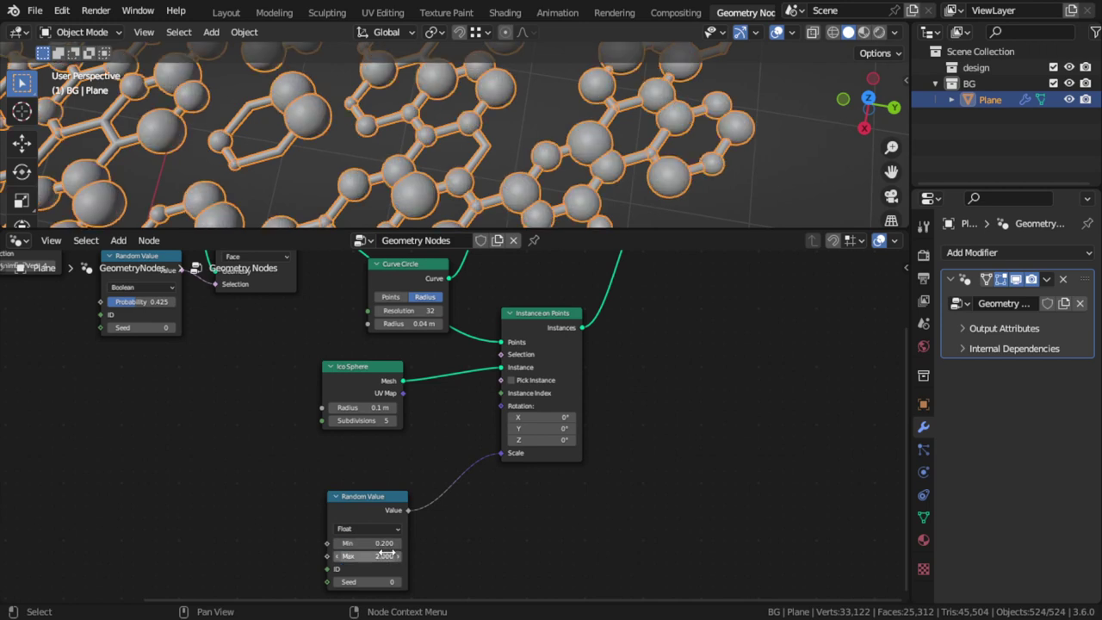
left_click(386, 556)
type("1")
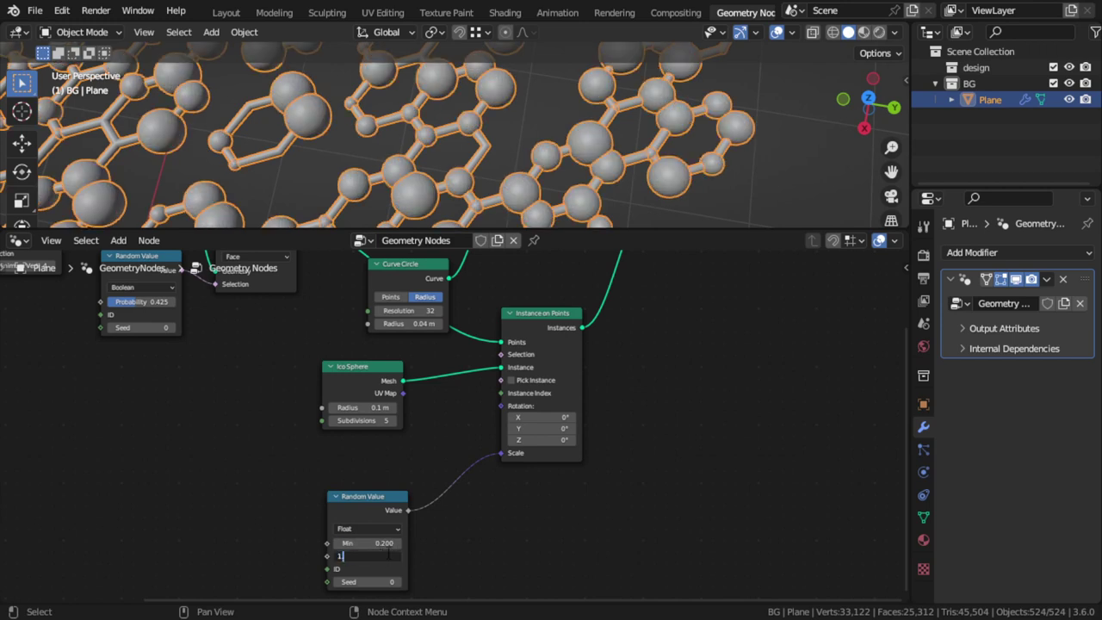
key("Return")
mouse_move(386, 555)
left_mouse_down()
mouse_move(396, 556)
mouse_move(398, 582)
left_mouse_up()
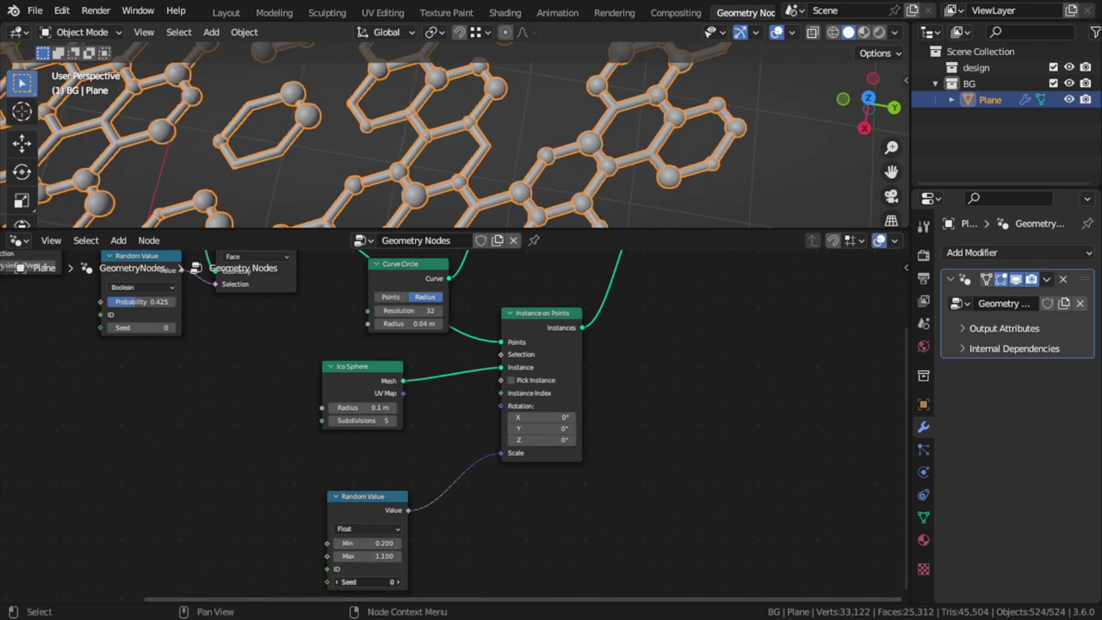
Widen the sphere scale range to a 0.1 minimum and 1.3 maximum.
scroll(413, 160, "down", 3)
key("alt+a")
middle_click_drag(430, 149, 434, 127)
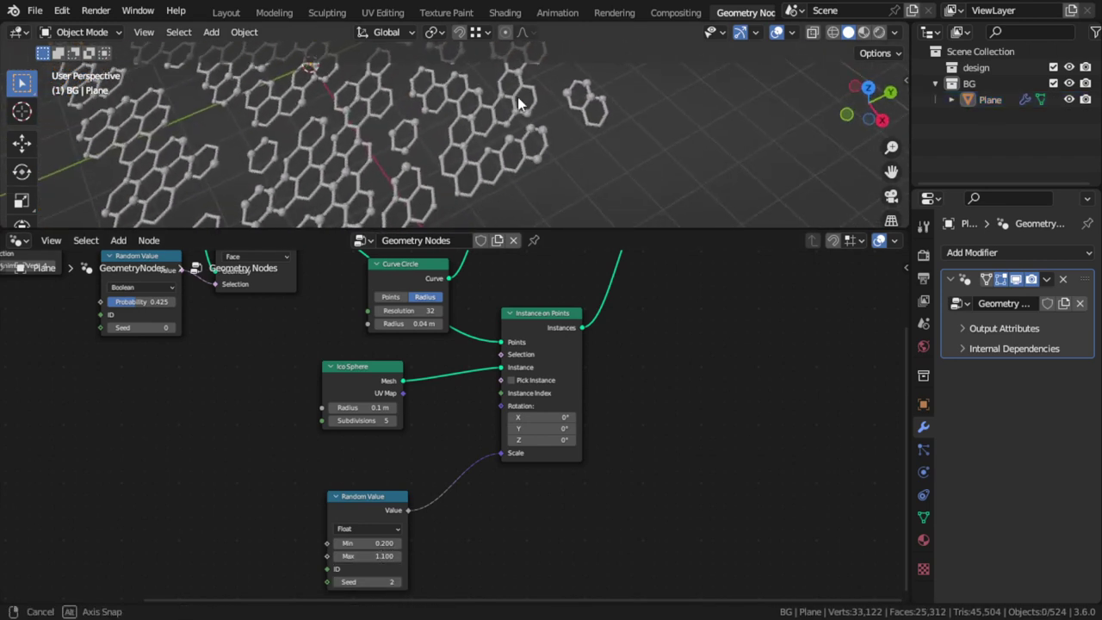
scroll(434, 127, "up", 4)
left_click_drag(370, 542, 357, 543)
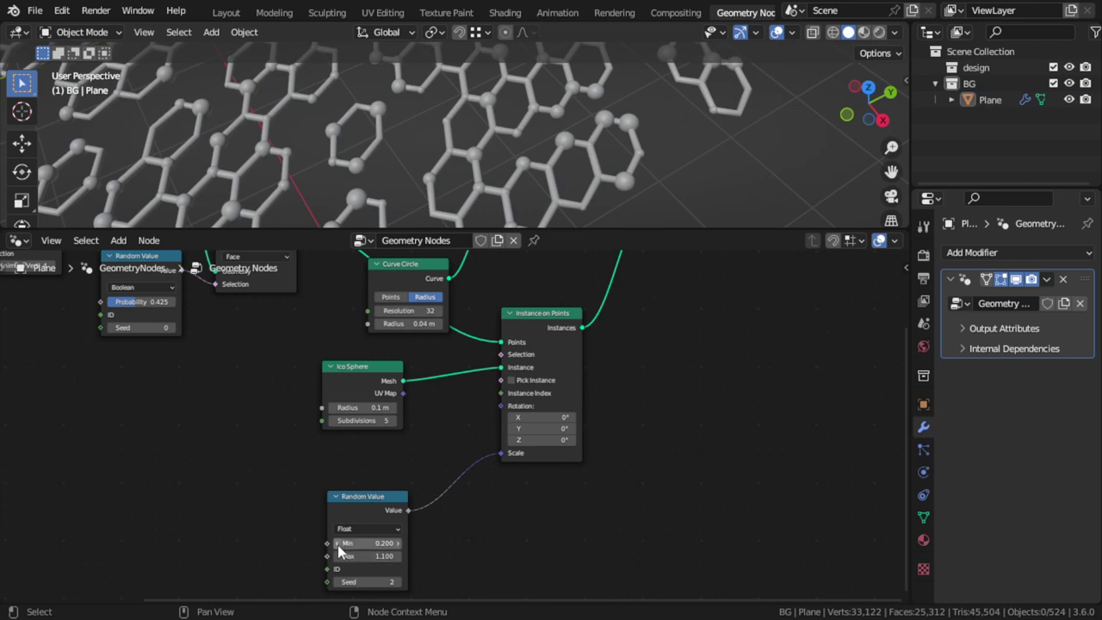
left_click(398, 556)
left_click(398, 556)
Enlarge the 3D view and orbit around the lattice to check the sphere size variation.
scroll(509, 160, "down", 3)
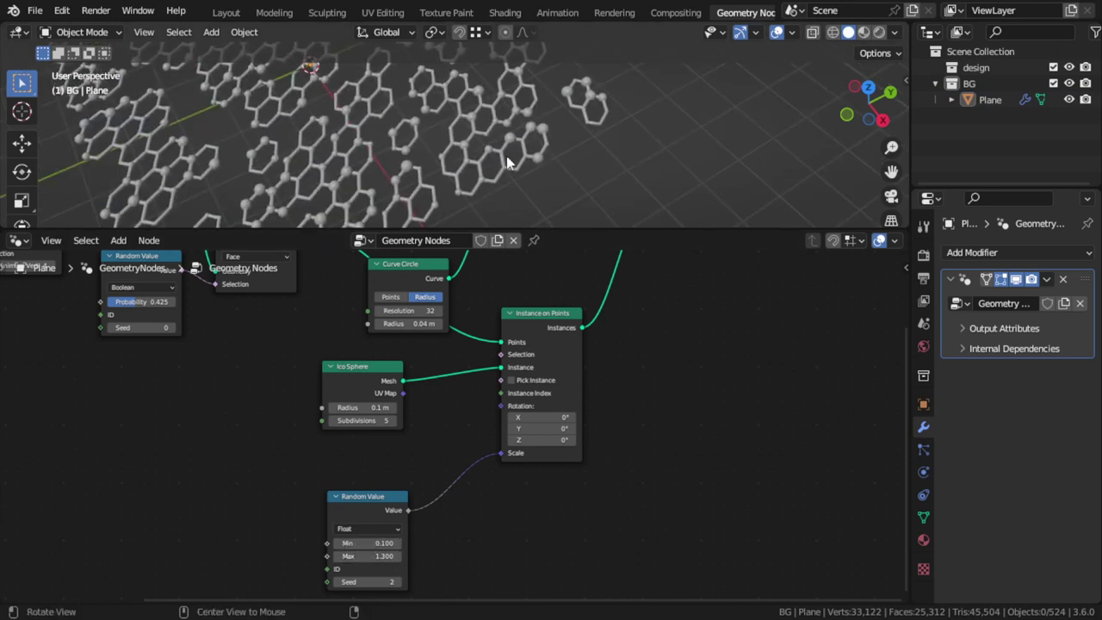
middle_click_drag(509, 161, 663, 116)
scroll(667, 155, "up", 3)
scroll(669, 172, "up", 2)
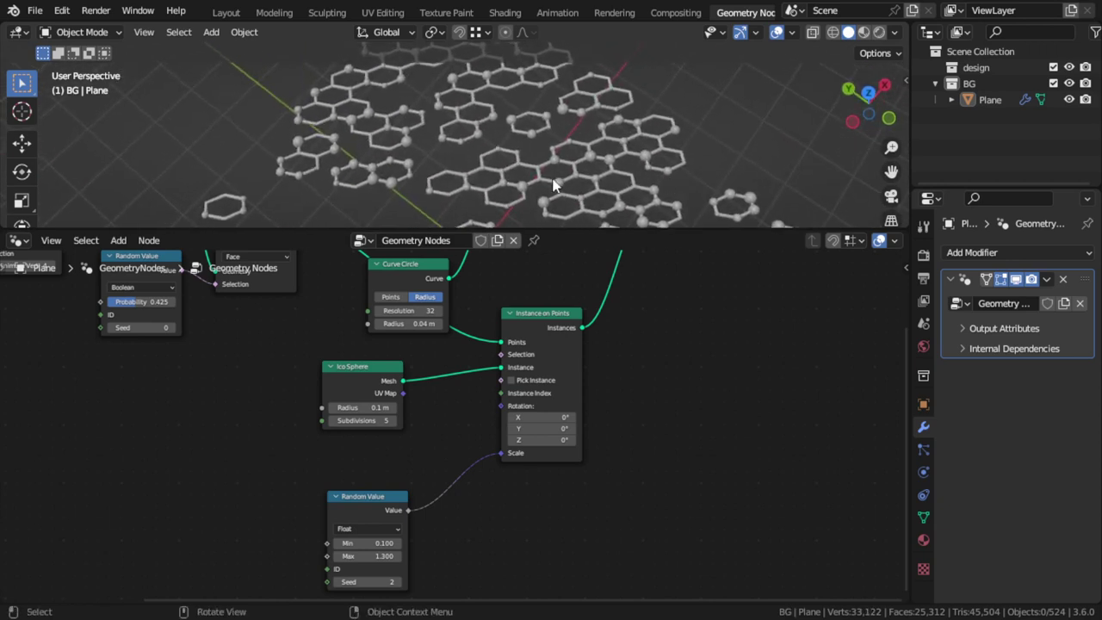
scroll(603, 206, "up", 3)
left_click_drag(566, 231, 567, 437)
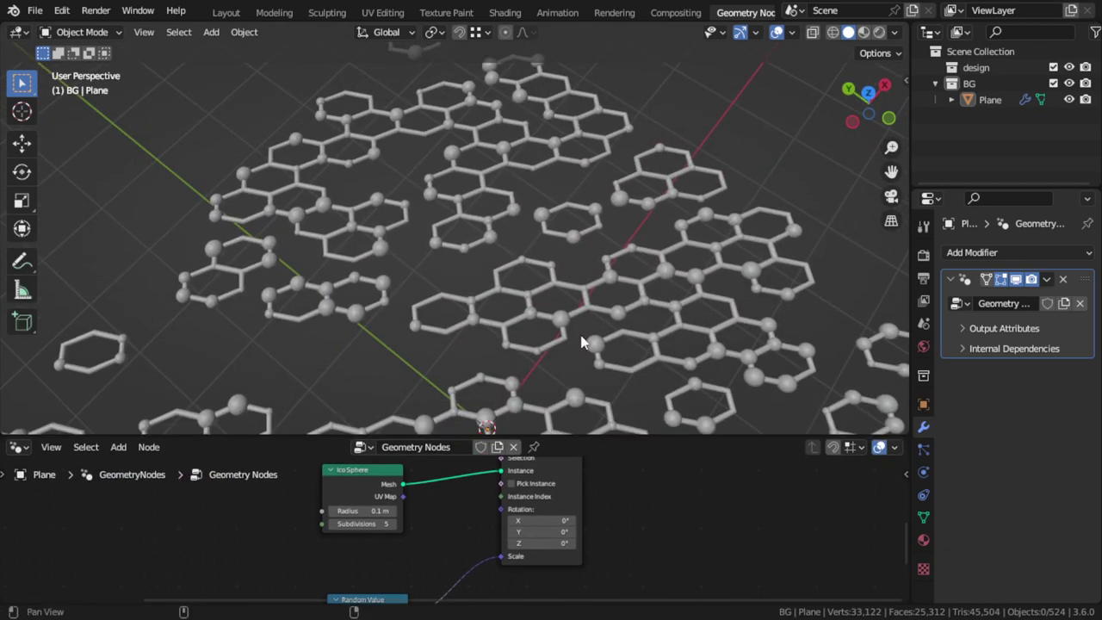
scroll(553, 323, "down", 5)
scroll(516, 284, "up", 4)
middle_click_drag(485, 249, 485, 336)
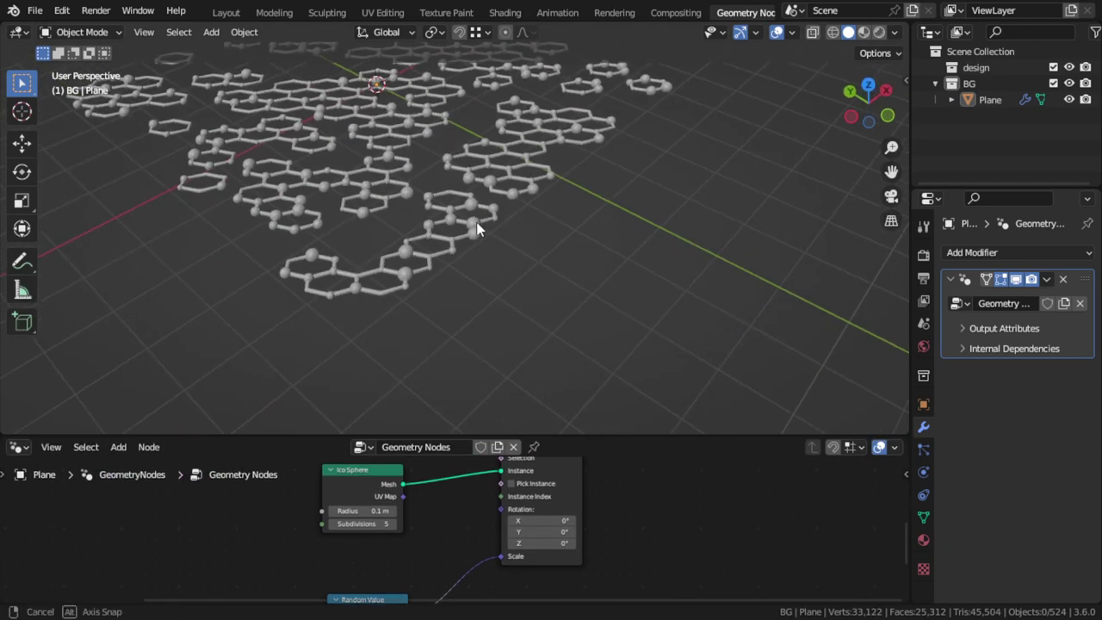
Move the Group Output node right and the Grid node down-left to make space.
left_click_drag(573, 438, 575, 250)
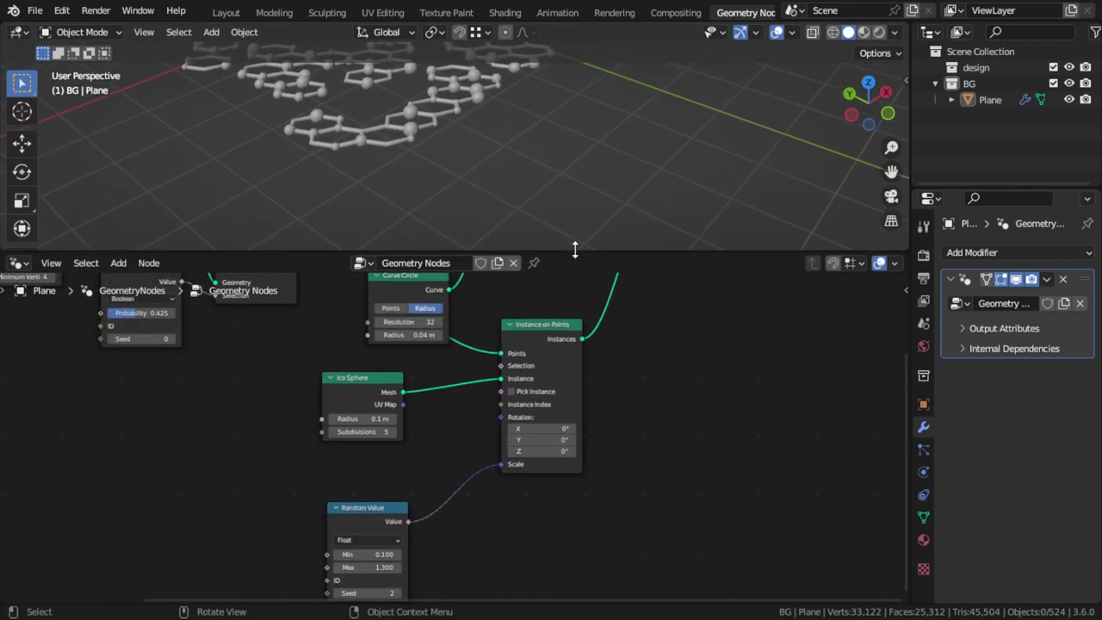
scroll(519, 377, "down", 3)
left_click_drag(671, 360, 801, 362)
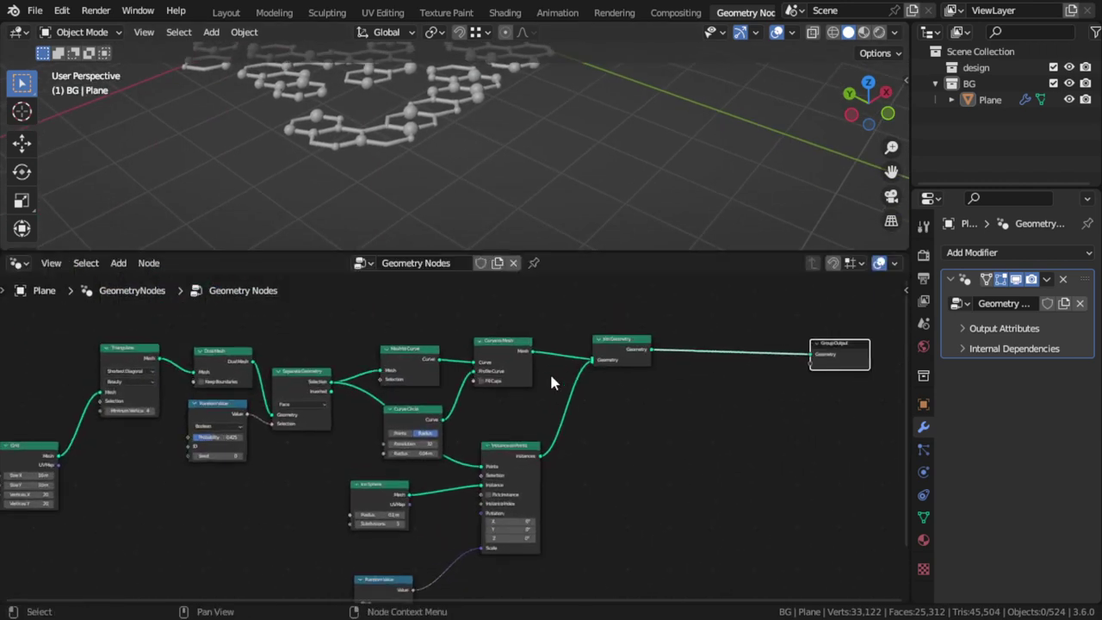
scroll(307, 406, "up", 2)
left_click_drag(142, 413, 110, 512)
scroll(219, 498, "right", 5)
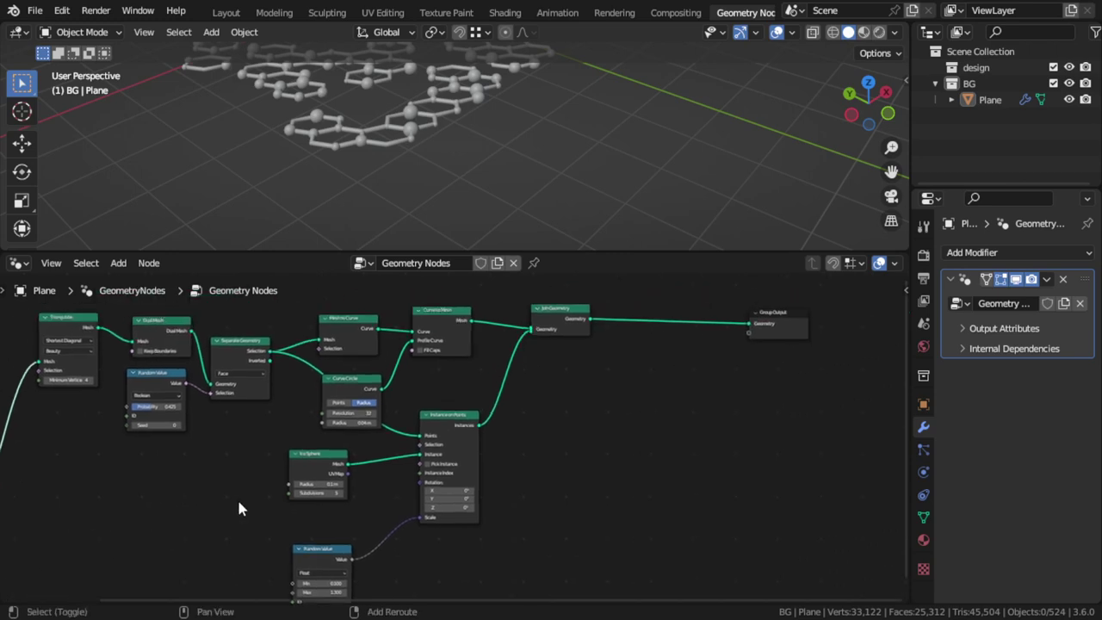
Add a Transform Geometry node and connect its output into Join Geometry.
key("shift+a")
left_click(522, 293)
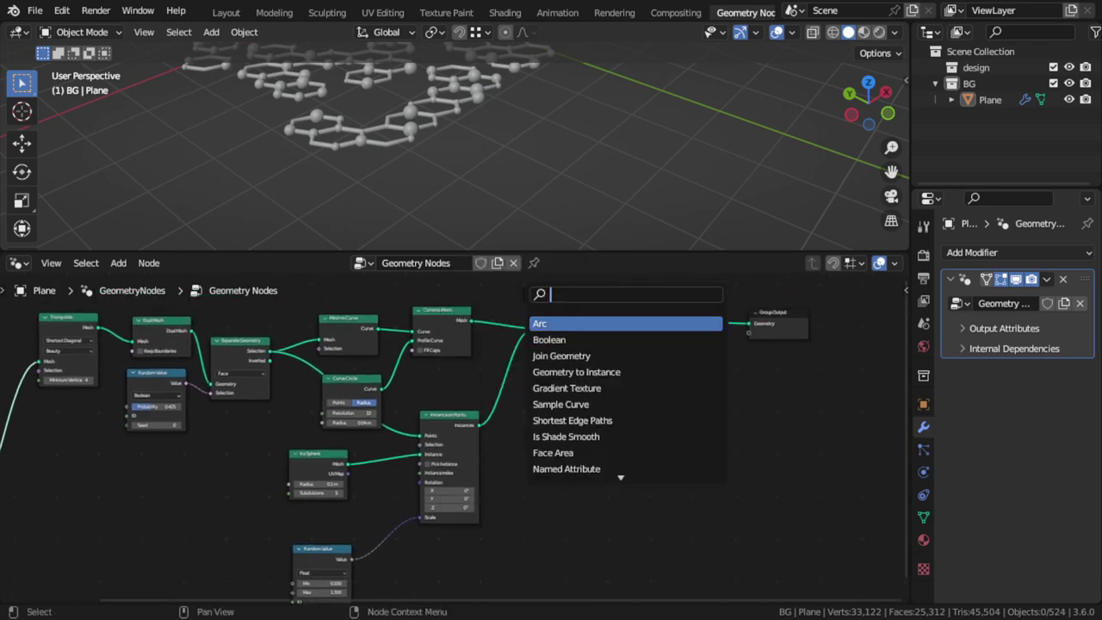
type("tra")
key("Return")
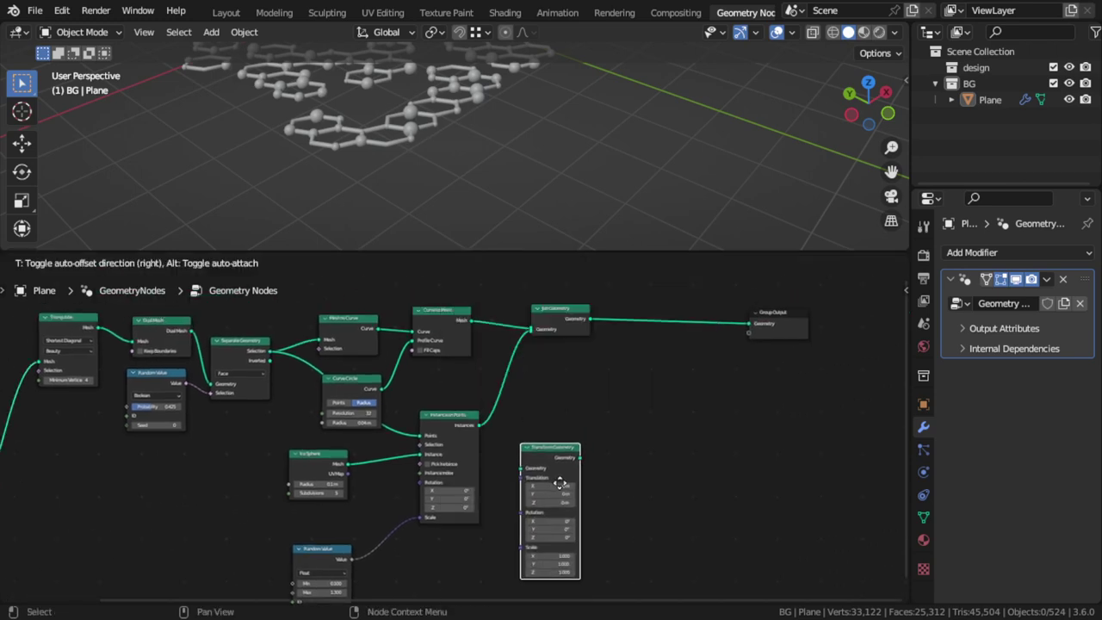
left_click(578, 474)
left_click_drag(560, 477, 531, 329)
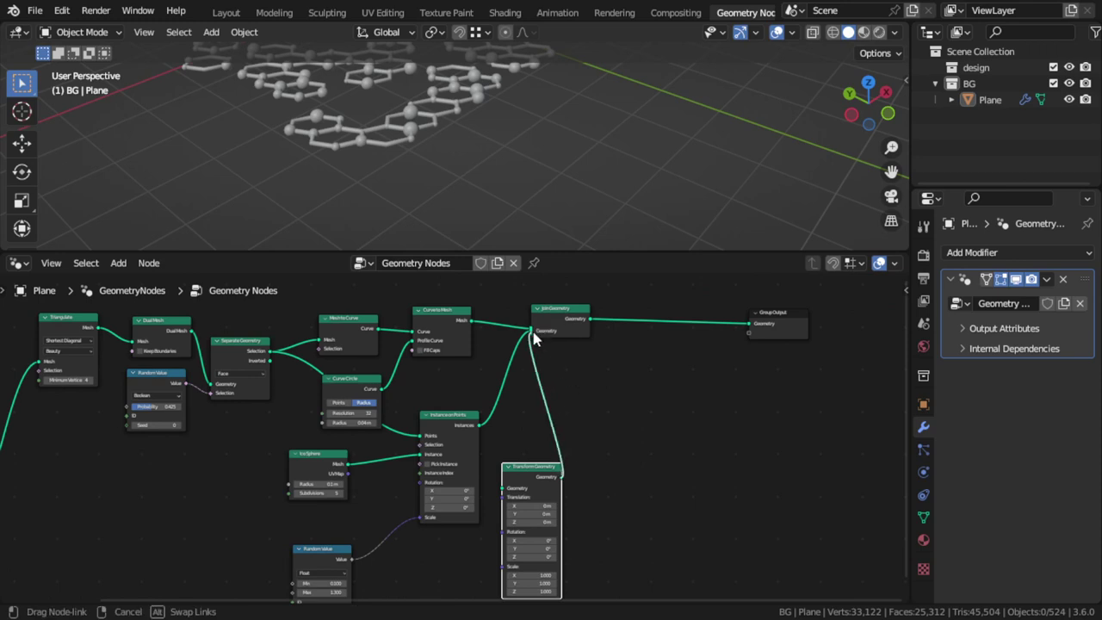
middle_click_drag(564, 376, 714, 316)
left_click_drag(662, 373, 642, 439)
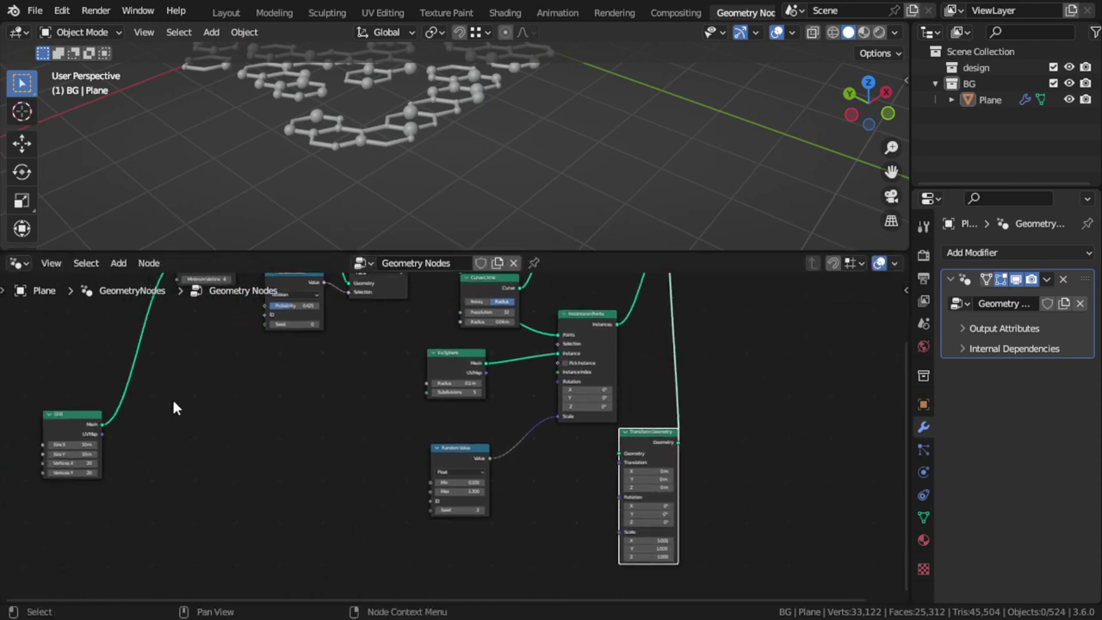
Feed the Grid mesh into Transform Geometry and lower it 0.1 m on Z.
mouse_move(107, 426)
left_mouse_down()
mouse_move(613, 461)
mouse_move(623, 451)
left_mouse_up()
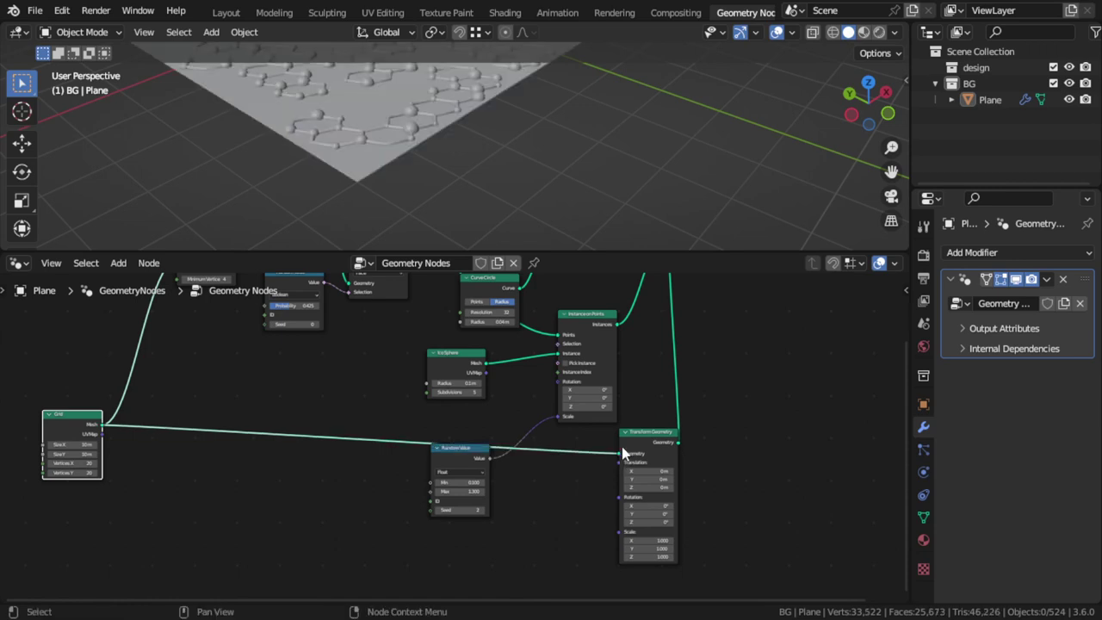
left_click(672, 488)
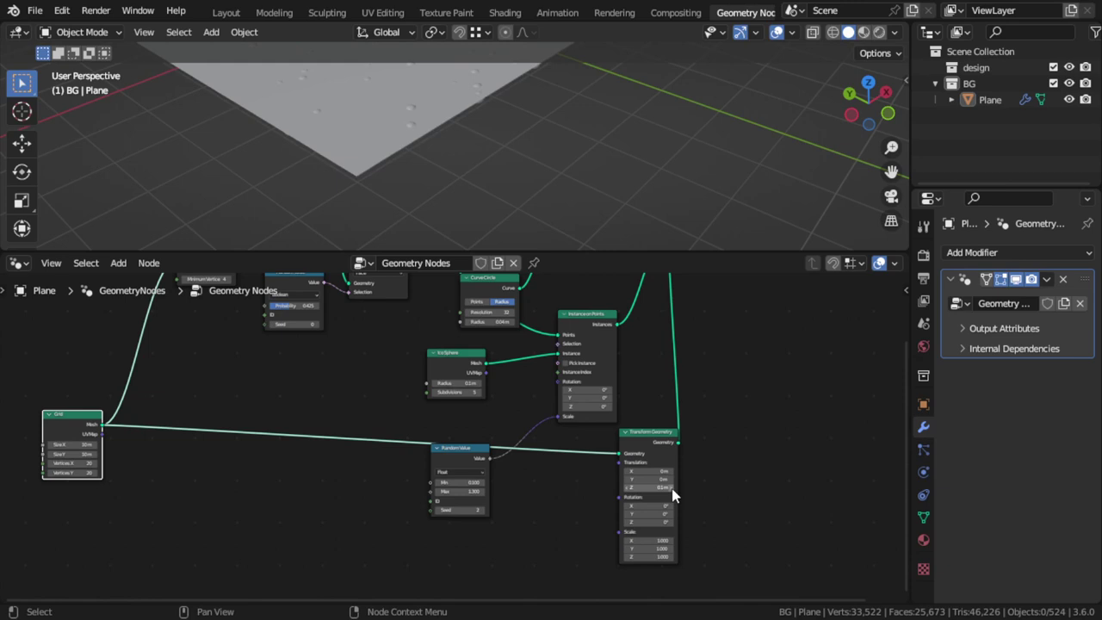
left_click_drag(629, 488, 630, 489)
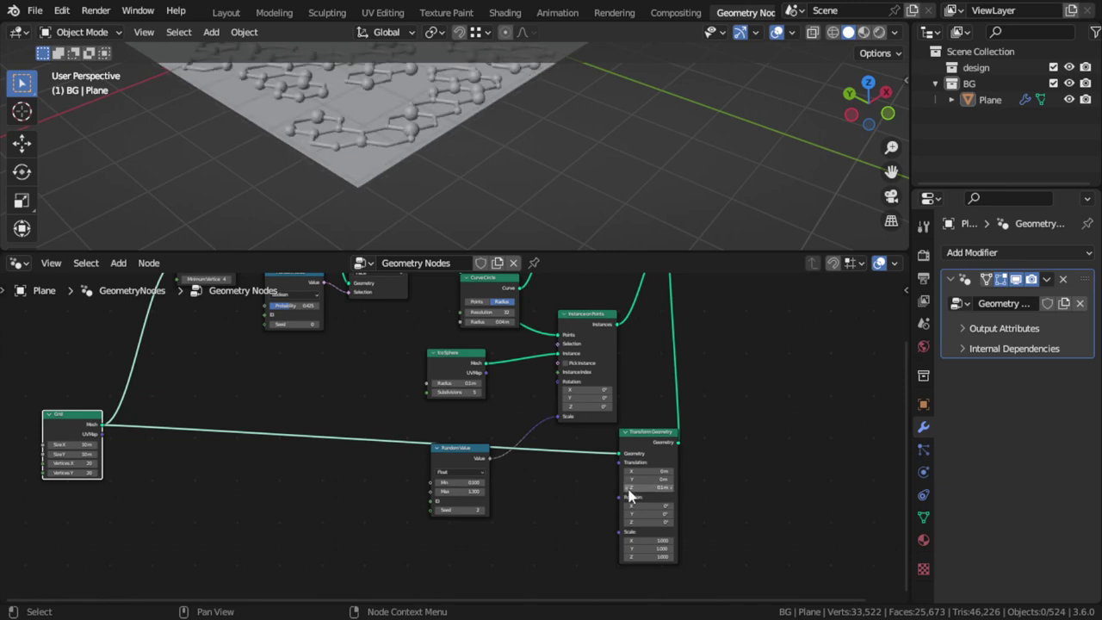
left_click_drag(637, 400, 772, 509)
middle_click_drag(771, 509, 715, 431)
scroll(470, 180, "up", 3)
Scale the base grid to 1.3 on X, Y and Z, orbiting to inspect the plane.
scroll(433, 119, "up", 3)
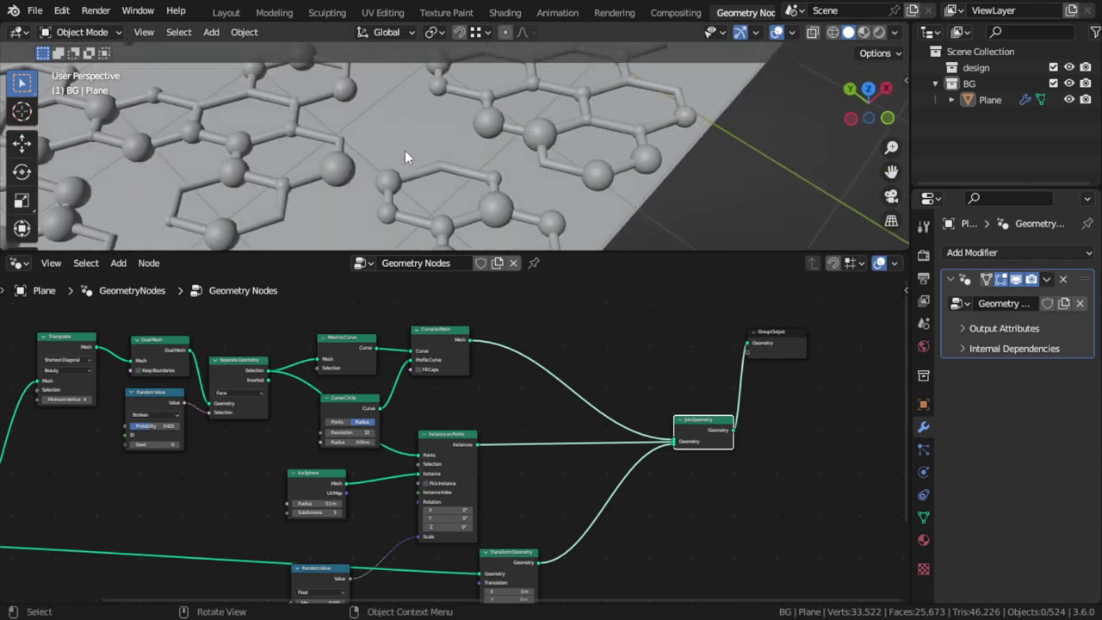
scroll(405, 149, "down", 5)
mouse_move(404, 150)
middle_mouse_down()
mouse_move(505, 91)
mouse_move(490, 175)
mouse_move(549, 252)
middle_mouse_up()
left_click_drag(568, 252, 560, 458)
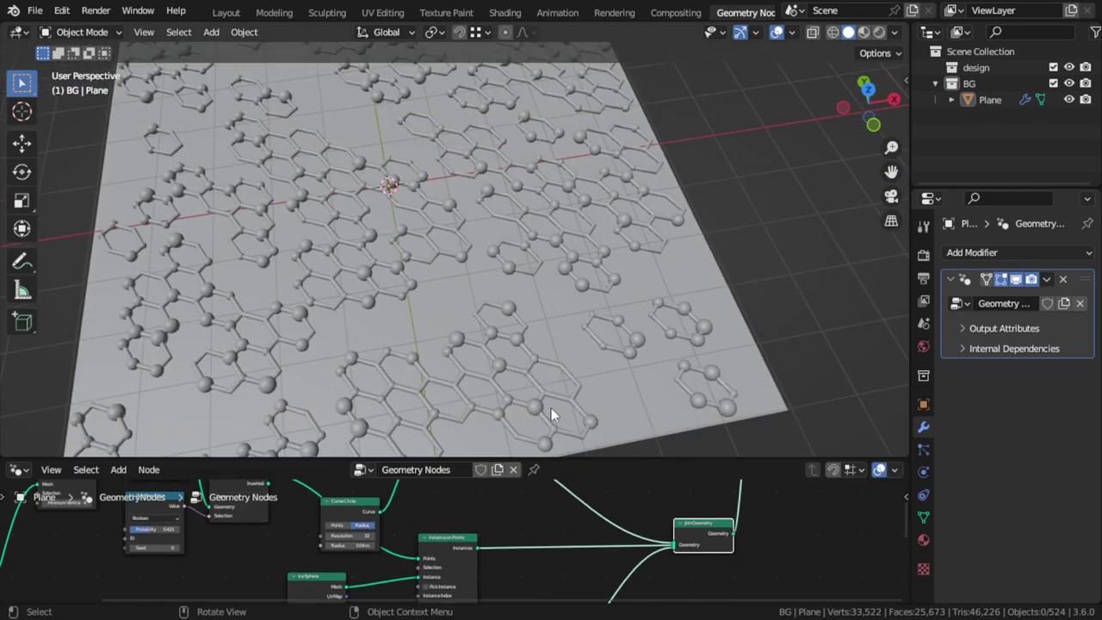
scroll(502, 290, "down", 4)
mouse_move(502, 291)
middle_mouse_down()
mouse_move(551, 197)
mouse_move(446, 256)
middle_mouse_up()
scroll(446, 257, "up", 3)
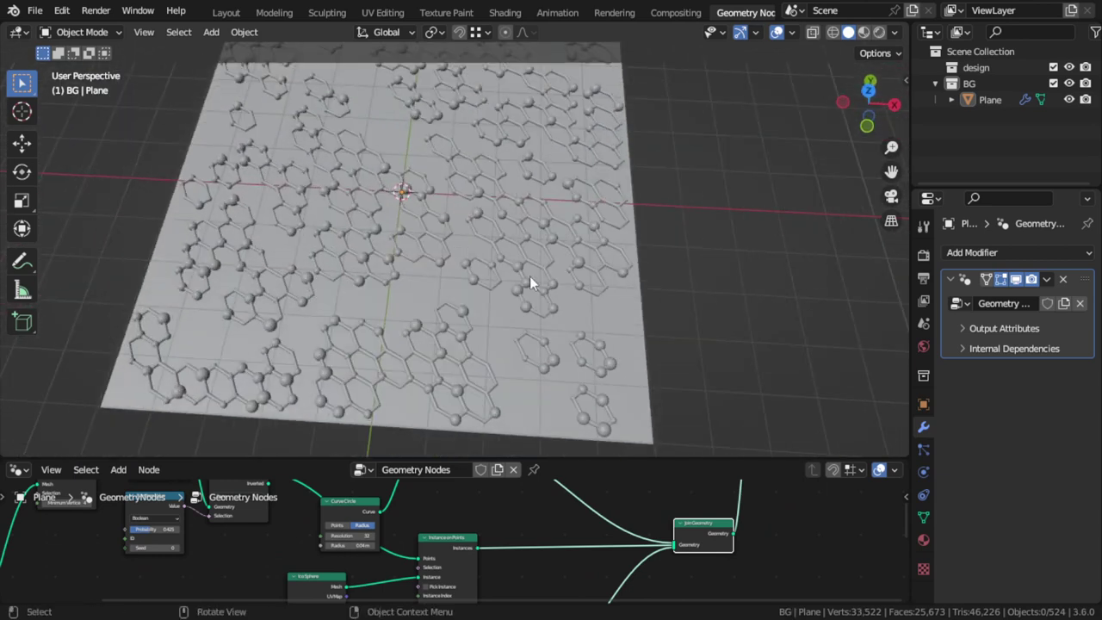
mouse_move(582, 293)
middle_mouse_down()
mouse_move(548, 336)
mouse_move(551, 276)
mouse_move(594, 452)
mouse_move(560, 526)
mouse_move(533, 544)
middle_mouse_up()
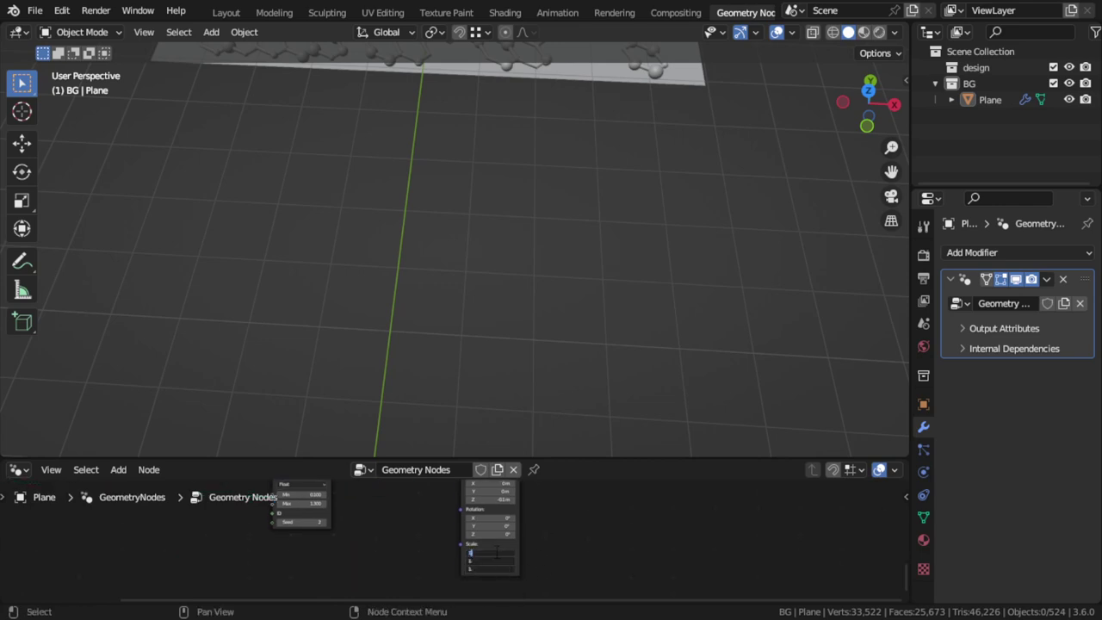
type("1.3")
key("Return")
mouse_move(508, 387)
middle_mouse_down()
mouse_move(475, 209)
mouse_move(534, 241)
mouse_move(563, 197)
mouse_move(574, 302)
mouse_move(562, 301)
middle_mouse_up()
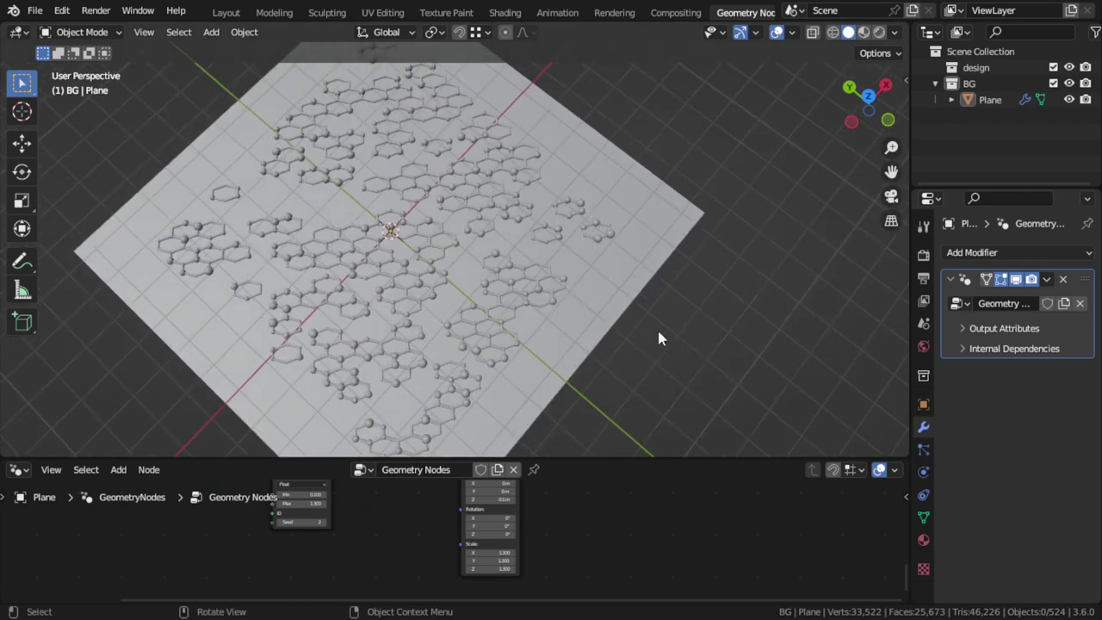
mouse_move(642, 328)
middle_mouse_down("shift")
mouse_move(587, 250)
mouse_move(468, 254)
middle_mouse_up("shift")
Select everything and move the Plane into the design collection.
key("a")
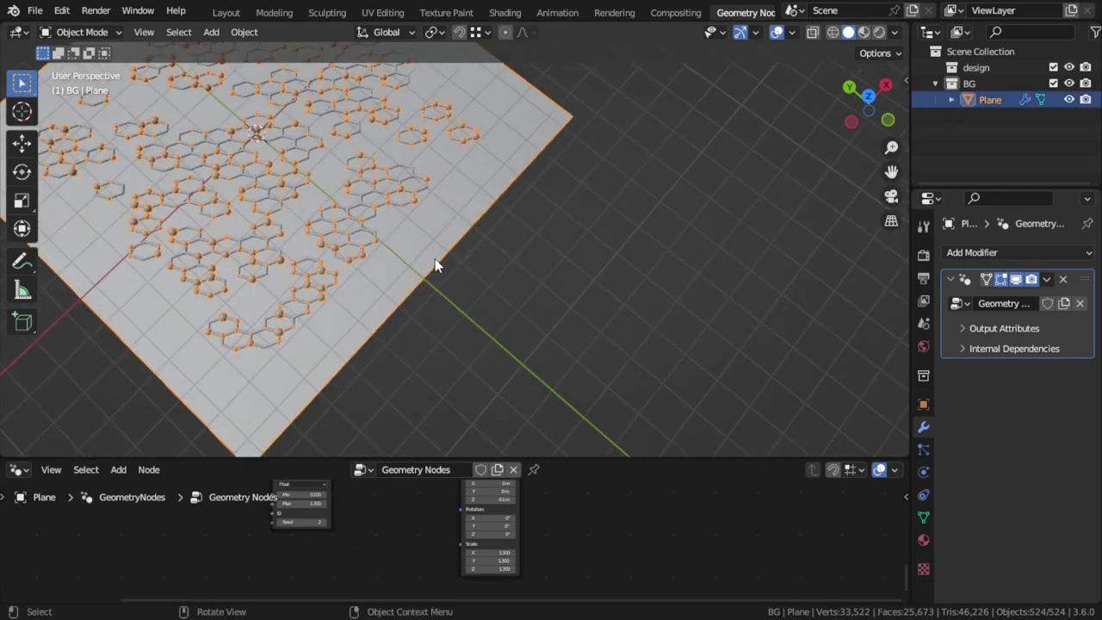
key("m")
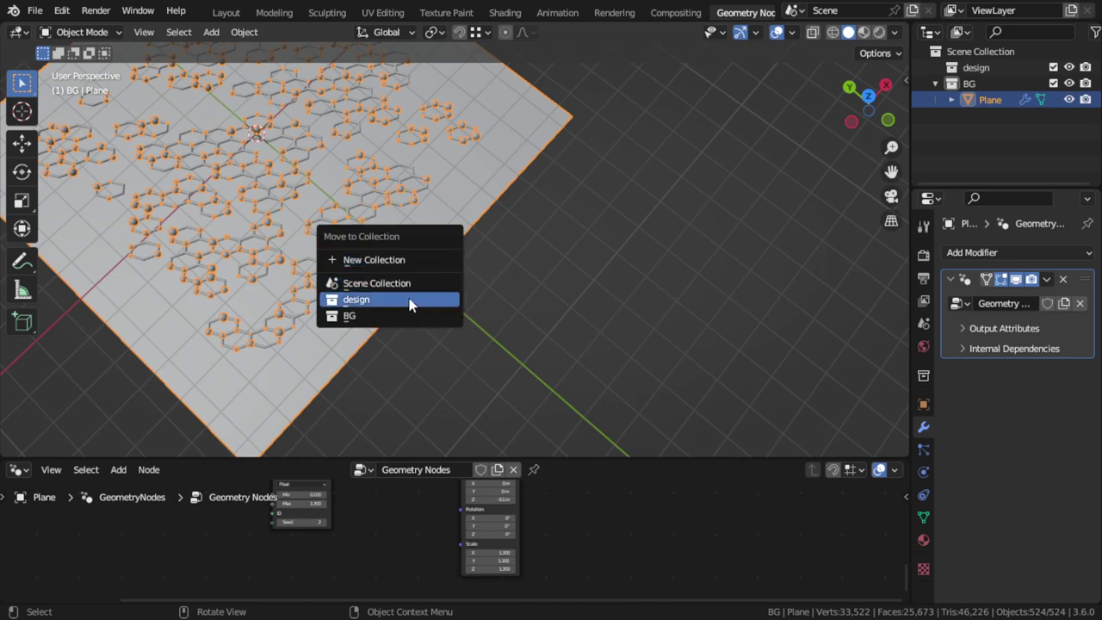
left_click(410, 300)
Make BG the active collection and switch to a framed top orthographic view.
left_click(968, 100)
scroll(595, 258, "down", 5)
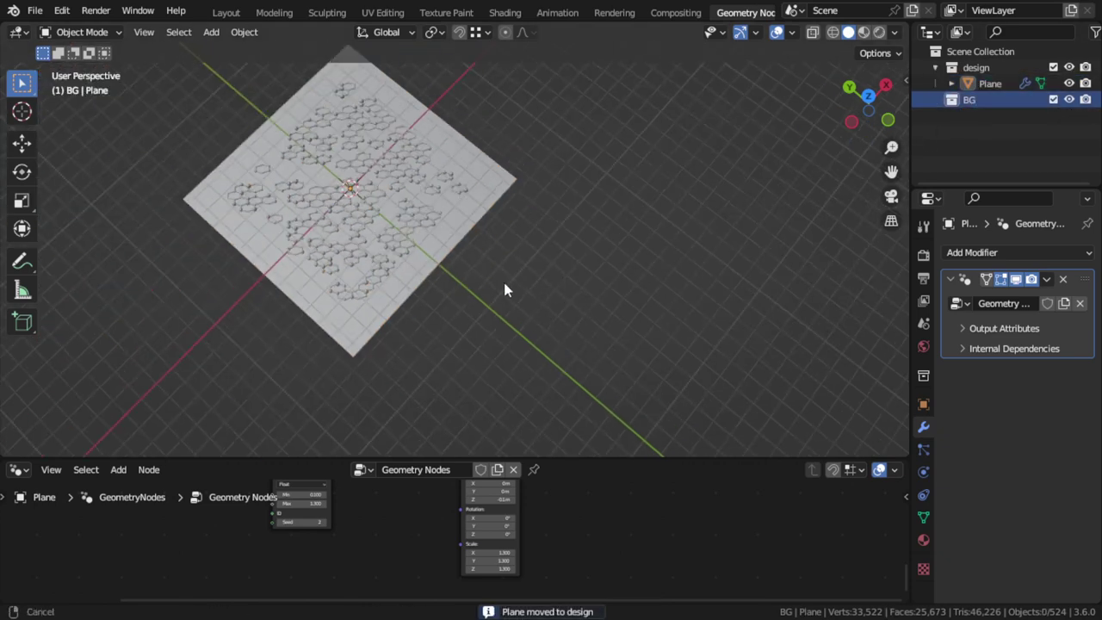
middle_click_drag(503, 279, 494, 272)
key("KP_7")
key("Home")
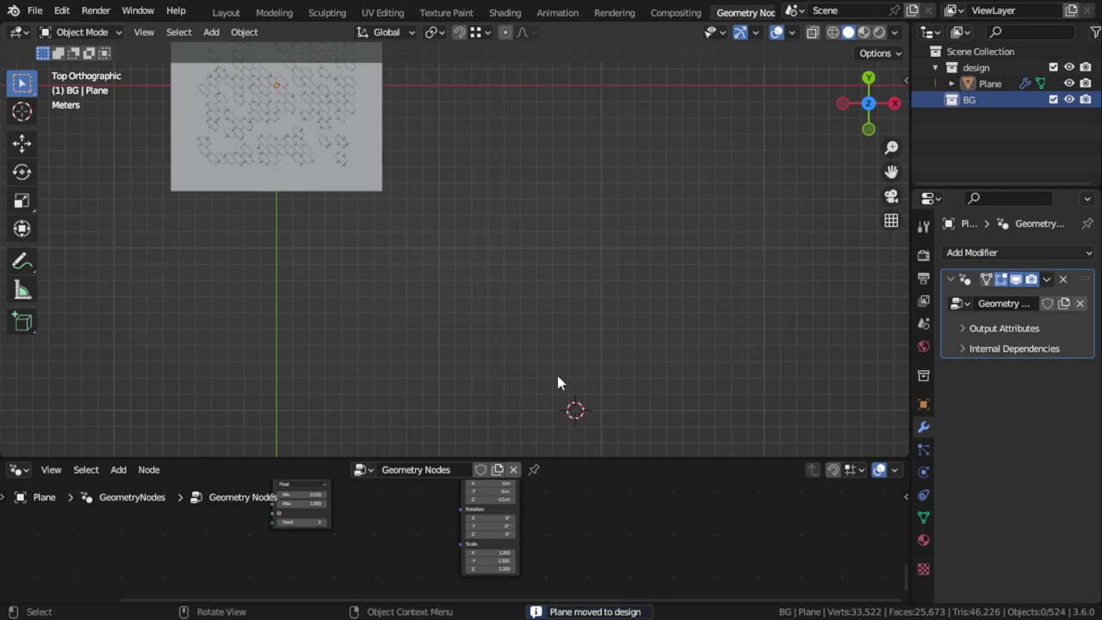
key("shift+a")
mouse_move(512, 274)
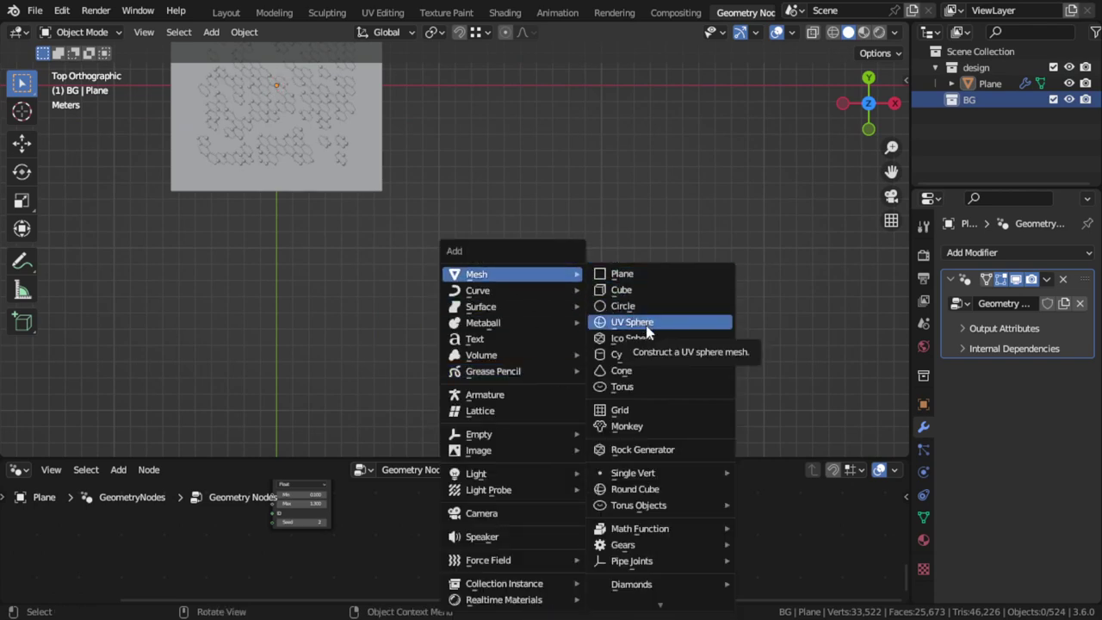
Add a UV sphere and scale it down to a small size.
left_click(648, 331)
key("s")
left_click(601, 369)
middle_click_drag(599, 365, 575, 274, "shift")
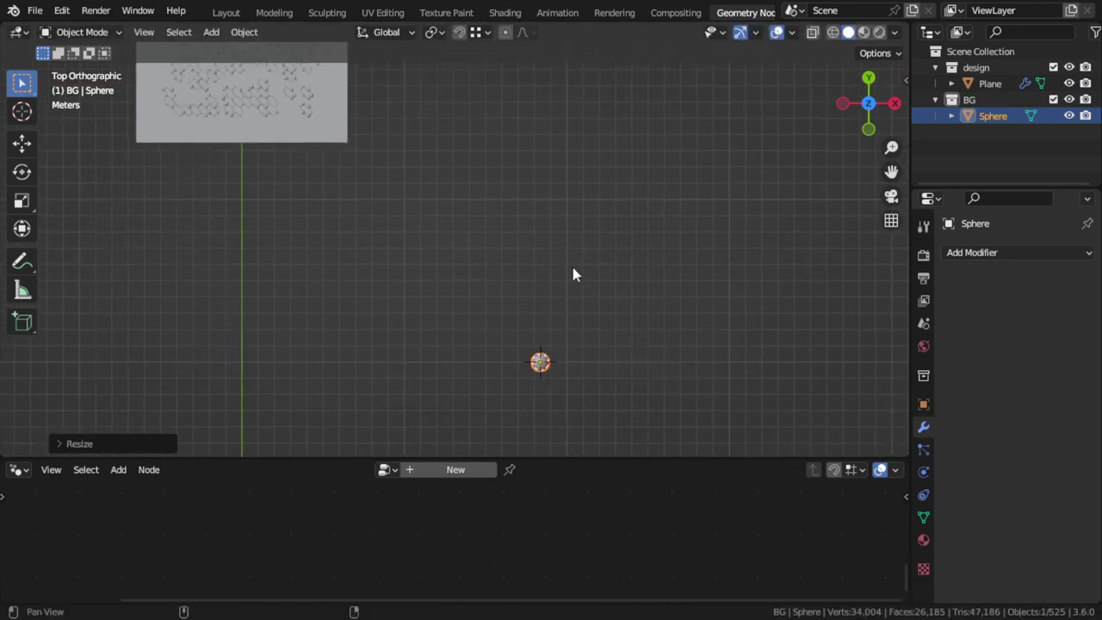
Open the Sanctus Library side panel, choose the Metals category and preview Silver Pure.
key("n")
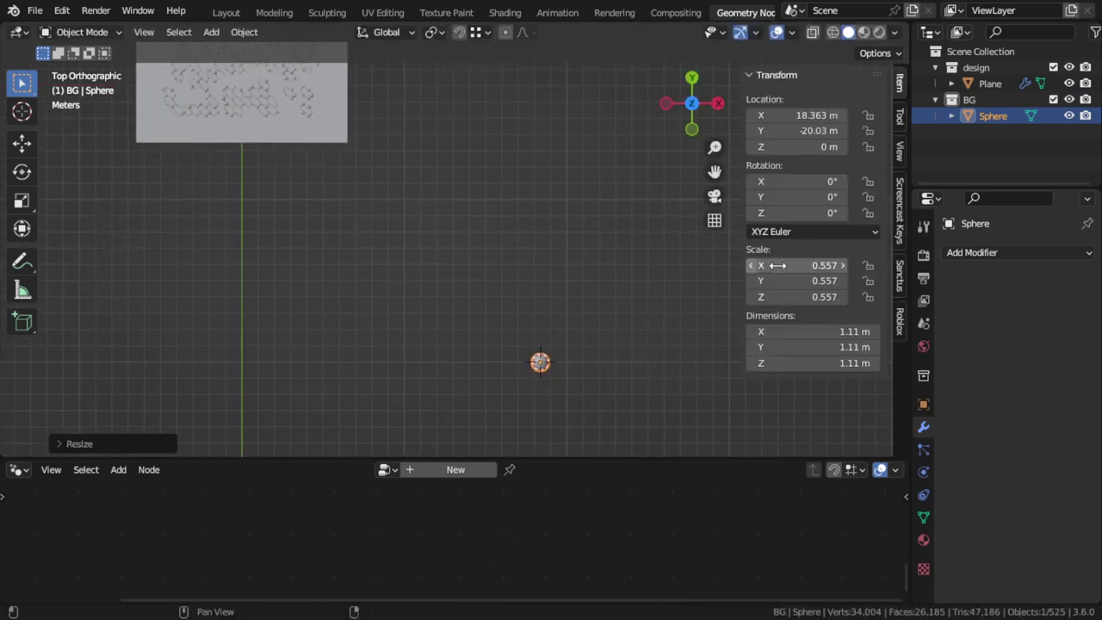
left_click(899, 276)
left_click(811, 99)
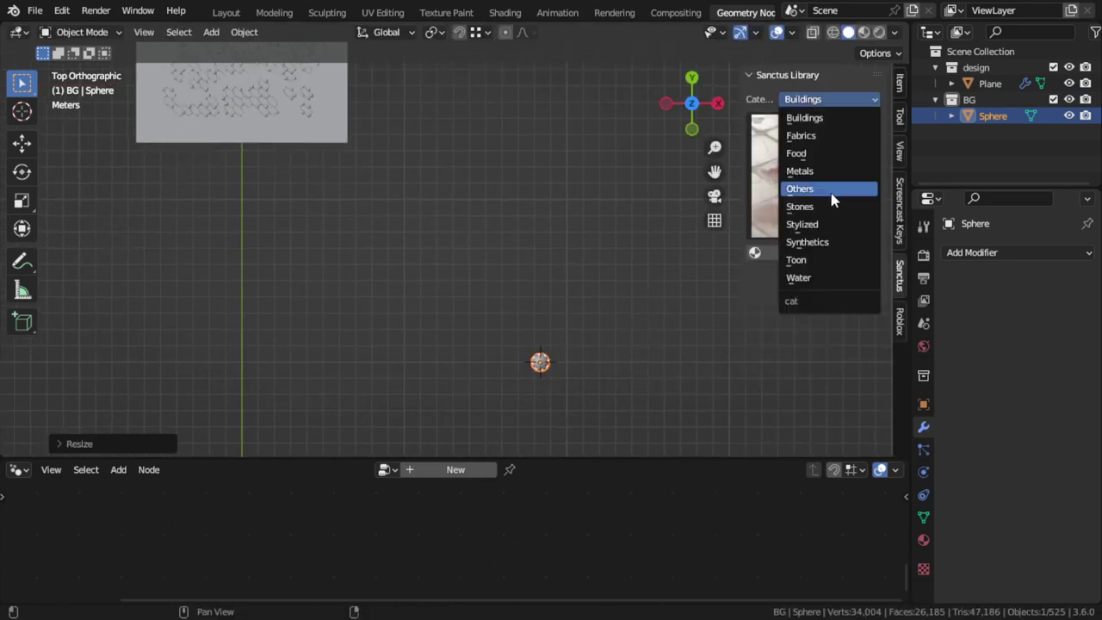
left_click(800, 171)
left_click(805, 207)
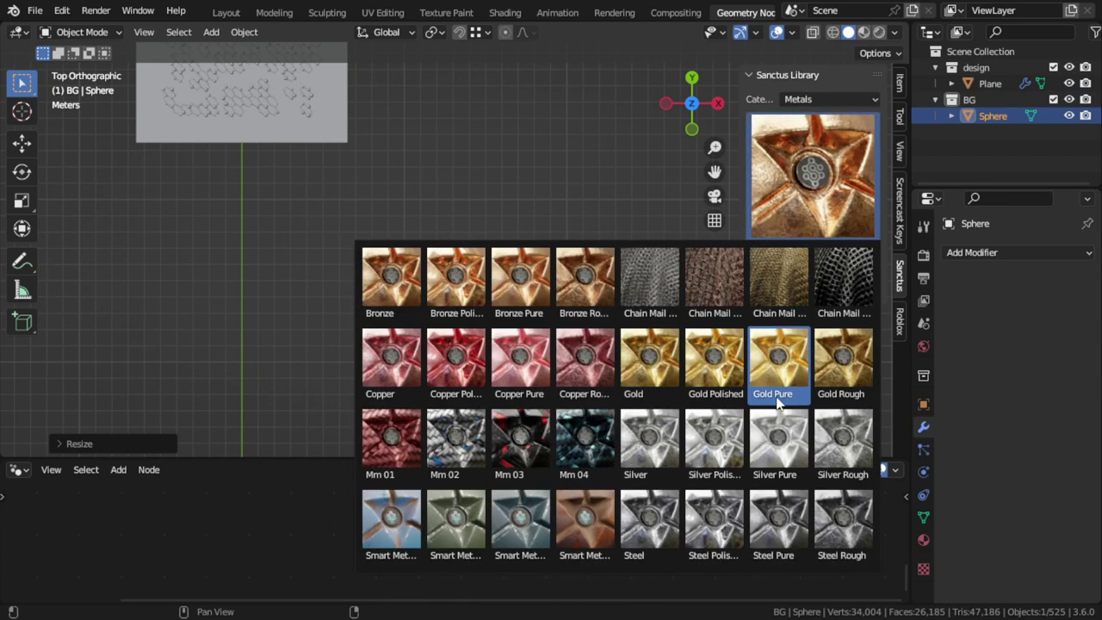
left_click(786, 439)
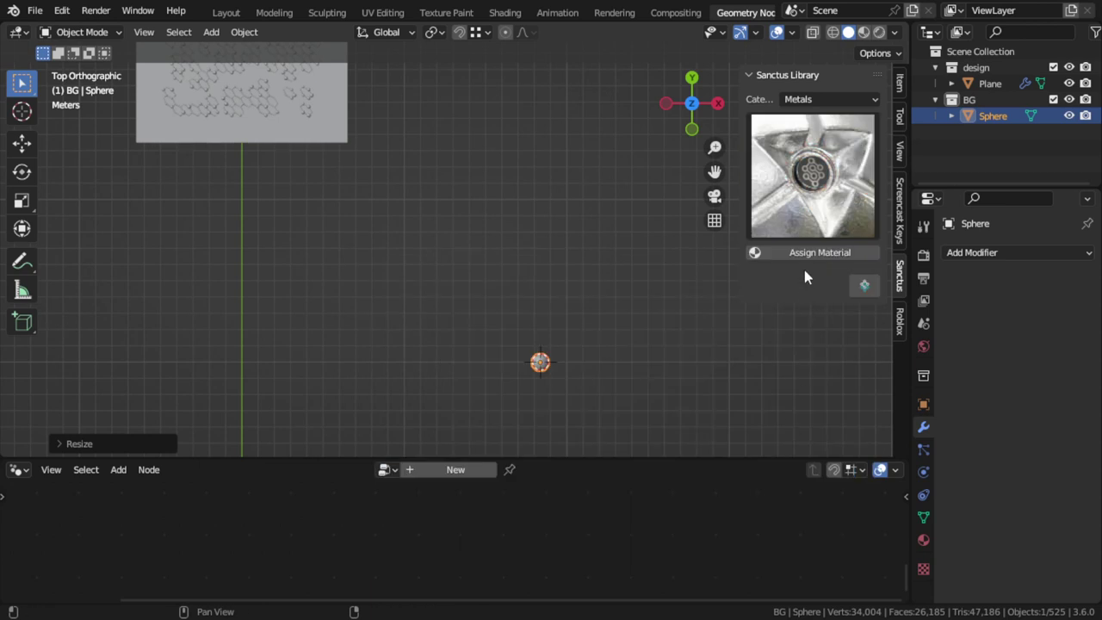
left_click(794, 160)
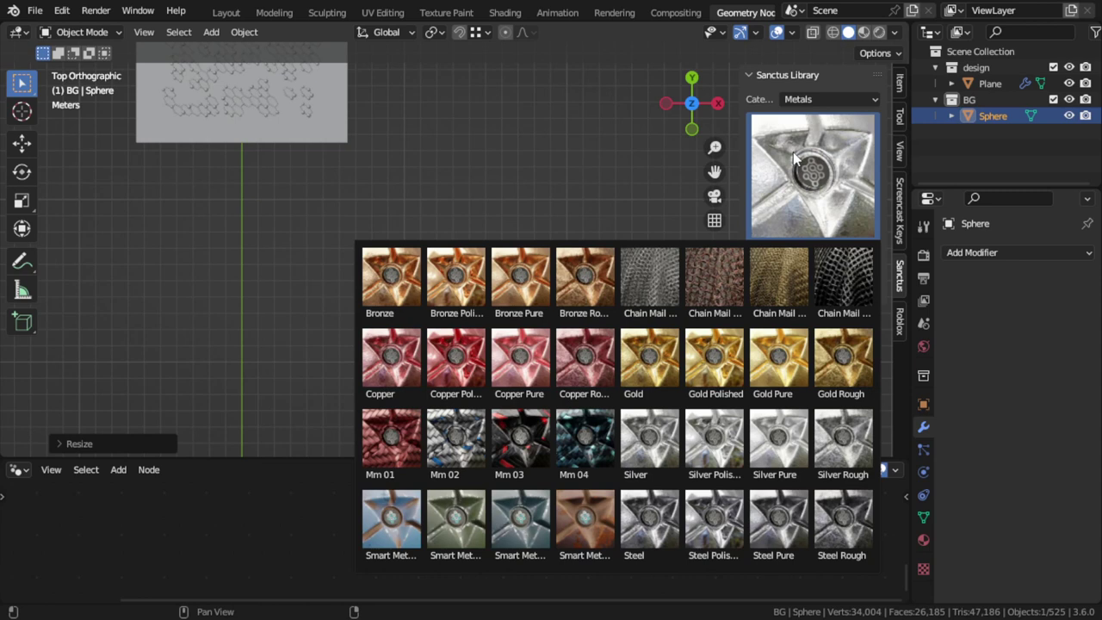
mouse_move(593, 337)
middle_mouse_down("shift")
mouse_move(500, 363)
mouse_move(482, 325)
mouse_move(497, 384)
middle_mouse_up("shift")
key("shift+a")
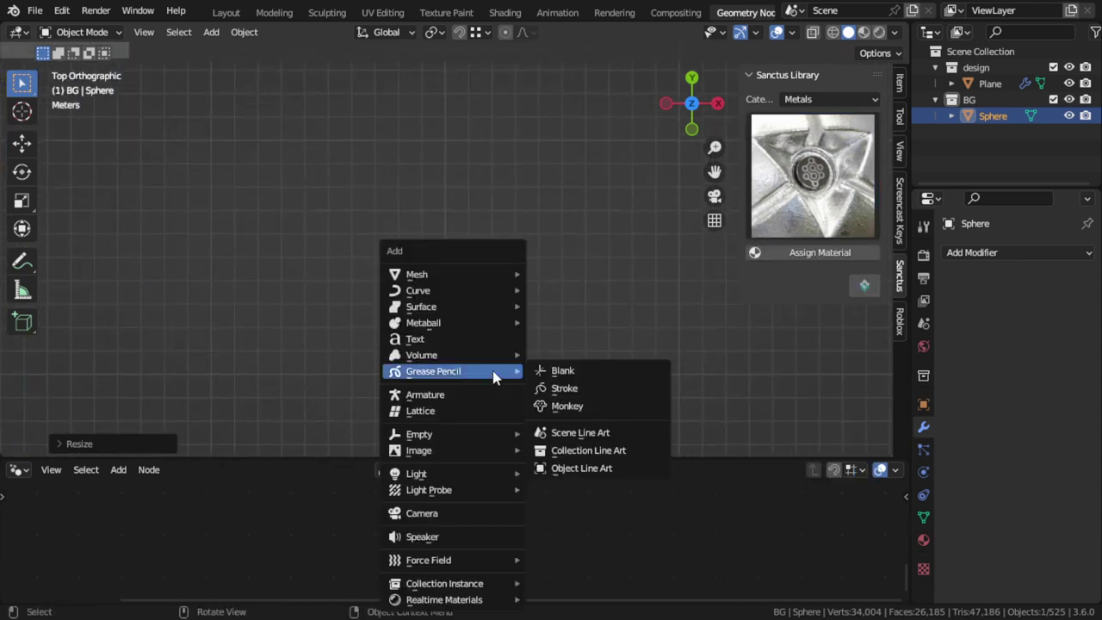
Add a scaled-down cube and apply the Gold Polished metal material to it.
mouse_move(416, 274)
left_click(564, 287)
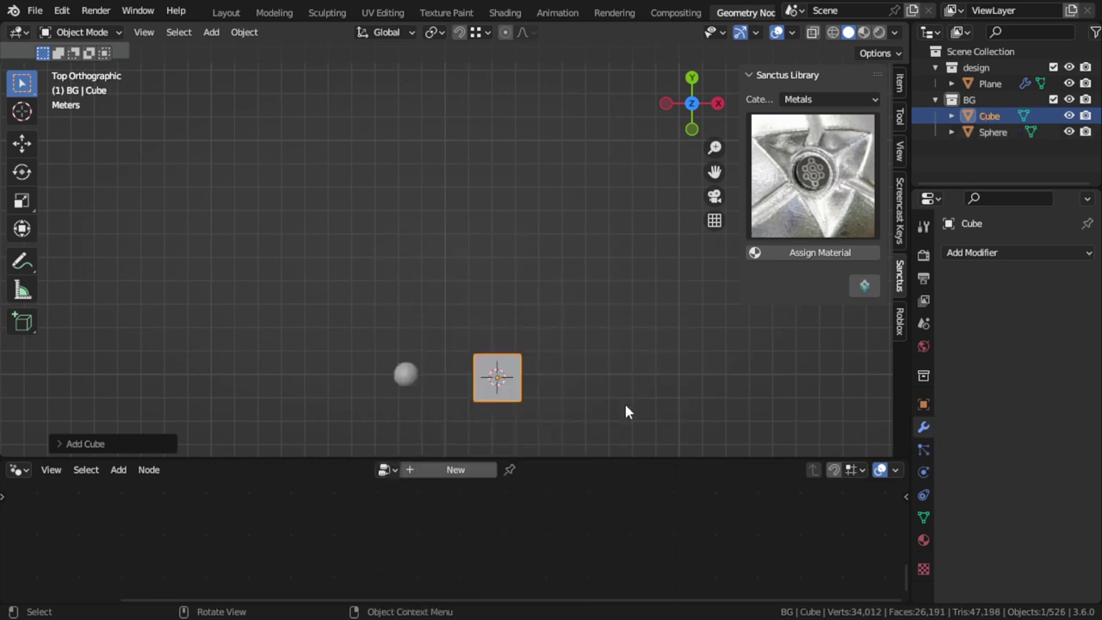
key("s")
left_click(609, 403)
left_click(812, 175)
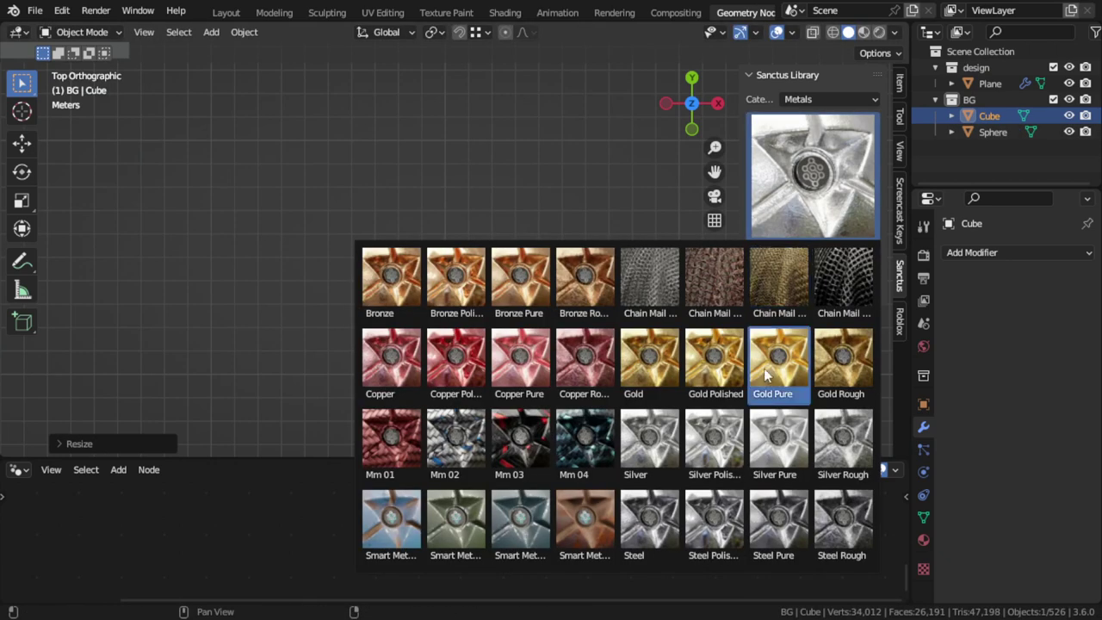
left_click(767, 374)
left_click(800, 215)
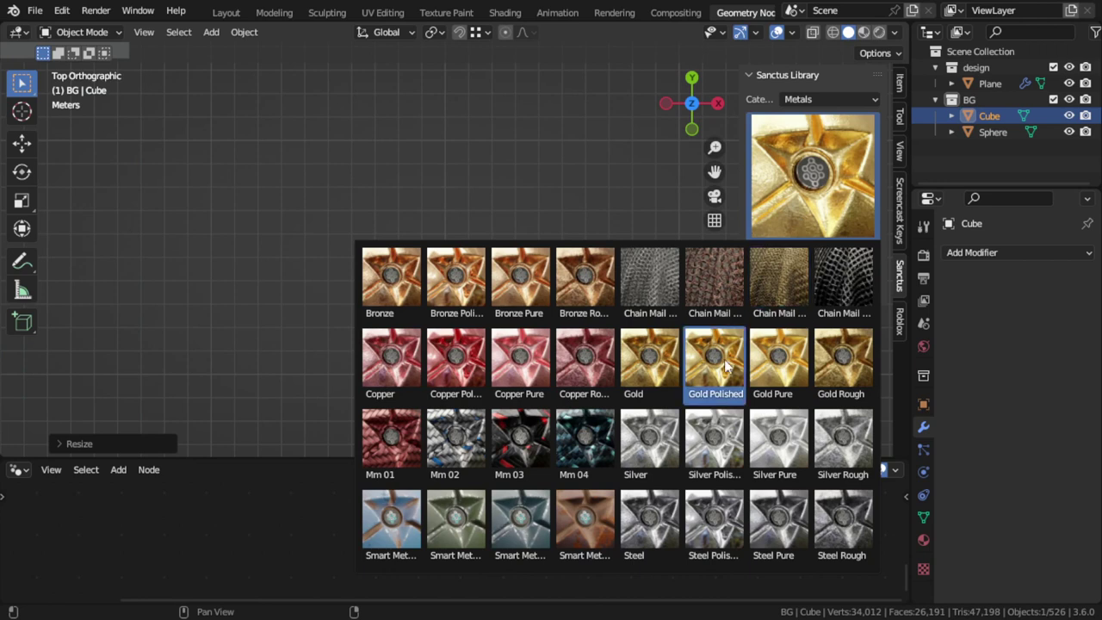
left_click(718, 389)
Set the gold_polished material's Bump to 0.020 and Scale to 12.
left_click(923, 540)
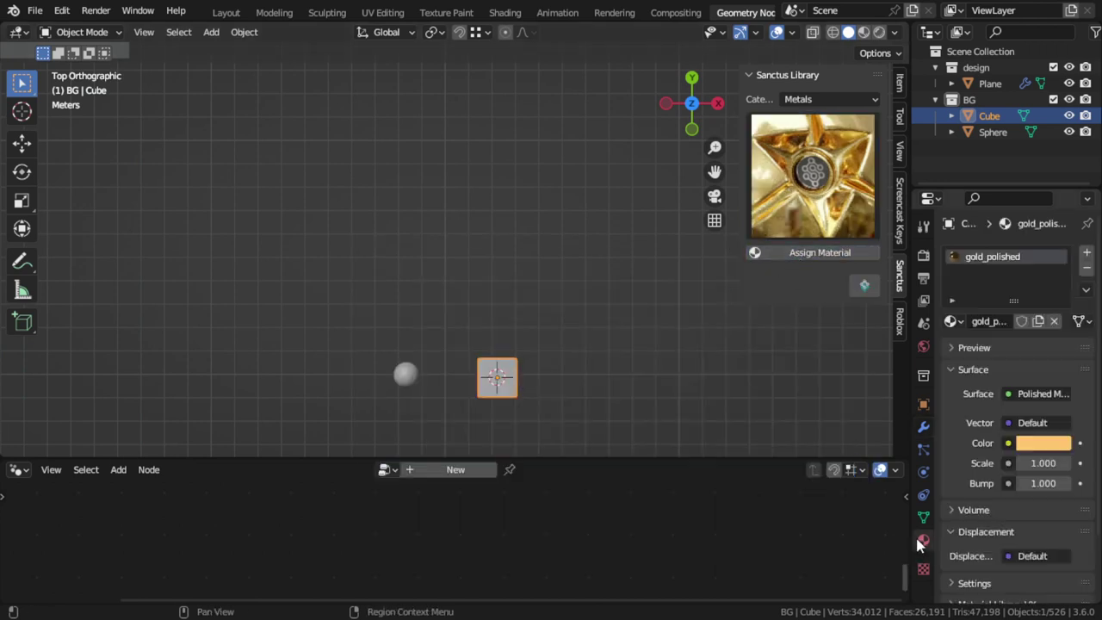
left_click(1043, 483)
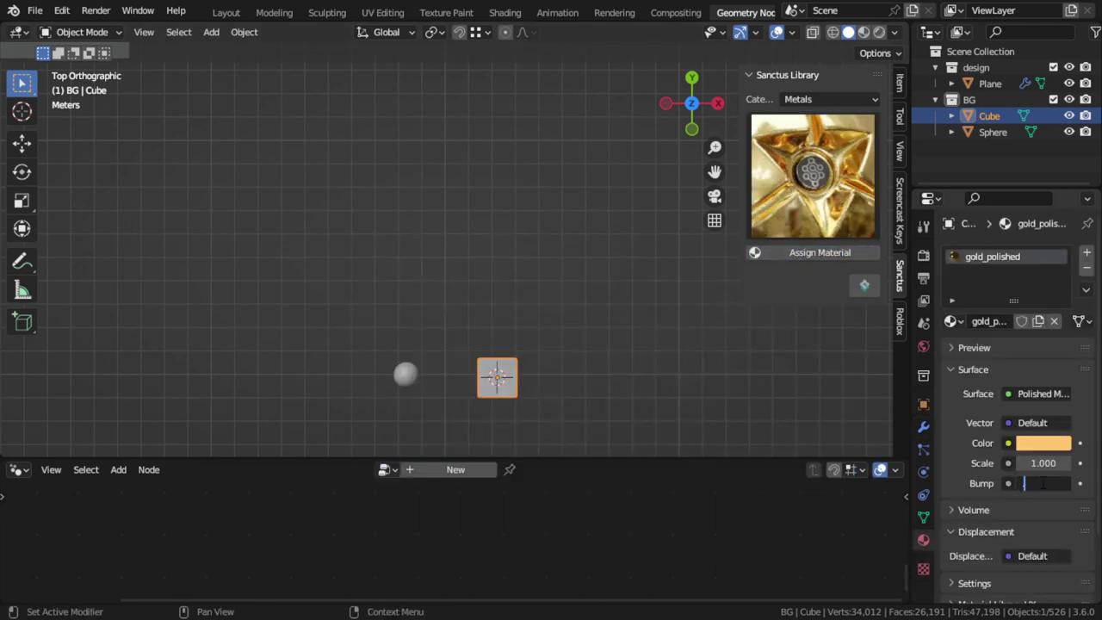
type(".02")
key("Return")
left_click(1043, 464)
type("12")
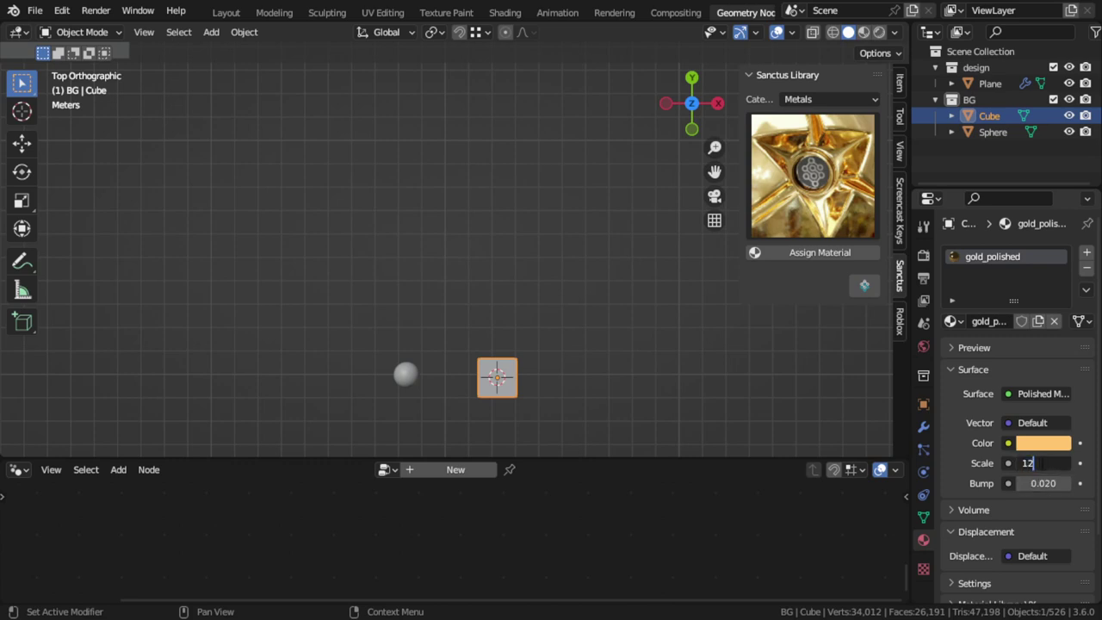
key("Return")
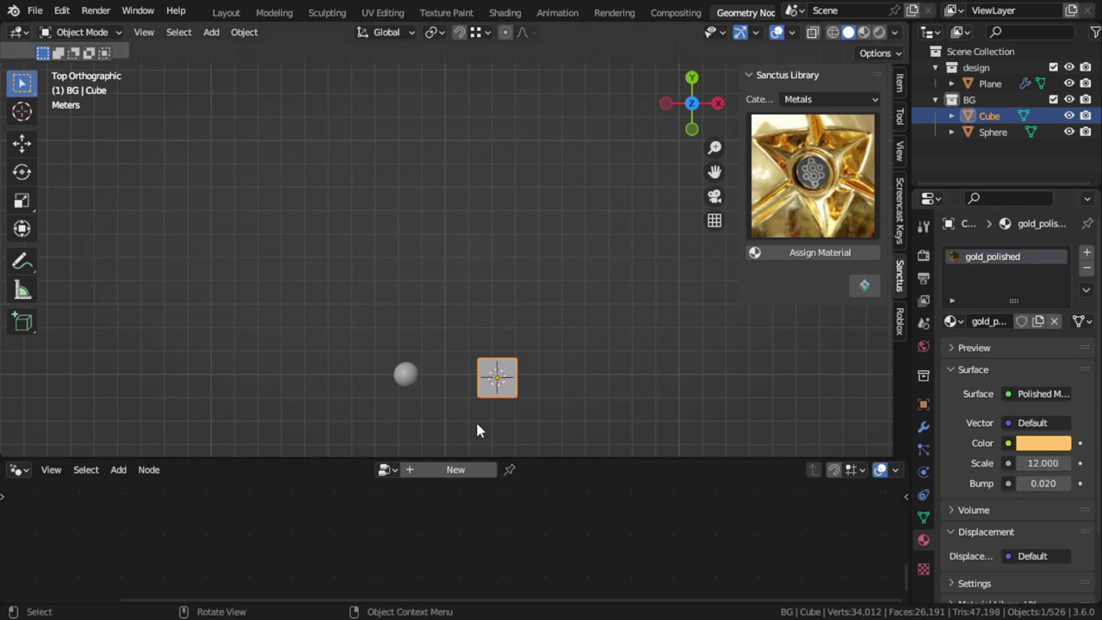
Set the sphere's silver_pure material Bump to 0.030 and Scale to 11.
left_click(408, 377)
left_click(1037, 483)
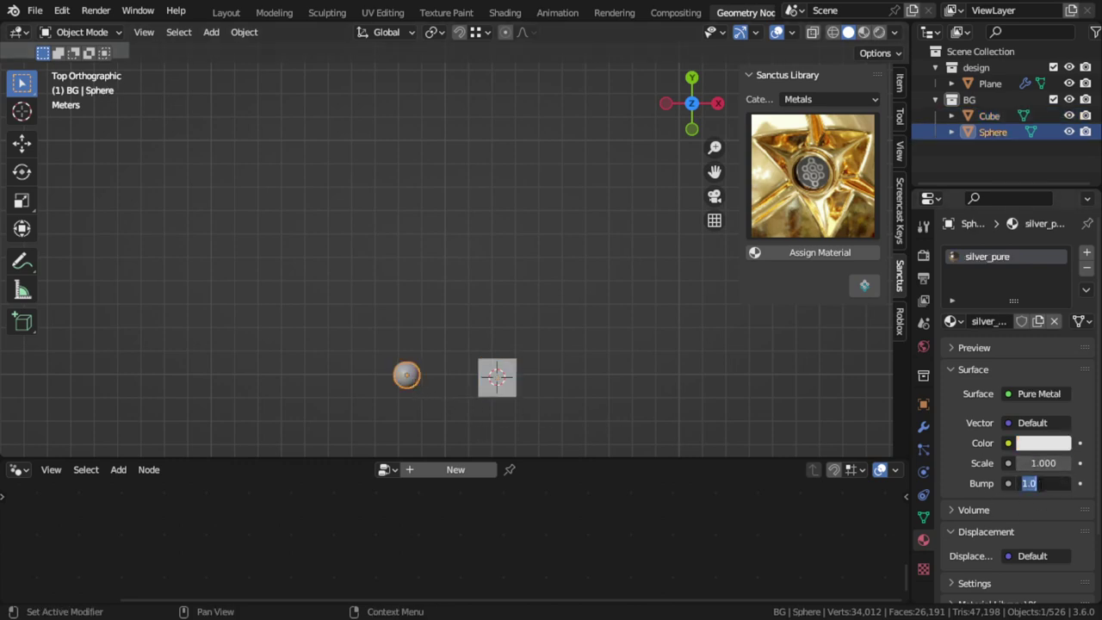
type("2")
key("Return")
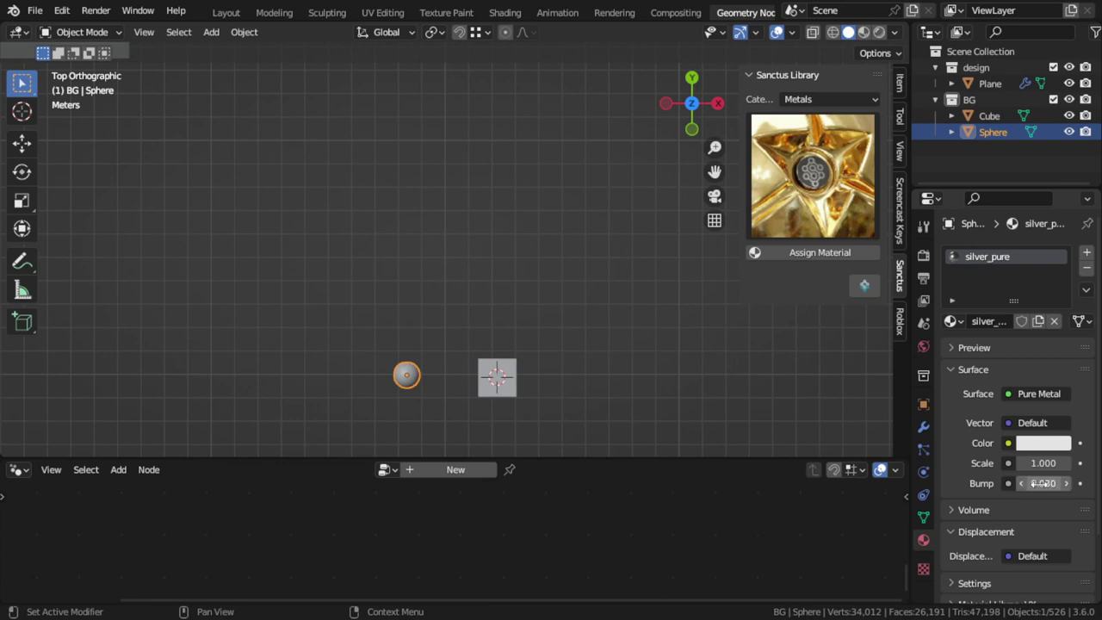
left_click(1041, 463)
type("11")
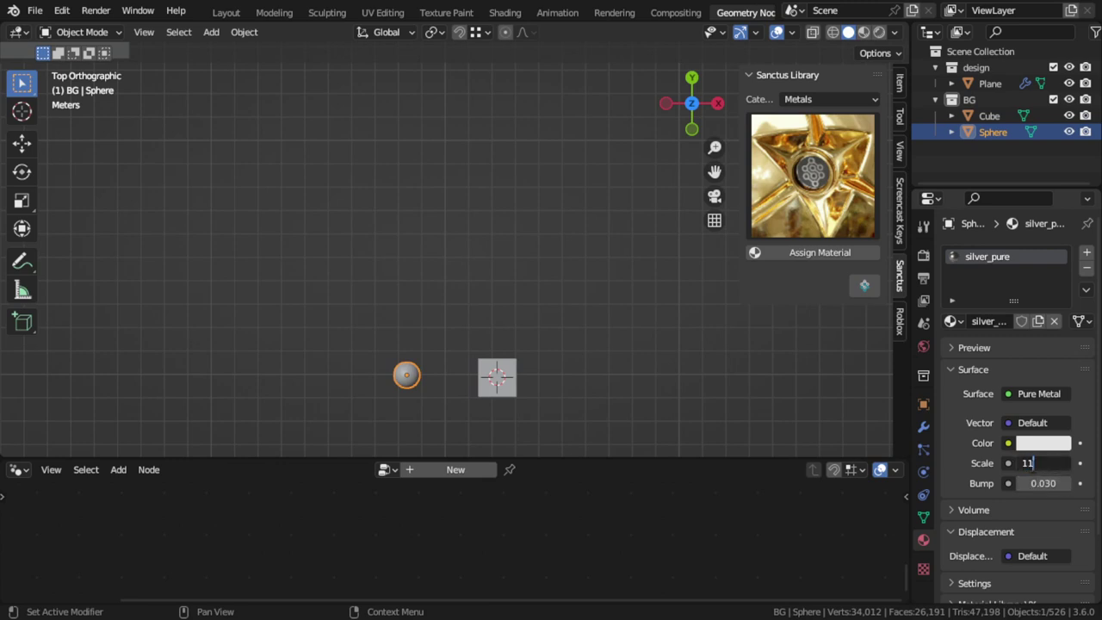
key("Return")
Check the material colour, deselect the sphere, and pan across the scene.
left_click(1042, 442)
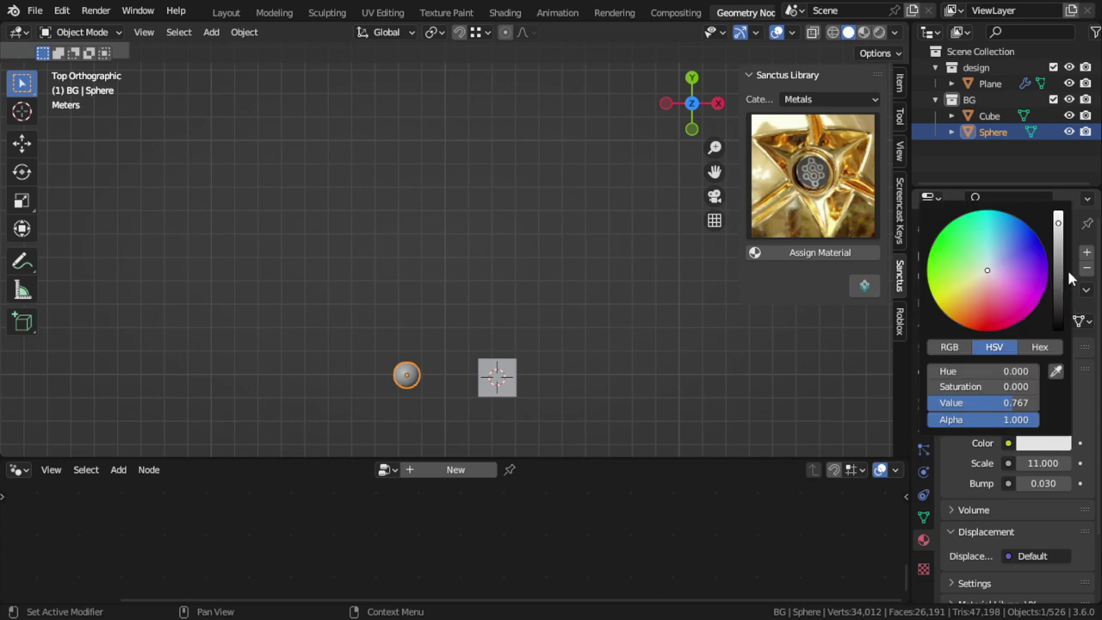
left_click(562, 334)
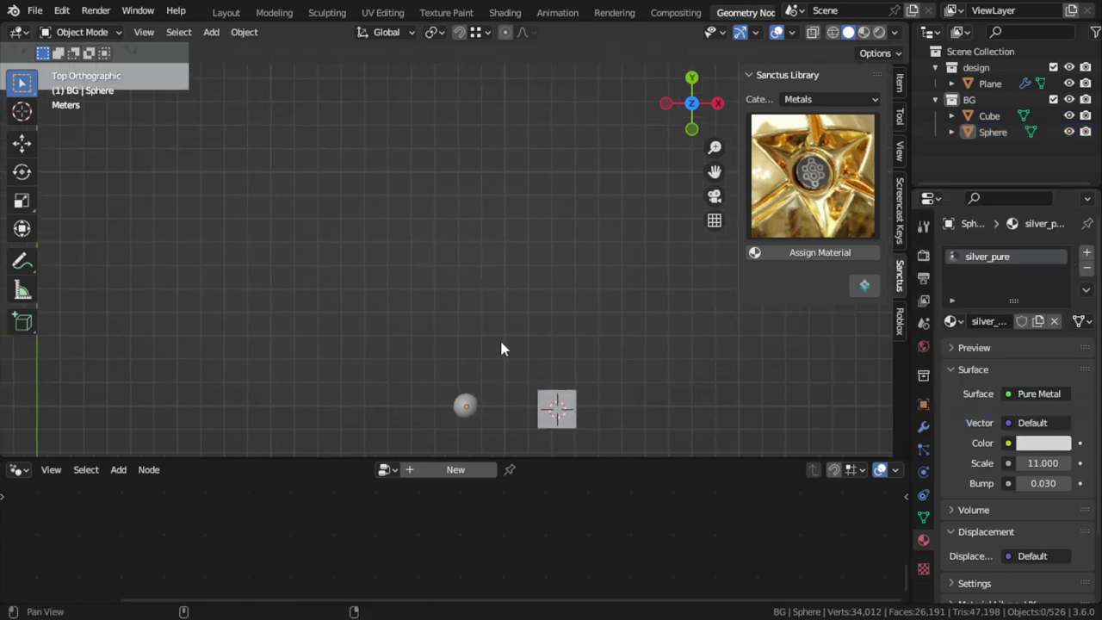
middle_click_drag(441, 306, 500, 338, "shift")
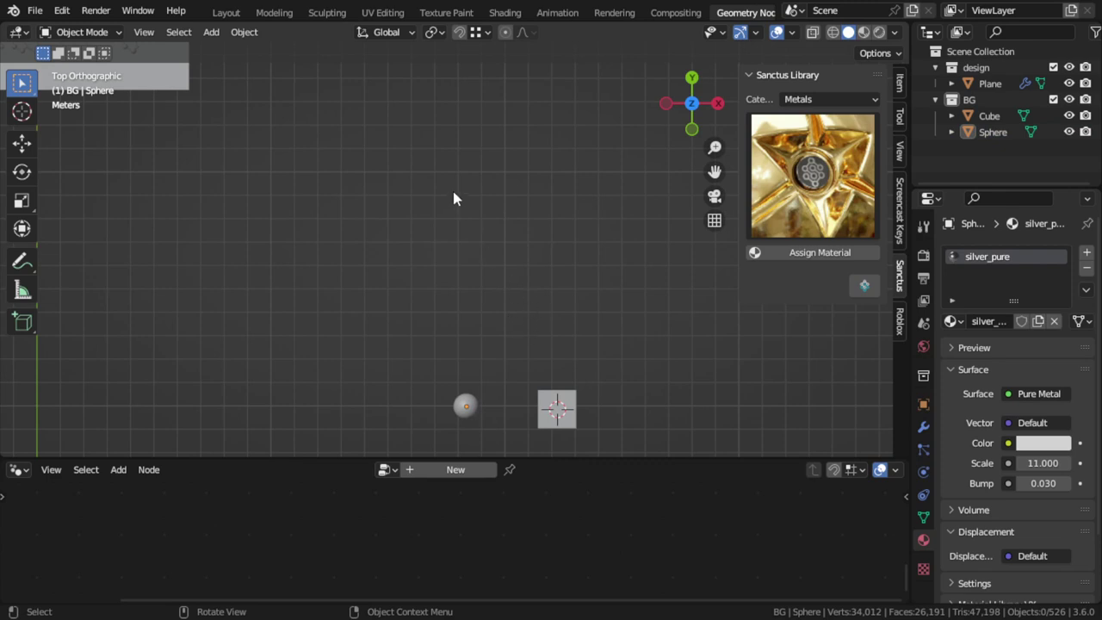
middle_click_drag(453, 198, 435, 243, "shift")
left_click(816, 189)
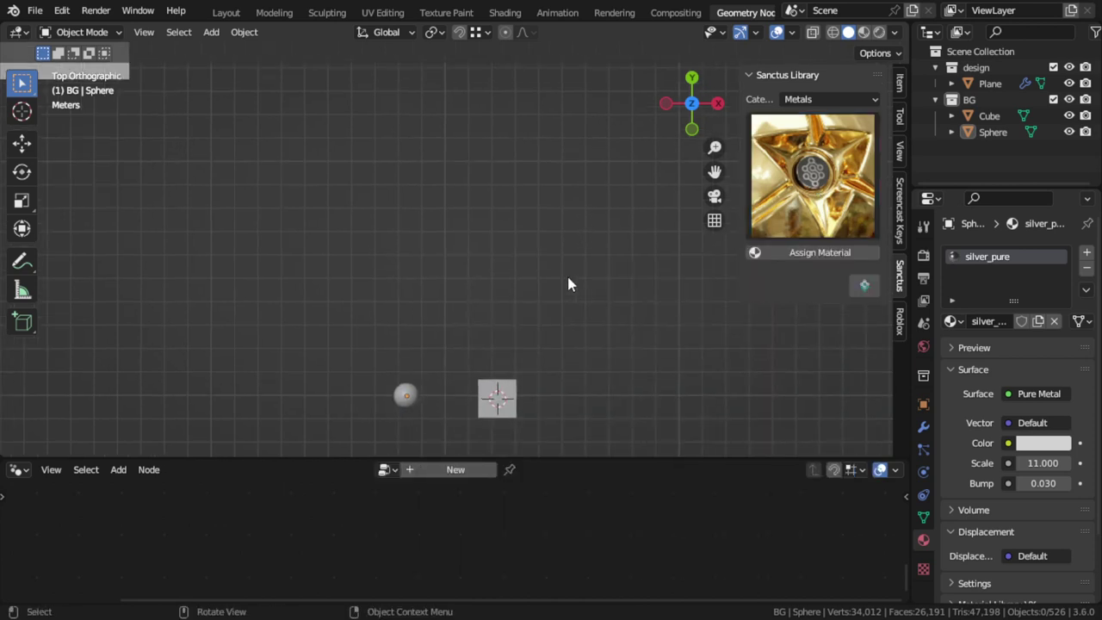
Hide the side panel, select the pattern plane and assign it gold_polished.
key("n")
scroll(512, 250, "down", 3)
middle_click_drag(457, 249, 396, 259, "shift")
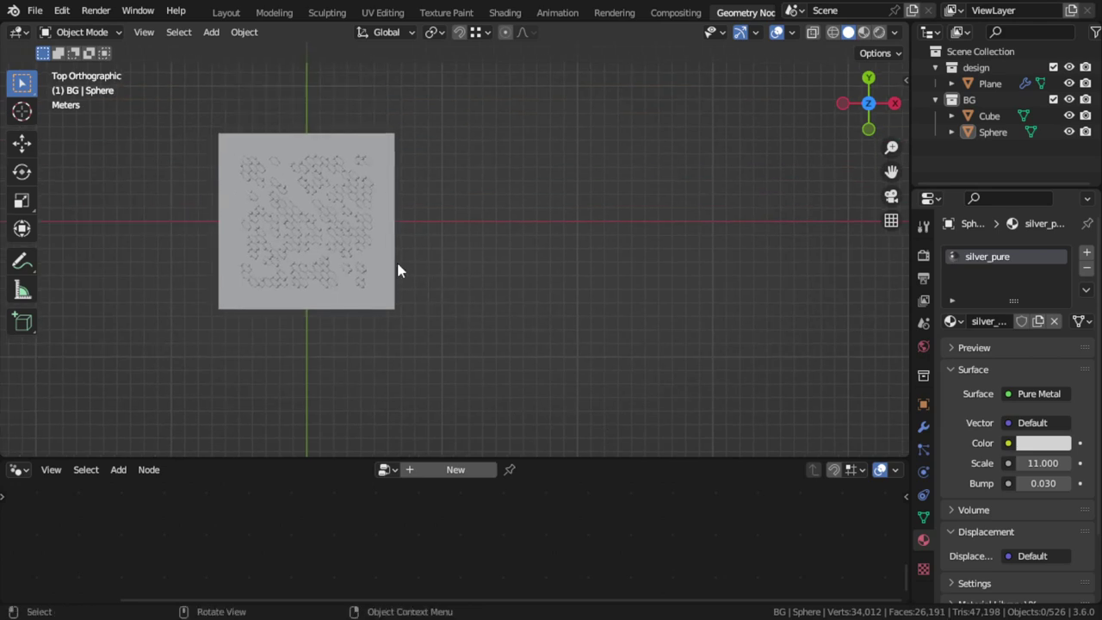
scroll(272, 235, "up", 3)
left_click(272, 234)
left_click(950, 320)
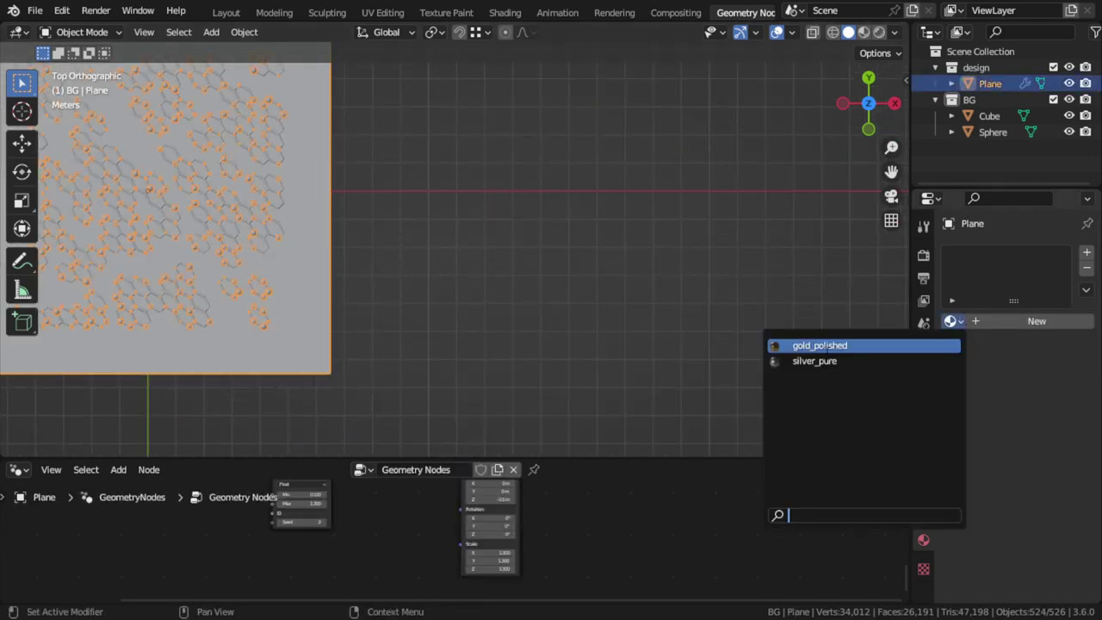
left_click(825, 345)
Add a second material slot holding silver_pure, and make room for the node editor.
left_click(1086, 252)
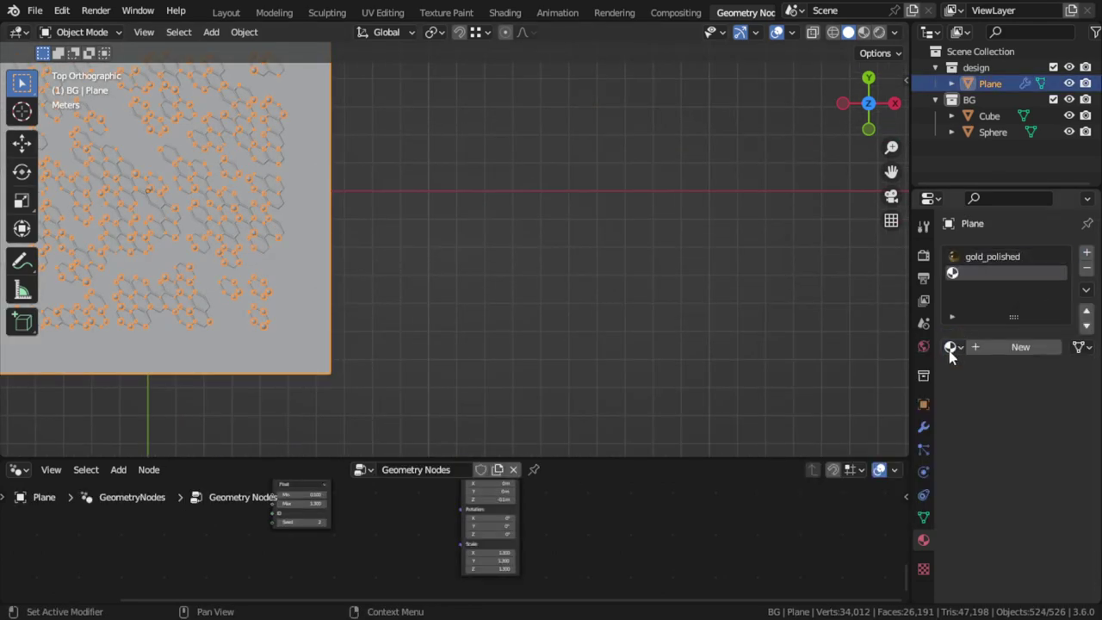
left_click(950, 347)
key("Down")
key("Return")
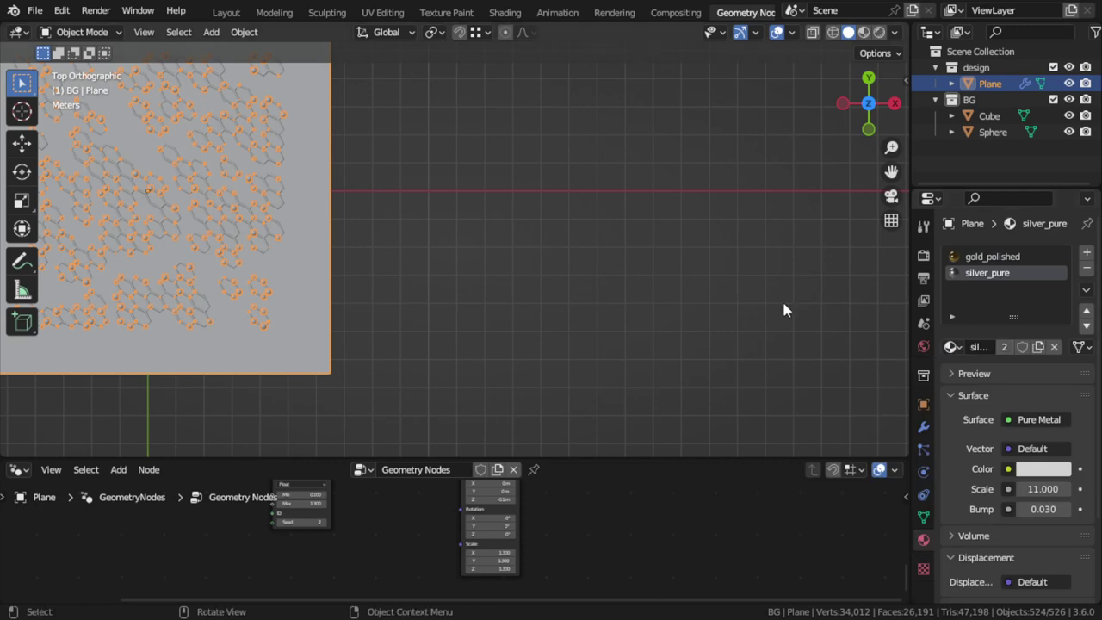
mouse_move(782, 299)
middle_mouse_down("shift")
mouse_move(517, 366)
mouse_move(530, 189)
middle_mouse_up("shift")
scroll(516, 365, "up", 3)
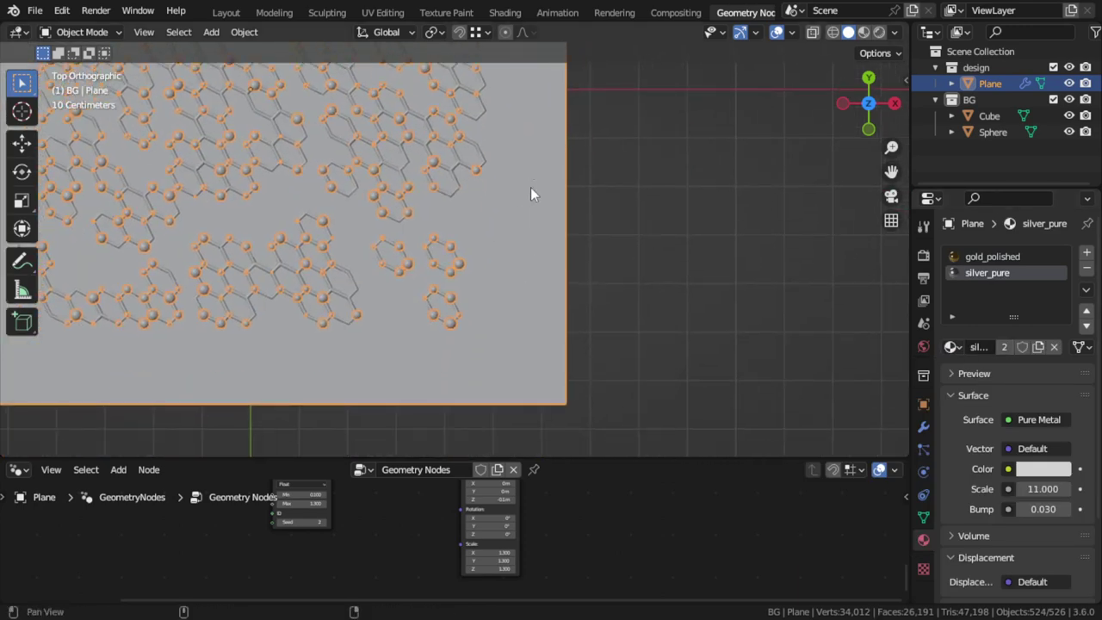
left_click_drag(455, 457, 455, 217)
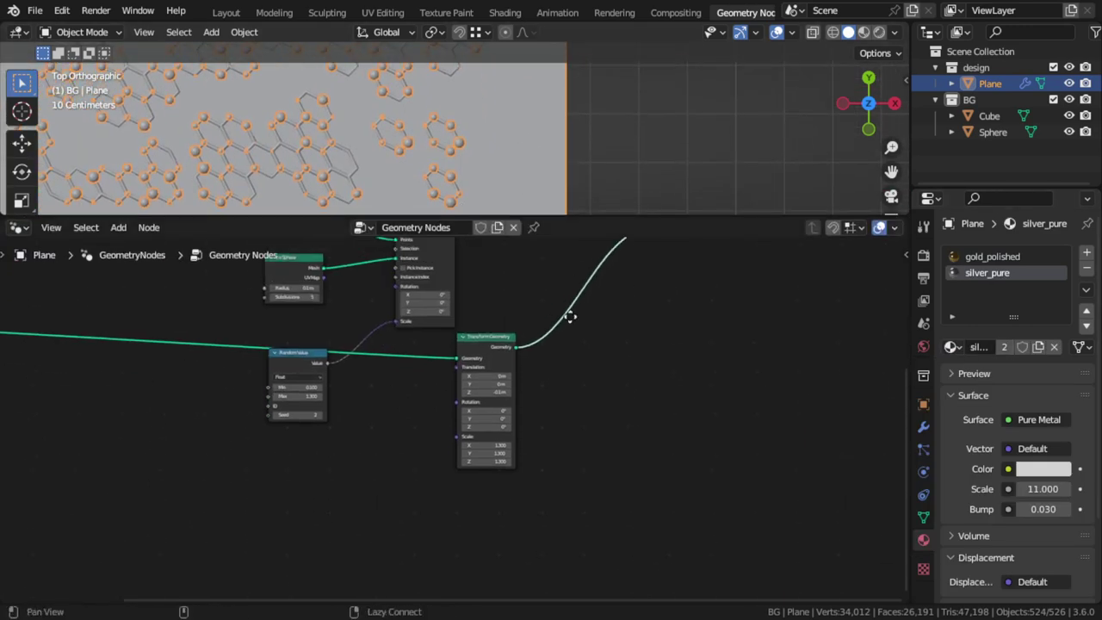
Insert a Set Material node after Curve to Mesh.
middle_click_drag(571, 315, 560, 379)
scroll(522, 365, "up", 2)
left_click_drag(799, 311, 851, 426)
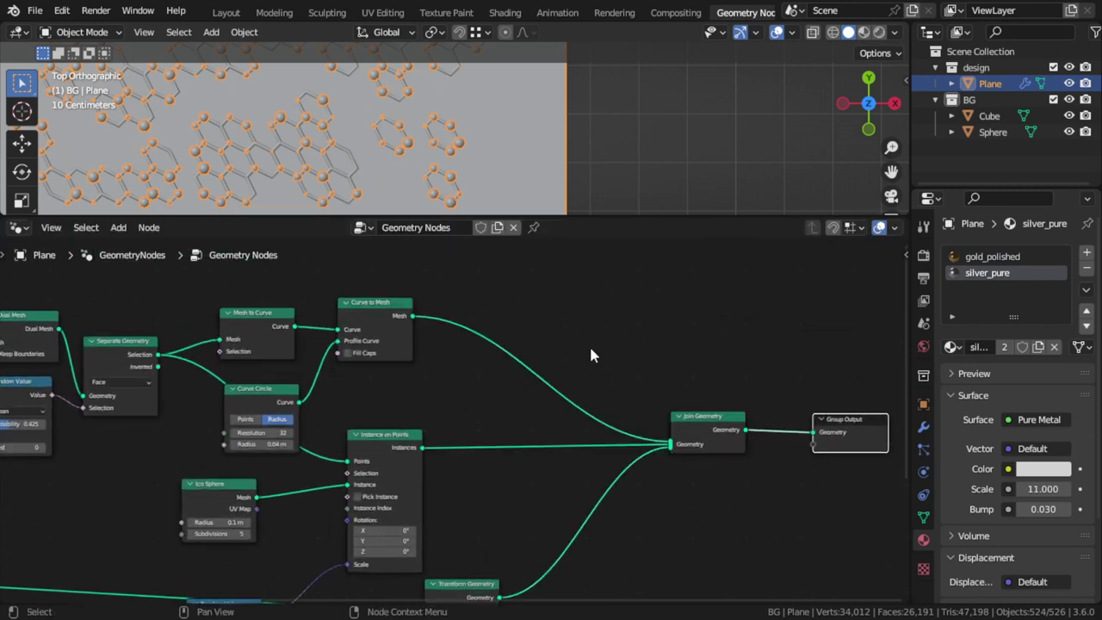
key("shift+a")
left_click(505, 191)
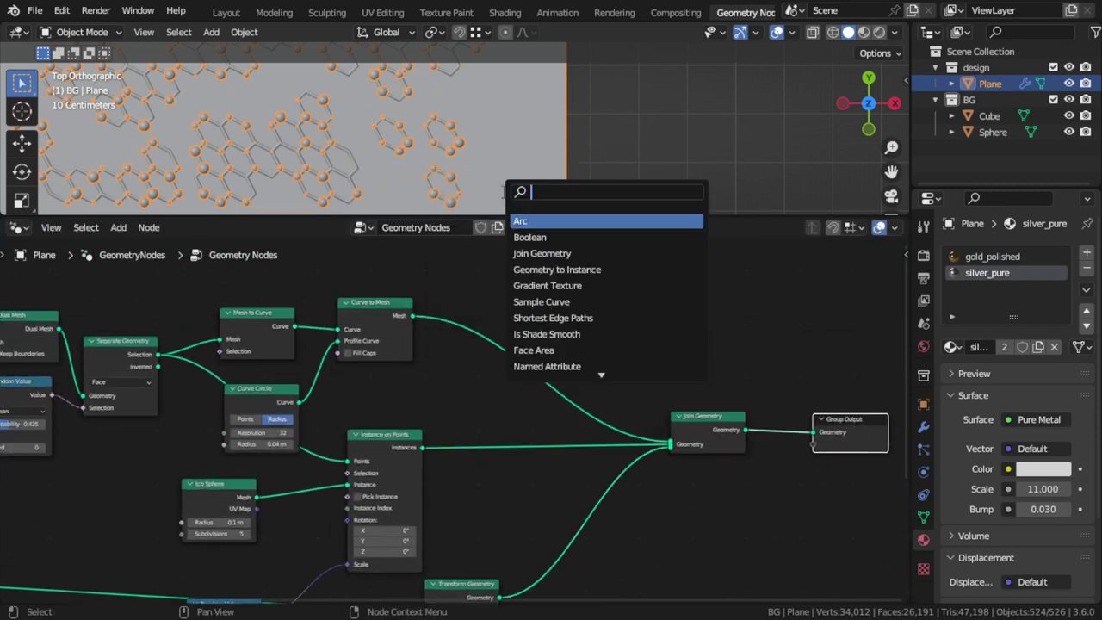
type("set")
left_click(539, 237)
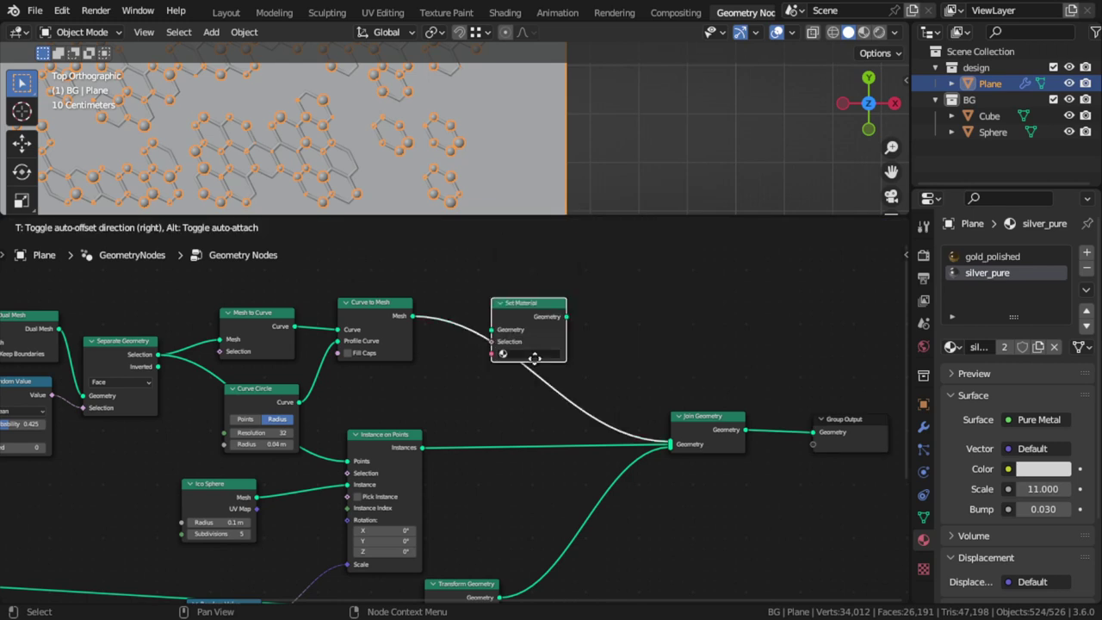
left_click(524, 378)
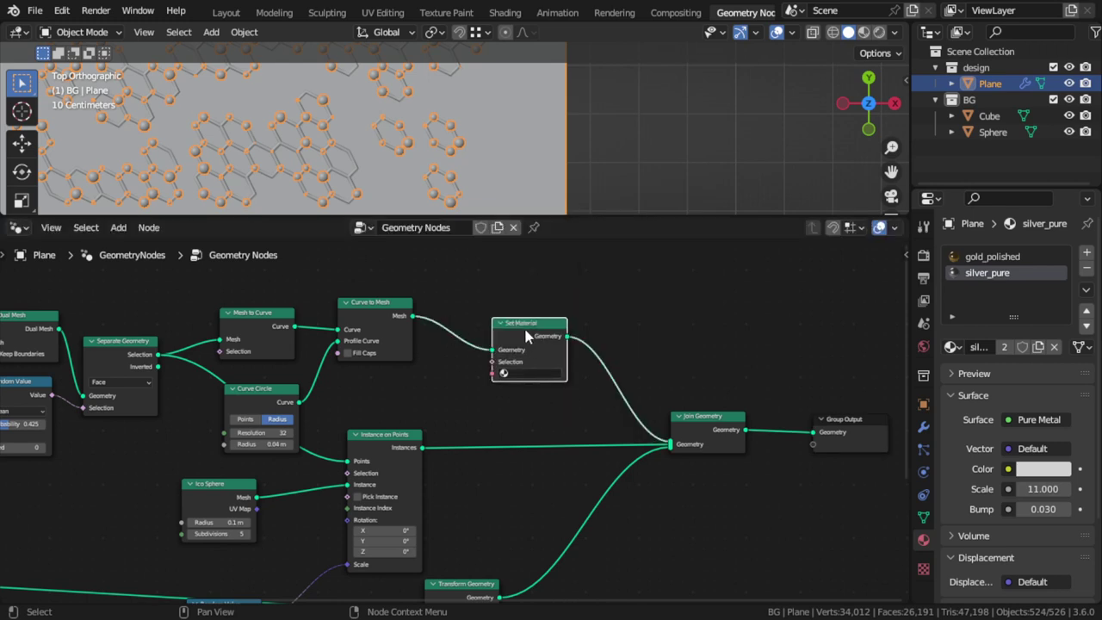
Duplicate Set Material after Transform Geometry and give it silver_pure.
key("shift+d")
left_click(571, 517)
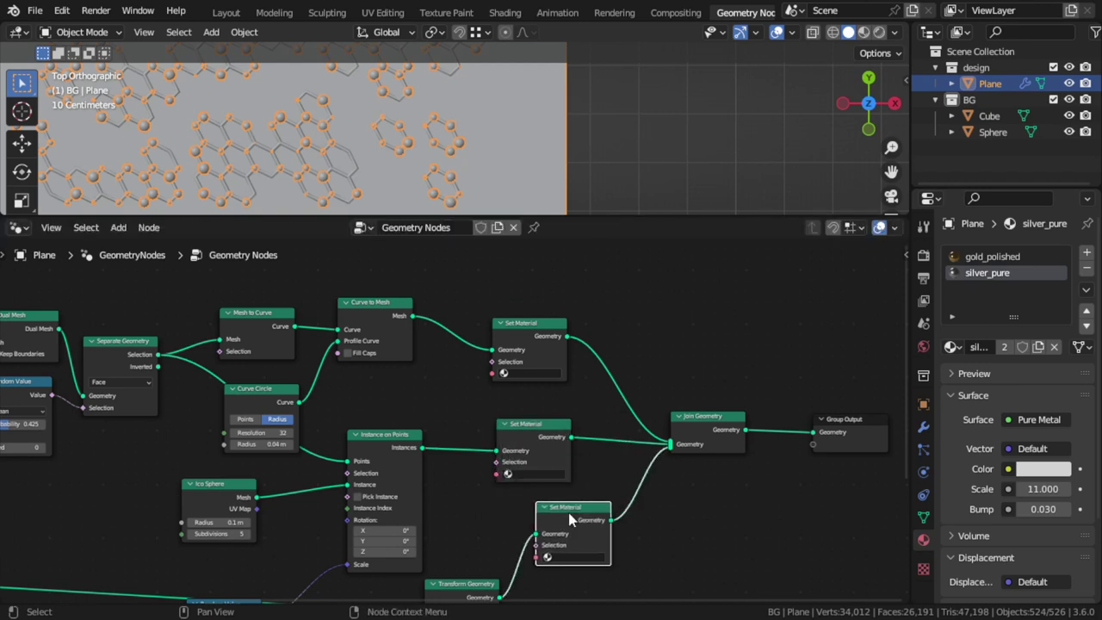
scroll(528, 500, "down", 3, "shift")
left_click(551, 473)
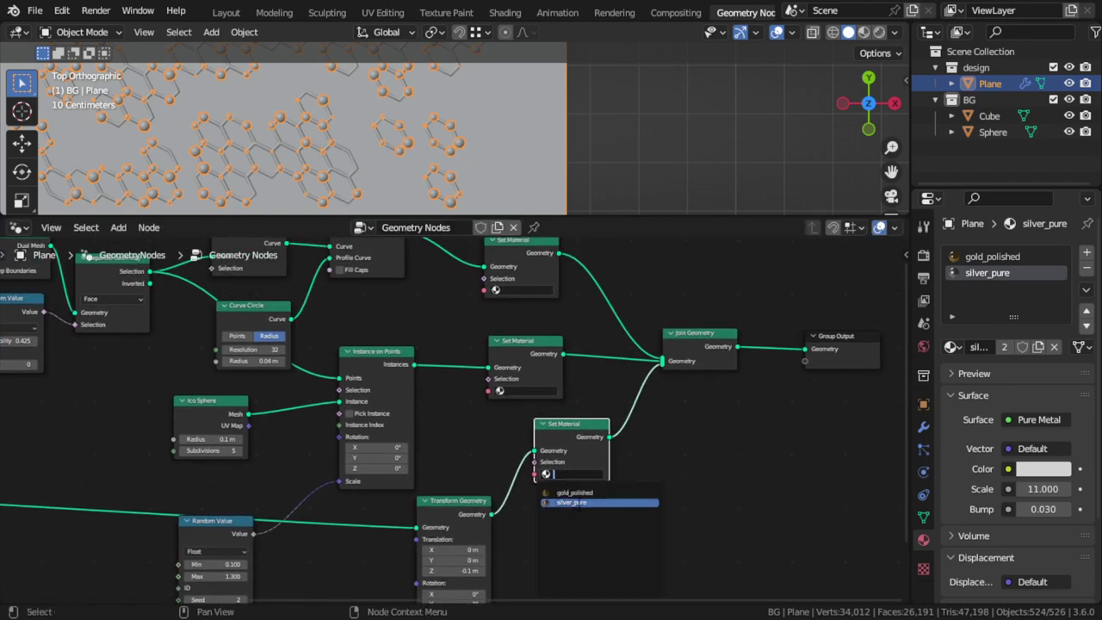
left_click(578, 503)
Set the sphere-instance node to gold_polished and the tube-mesh node to silver_pure.
scroll(582, 441, "up", 2)
scroll(582, 442, "up", 2, "shift")
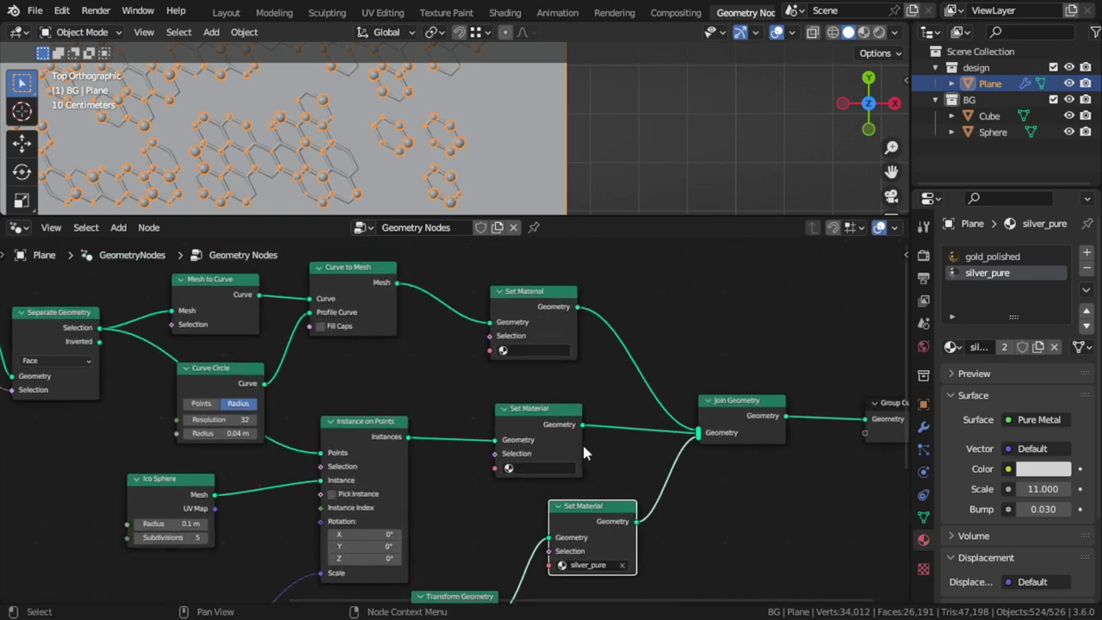
left_click(534, 467)
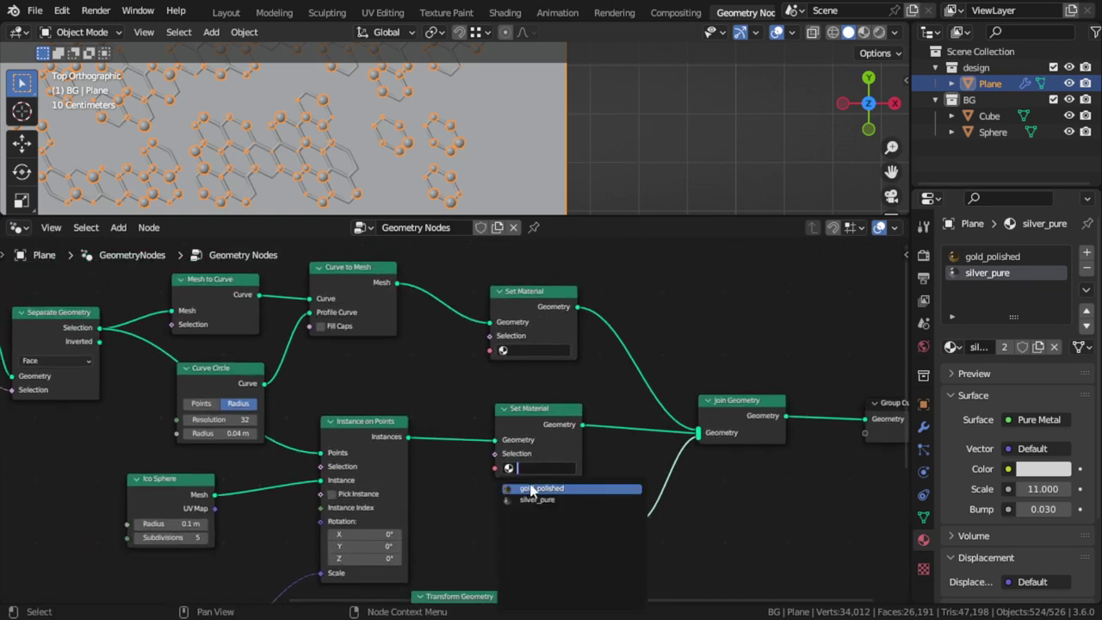
left_click(533, 490)
left_click(530, 351)
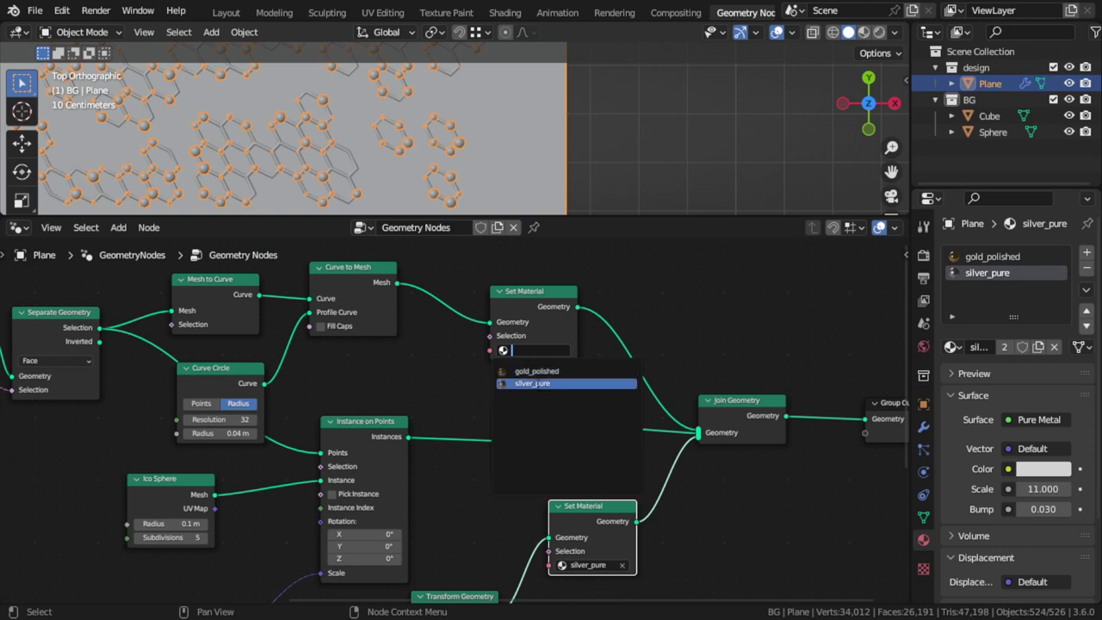
left_click(532, 383)
left_click(480, 173)
left_click(877, 33)
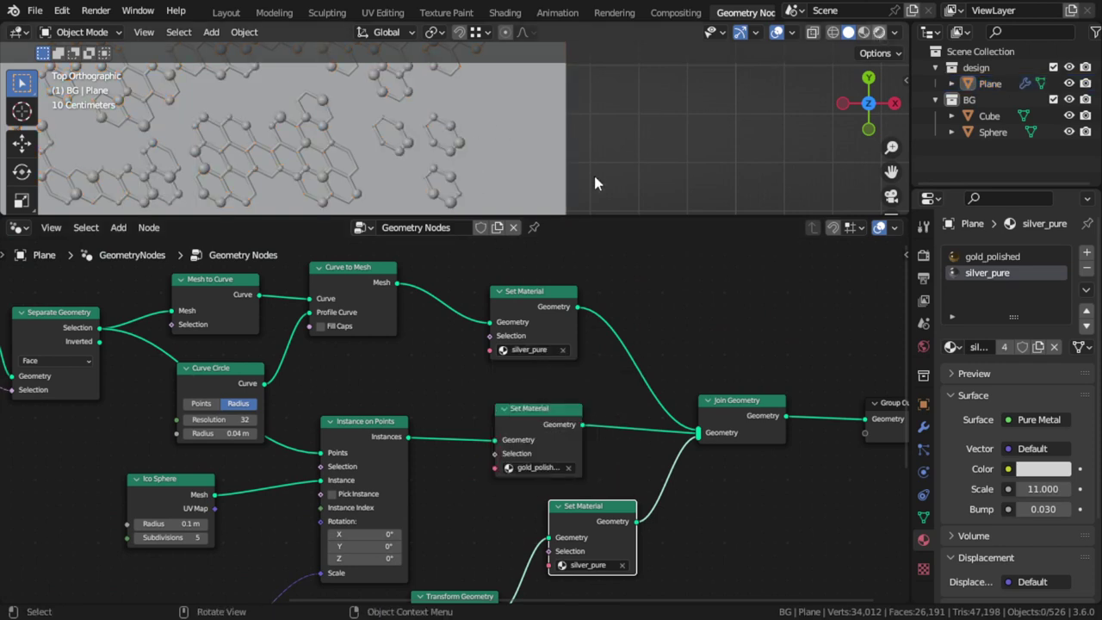
Maximize the 3D view and preview the pattern lit by a built-in HDRI in perspective.
key("ctrl+space")
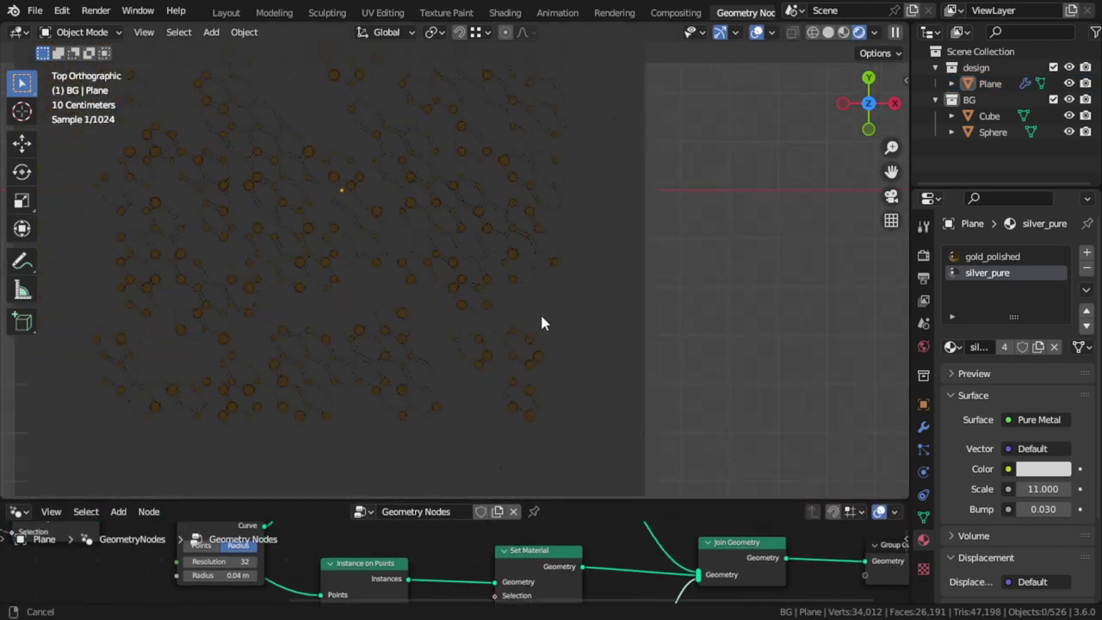
left_click(875, 32)
left_click(813, 129)
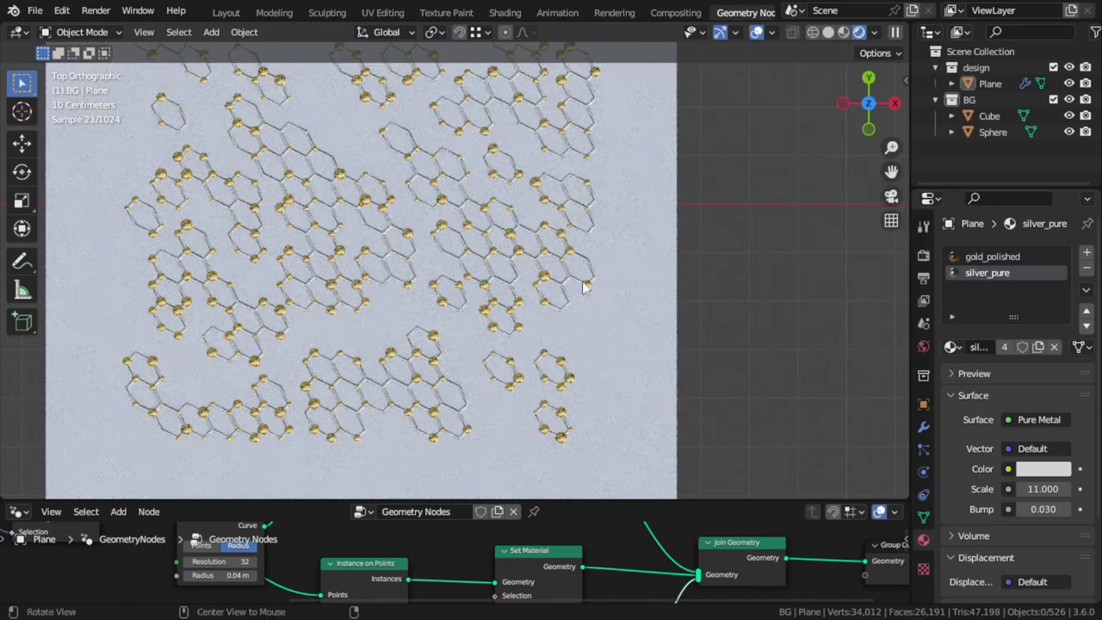
mouse_move(583, 285)
middle_mouse_down()
mouse_move(544, 264)
mouse_move(593, 284)
middle_mouse_up()
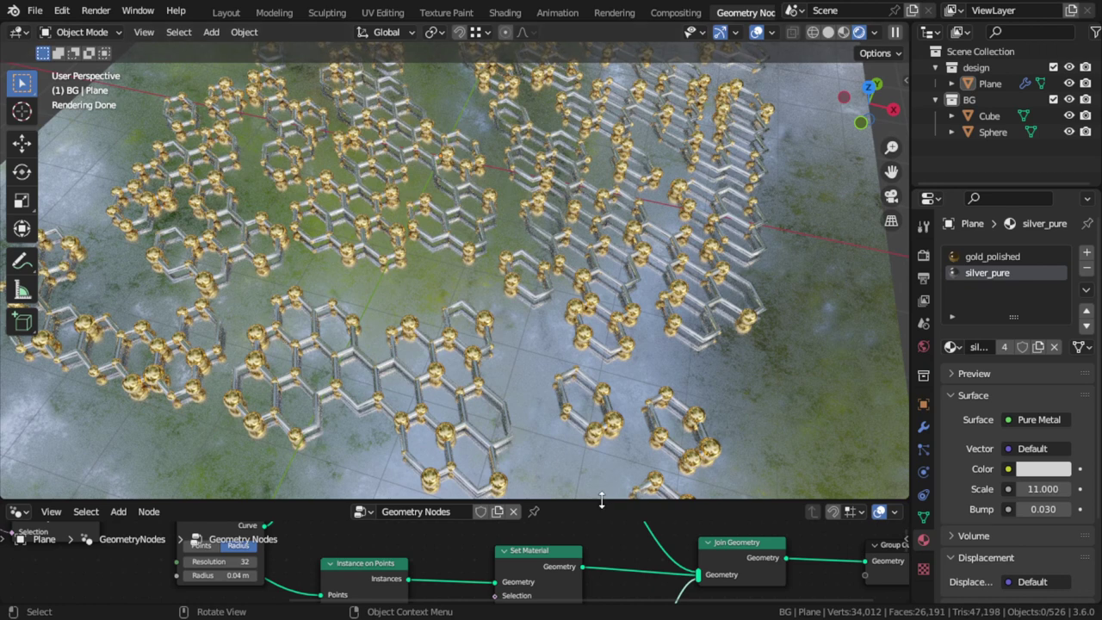
Restore the node editor and select the gold_polished material slot.
left_click_drag(601, 501, 601, 182)
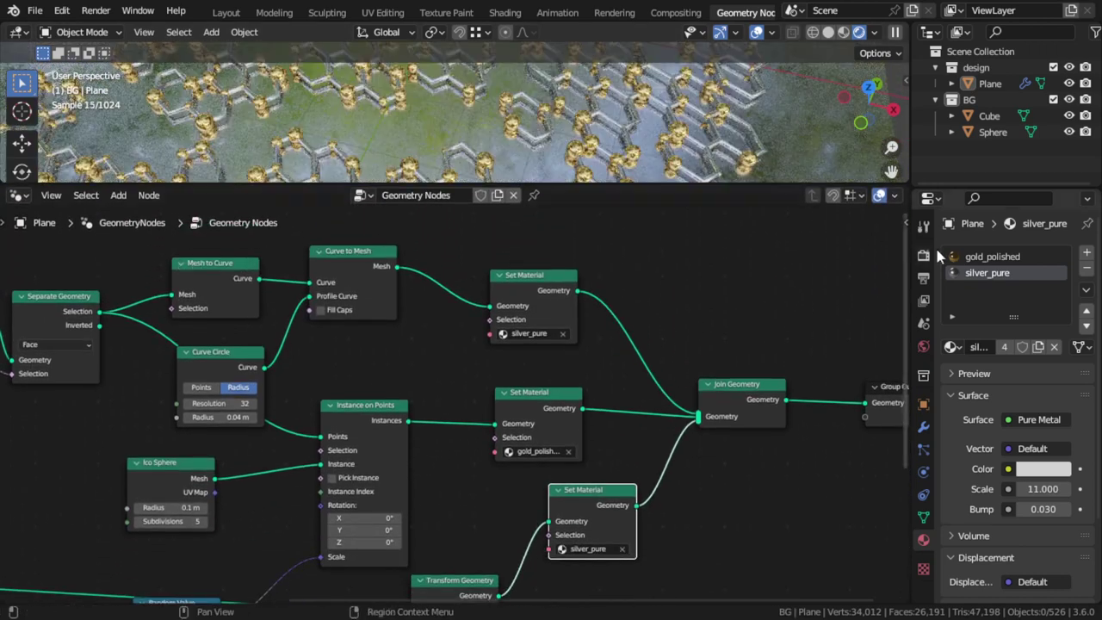
left_click(981, 256)
middle_click_drag(577, 284, 561, 315)
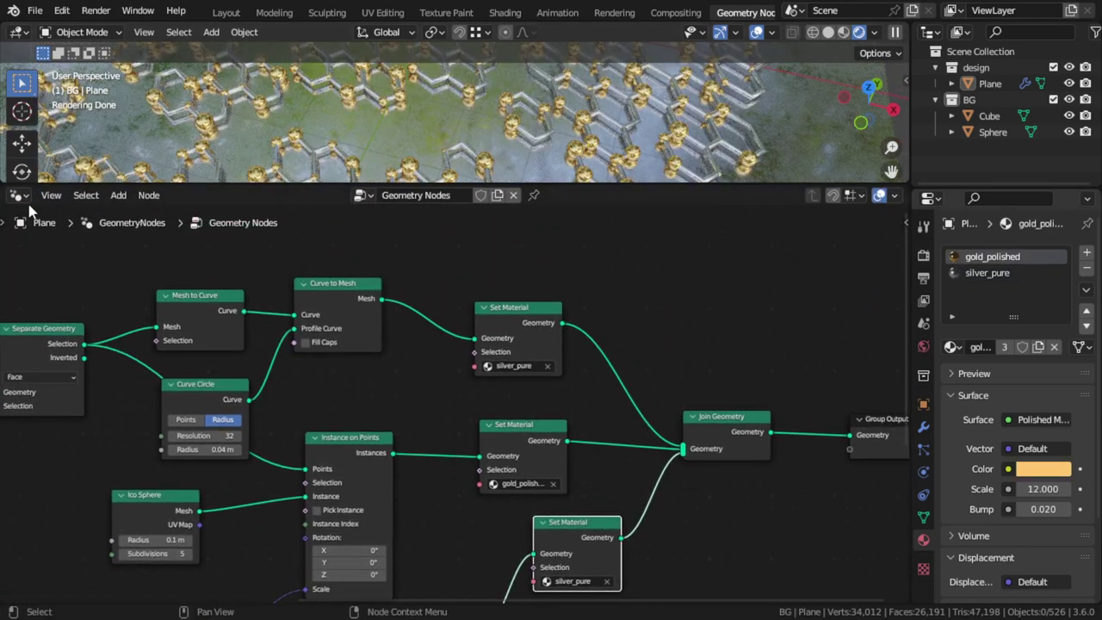
Switch the editor to the Shader Editor and frame the Polished Metal node.
left_click(18, 195)
left_click(60, 332)
middle_click_drag(121, 342, 331, 389)
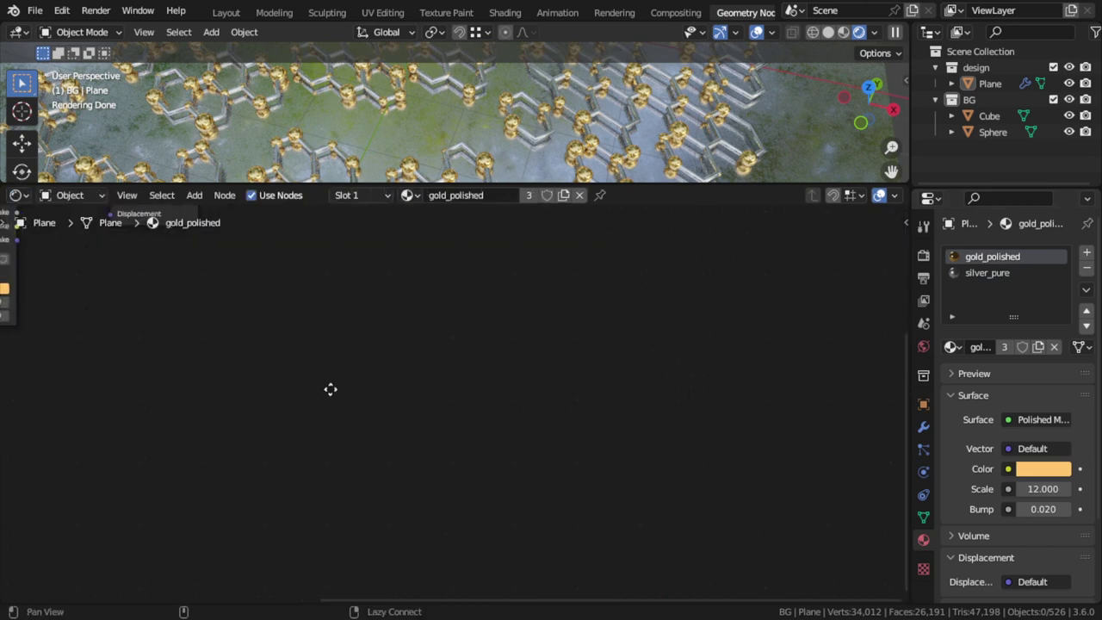
key("Home")
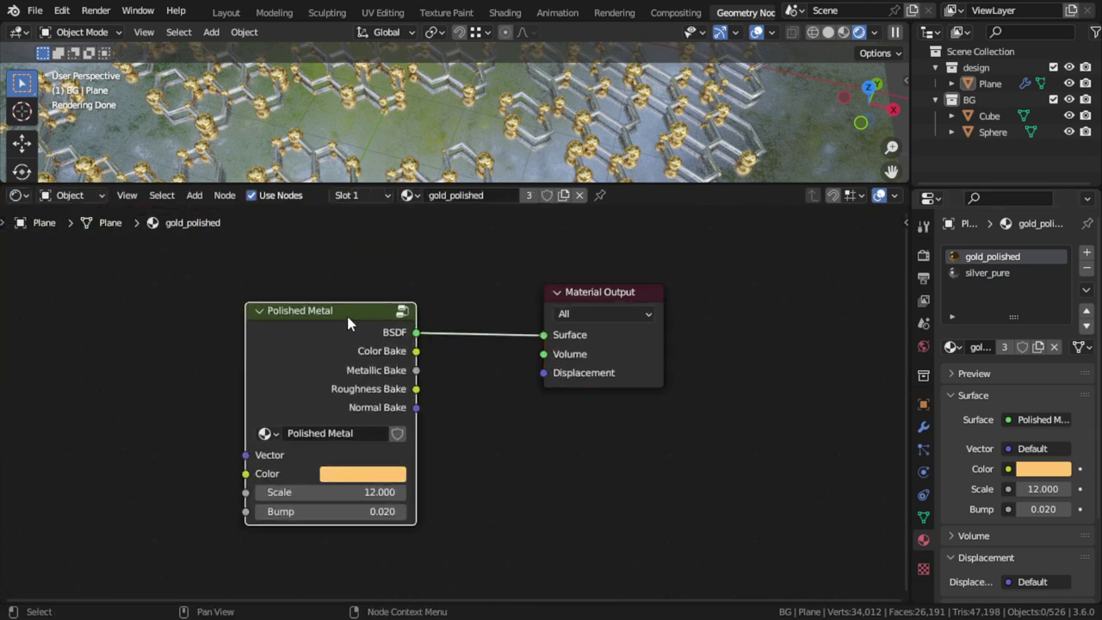
left_click_drag(348, 322, 186, 262)
Insert a Mix Shader between Polished Metal and the Material Output.
key("shift+a")
left_click(331, 310)
type("m")
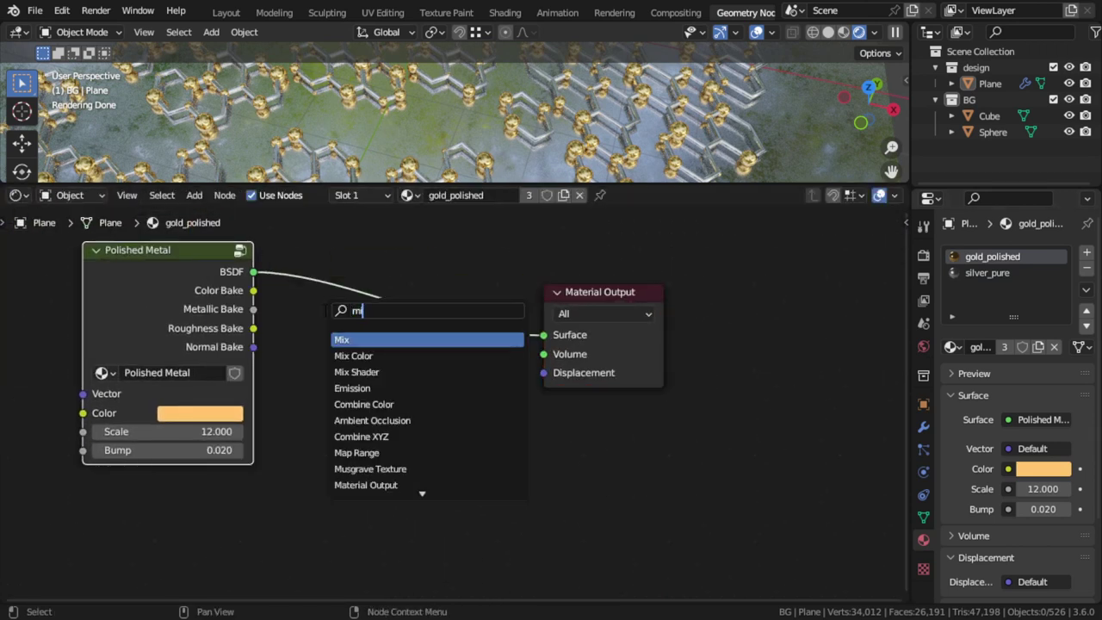
type("ix")
key("Down")
key("Down")
key("Return")
left_click(364, 381)
middle_click_drag(364, 381, 412, 351)
Add an Emission node of strength 11 into the Mix Shader's second input.
key("shift+a")
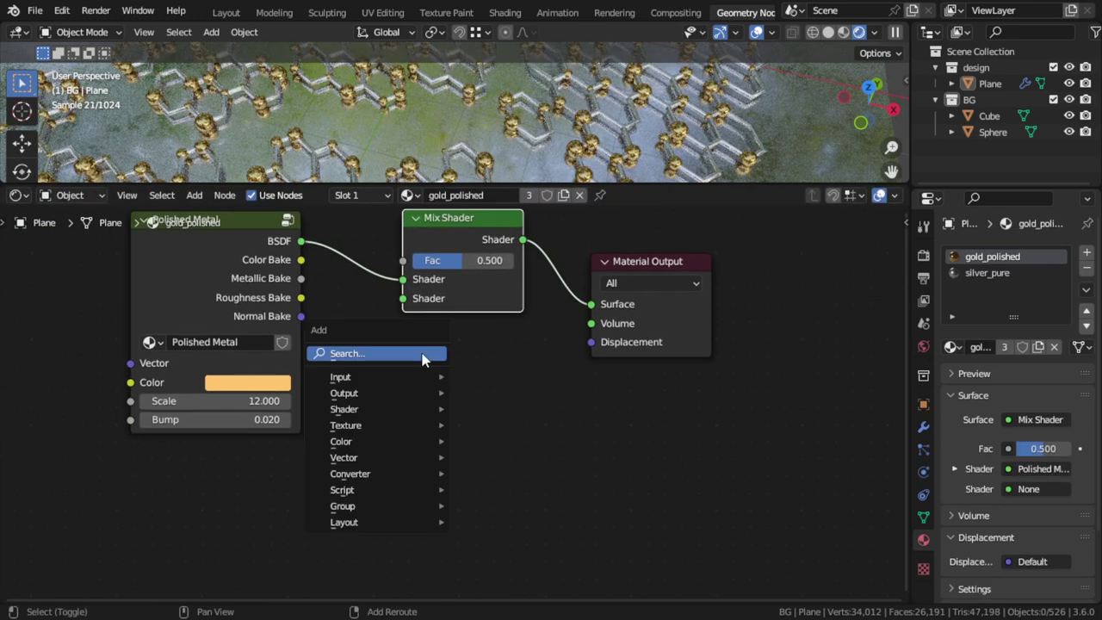
left_click(422, 354)
type("emi")
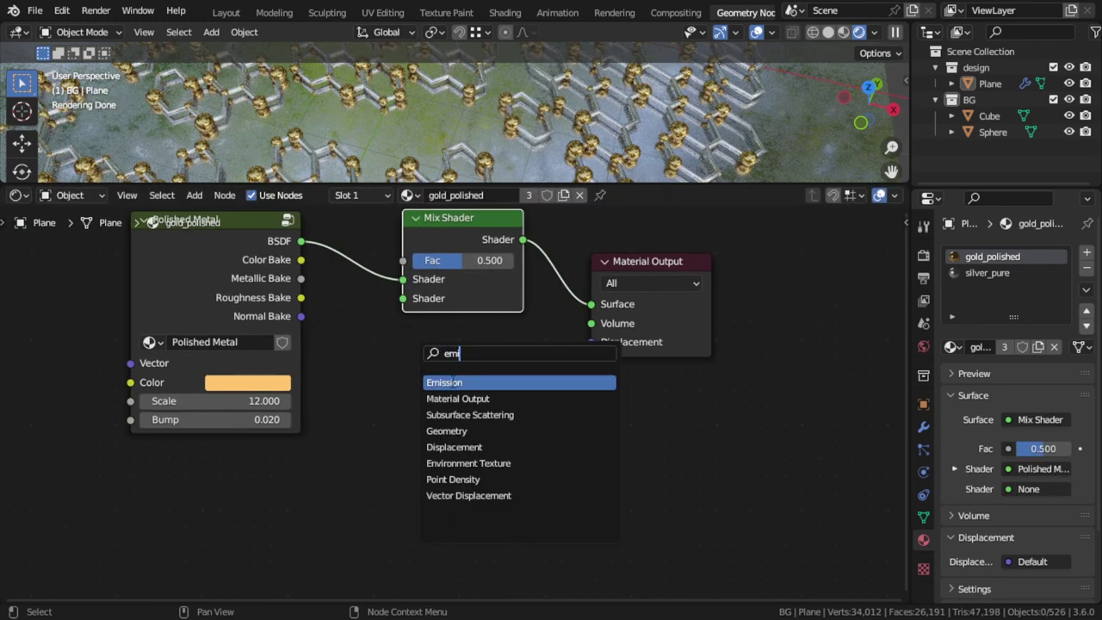
key("Return")
left_click(272, 490)
left_click_drag(277, 489, 403, 298)
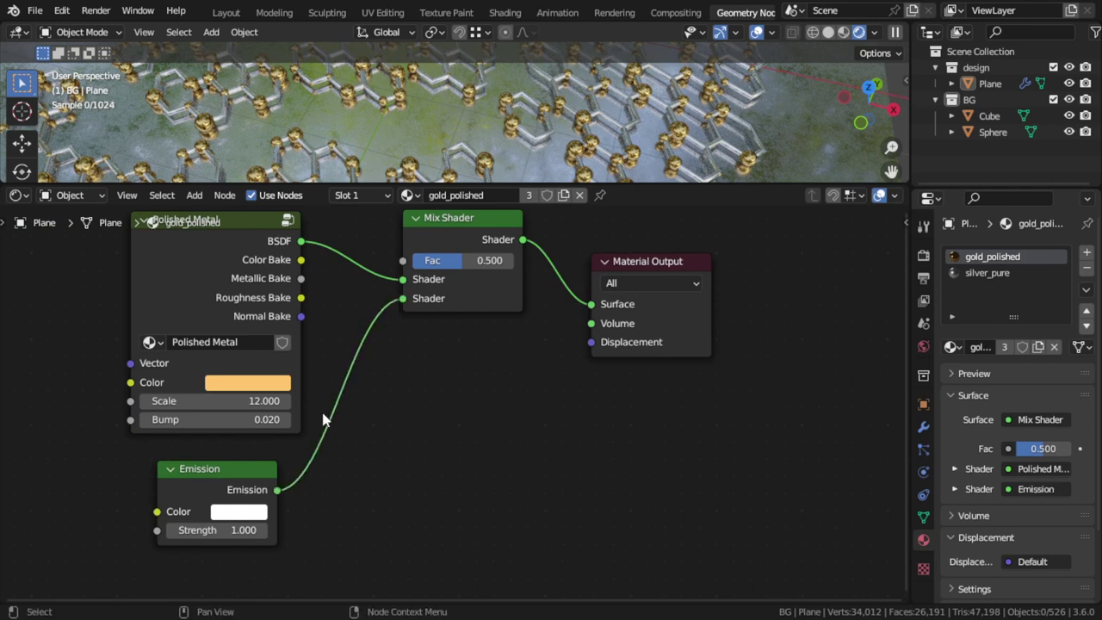
left_click(241, 530)
type("11")
key("Return")
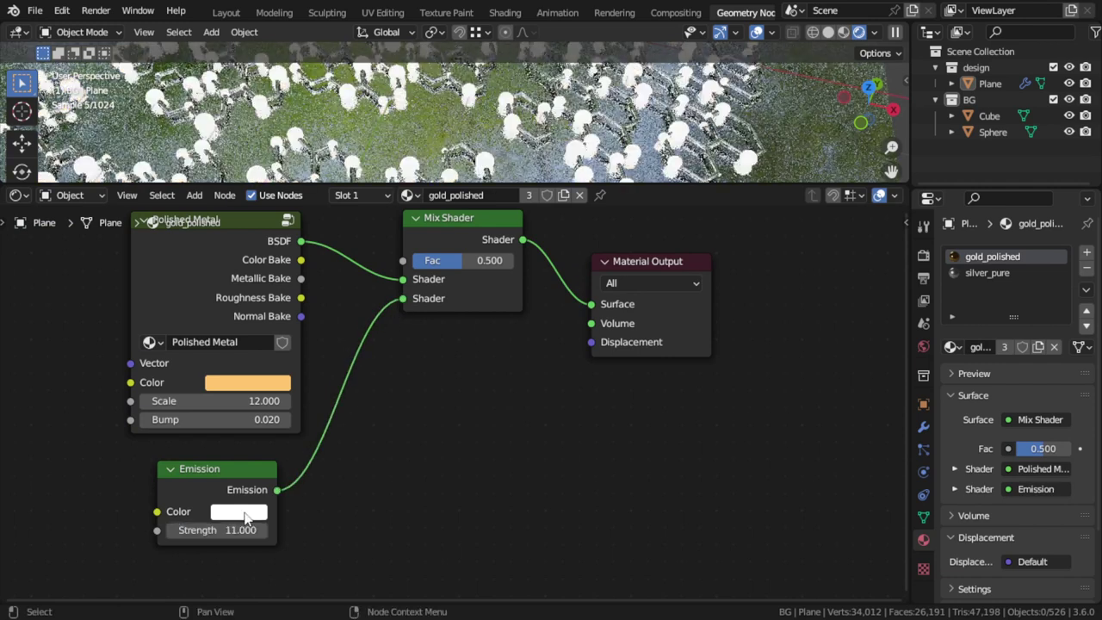
Make the Emission colour orange.
left_click(238, 512)
left_click(341, 324)
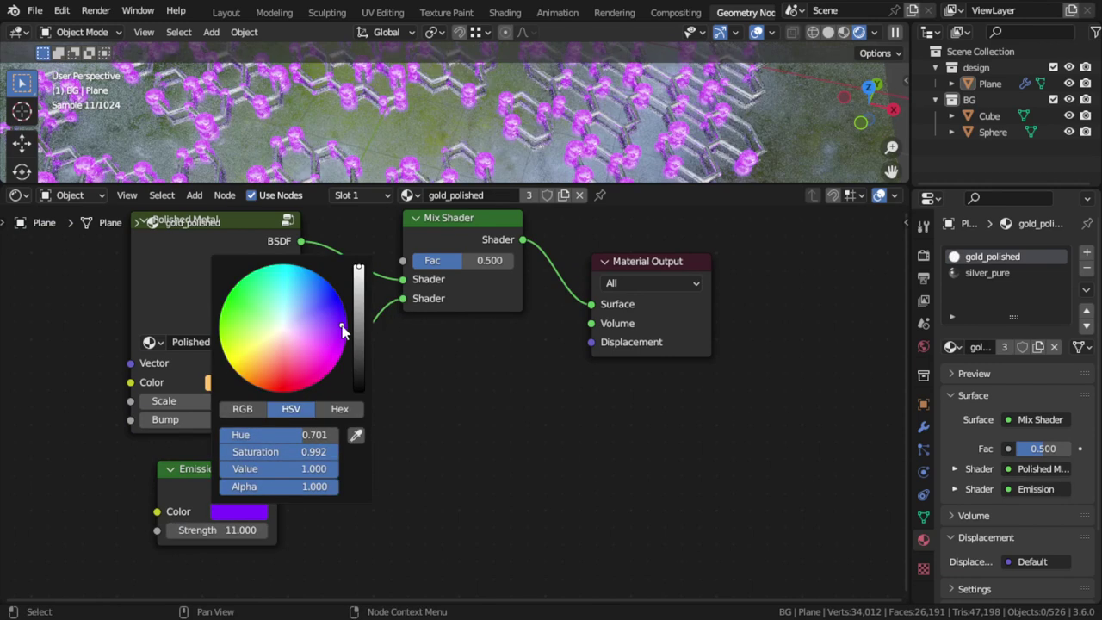
mouse_move(335, 330)
left_mouse_down()
mouse_move(340, 303)
mouse_move(322, 292)
mouse_move(261, 379)
left_mouse_up()
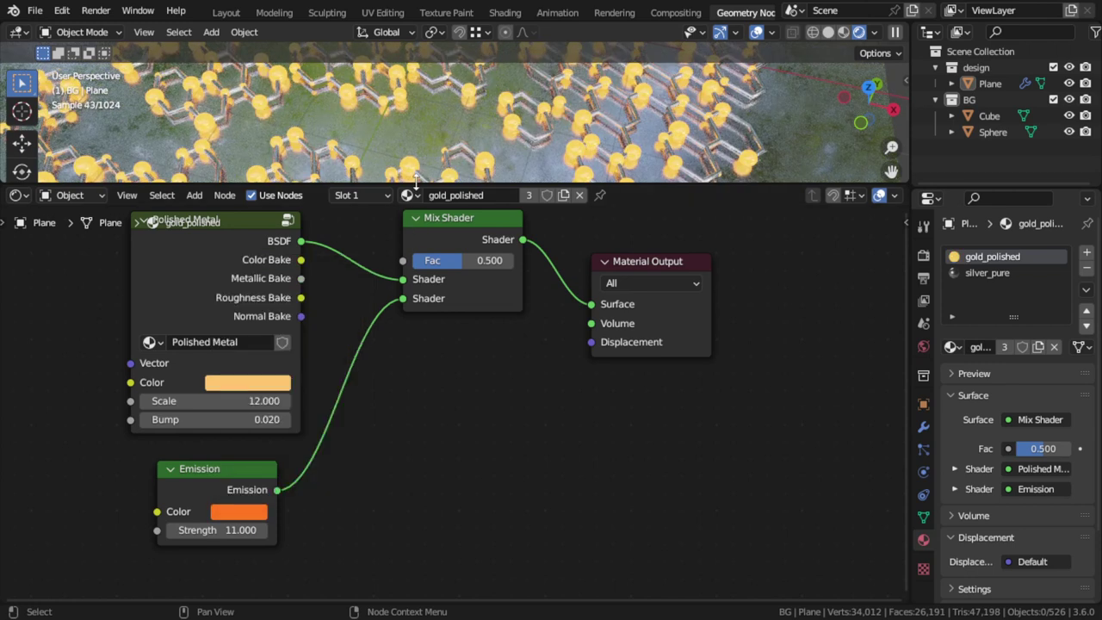
middle_click_drag(416, 181, 348, 354)
key("shift+a")
Add Noise Texture and Color Ramp, linking Noise Fac to the ramp and ramp to Mix Fac.
left_click(349, 330)
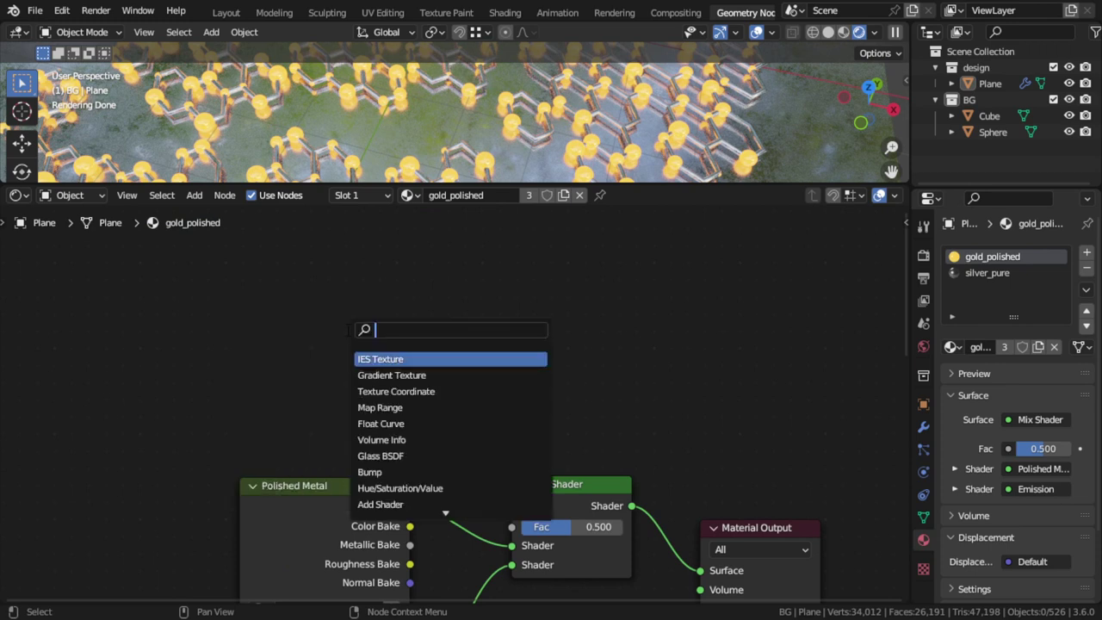
type("noi")
key("Return")
left_click(244, 304)
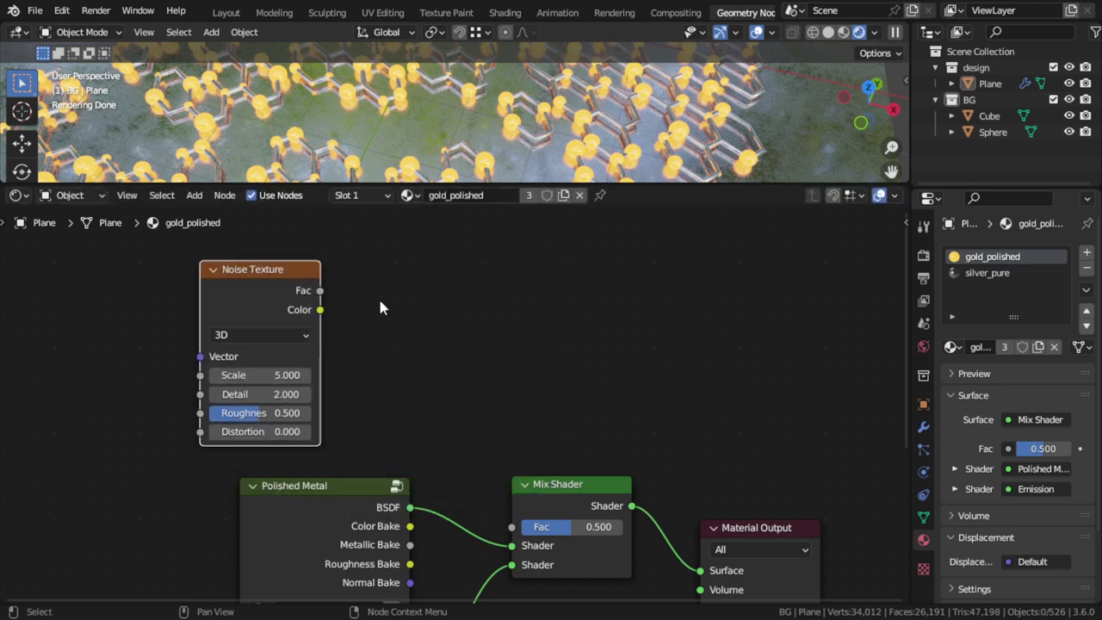
key("shift+a")
left_click(381, 308)
type("colo")
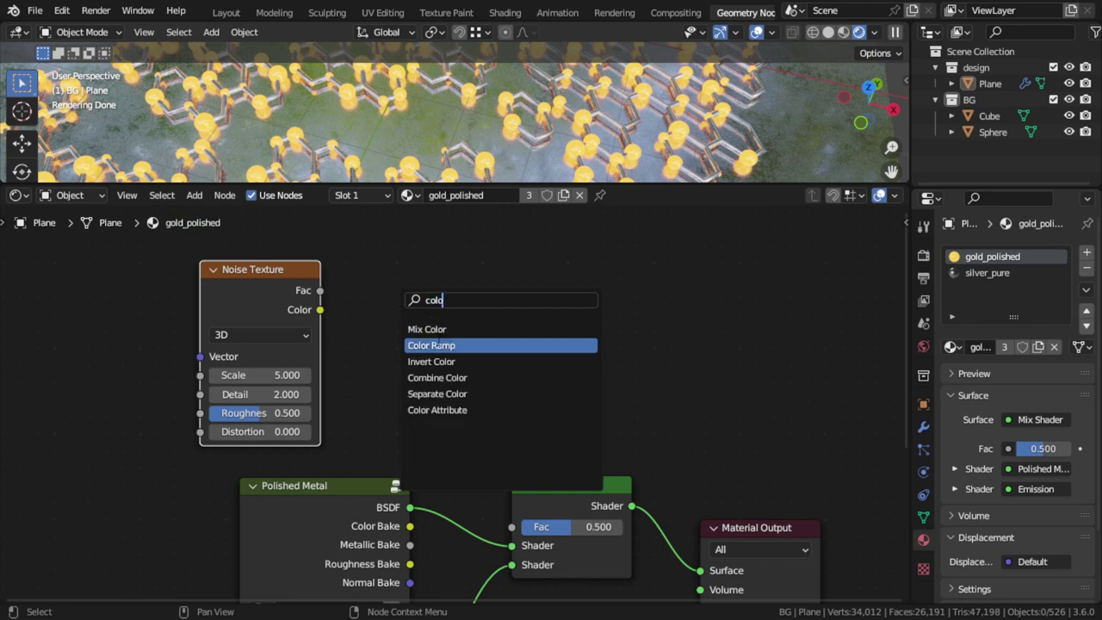
left_click(430, 345)
left_click(348, 303)
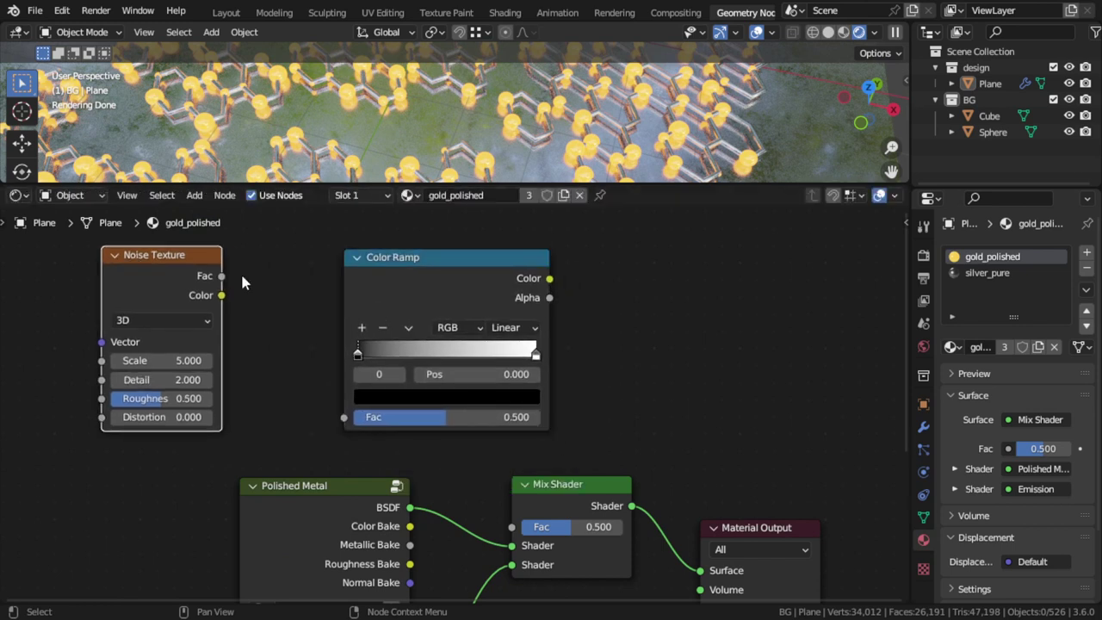
left_click_drag(405, 256, 312, 256)
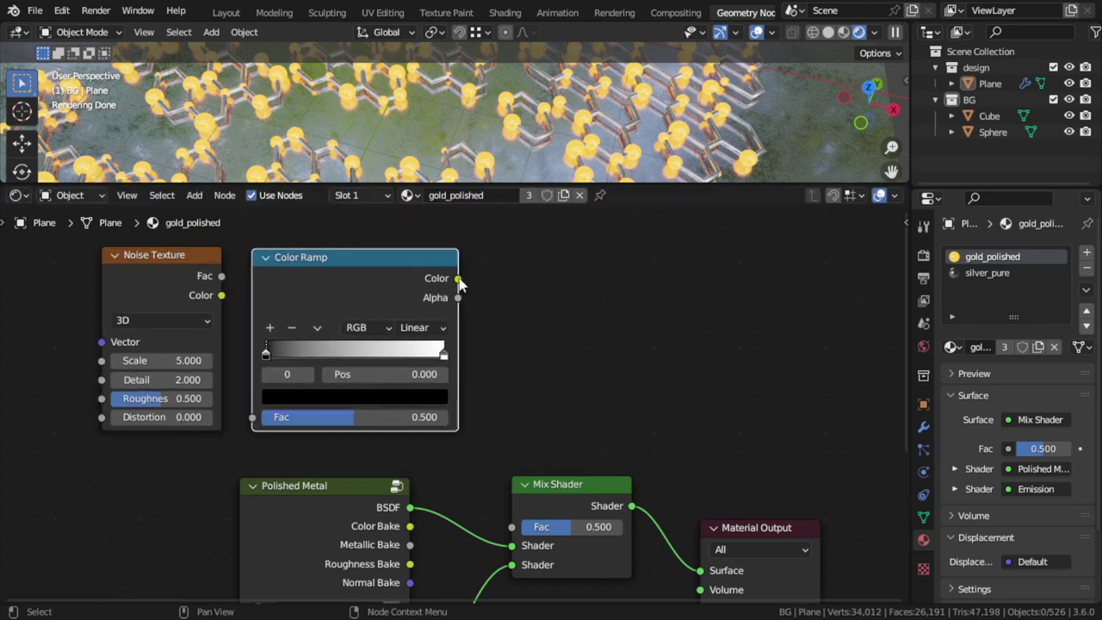
left_click_drag(458, 279, 512, 527)
left_click_drag(221, 275, 256, 360)
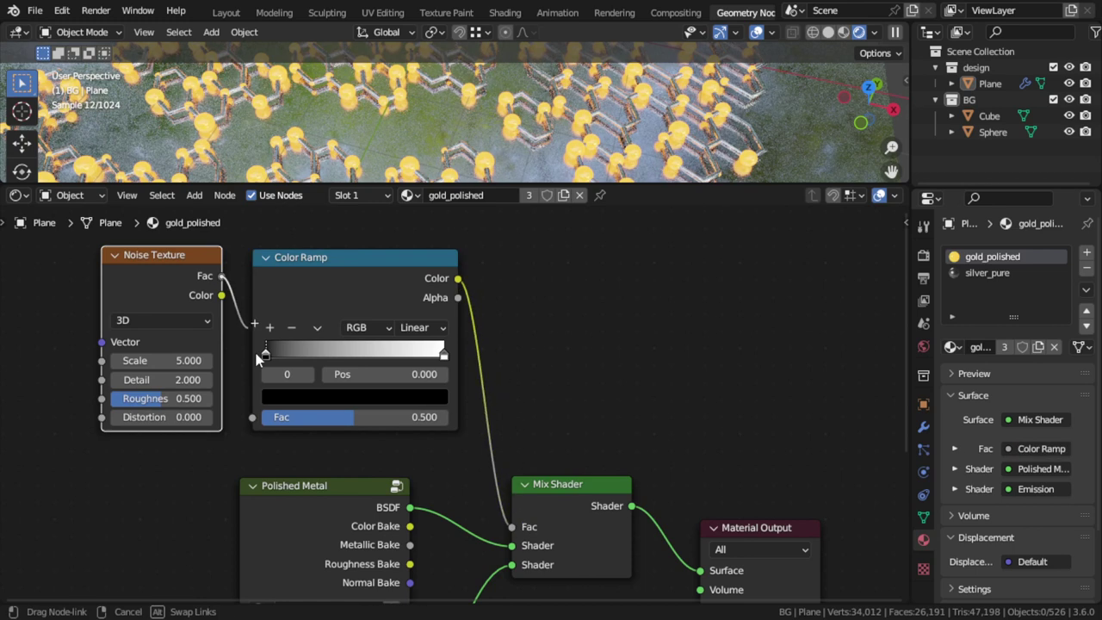
Add an Object Info node feeding Random into the Noise Texture Vector.
left_click_drag(258, 424, 259, 421)
middle_click_drag(36, 327, 278, 372)
key("shift+a")
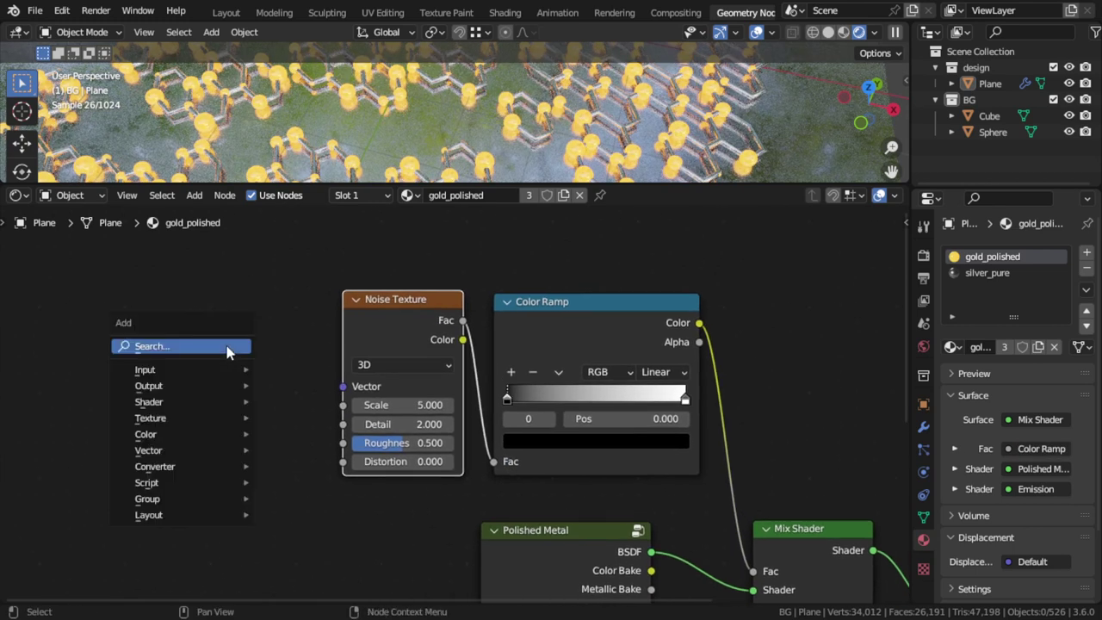
left_click(227, 348)
type("o")
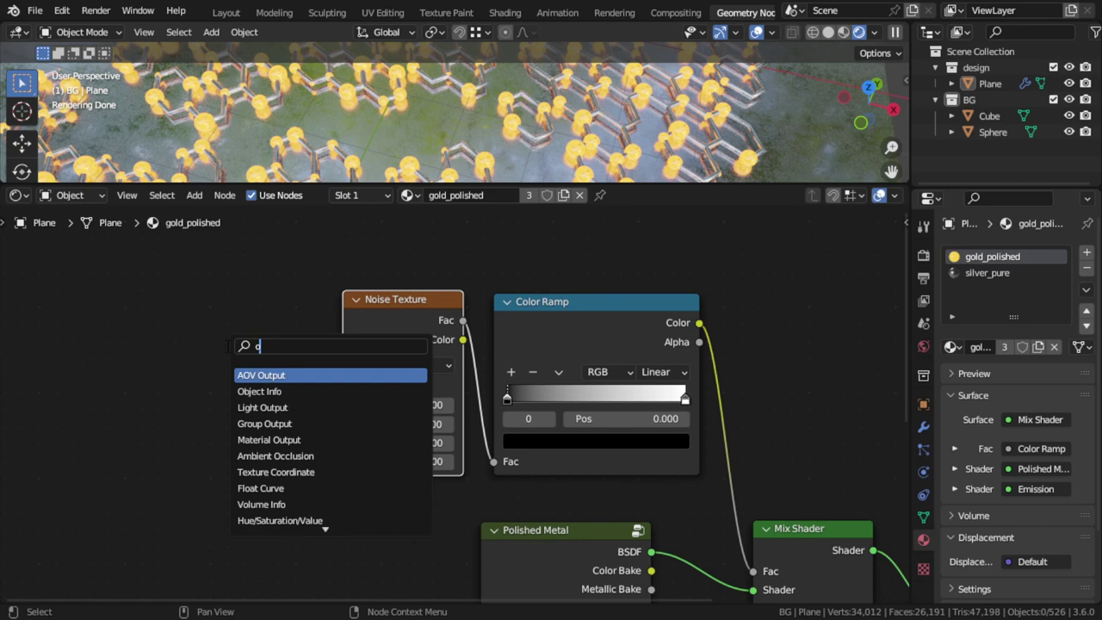
type("b")
key("Return")
left_click(161, 344)
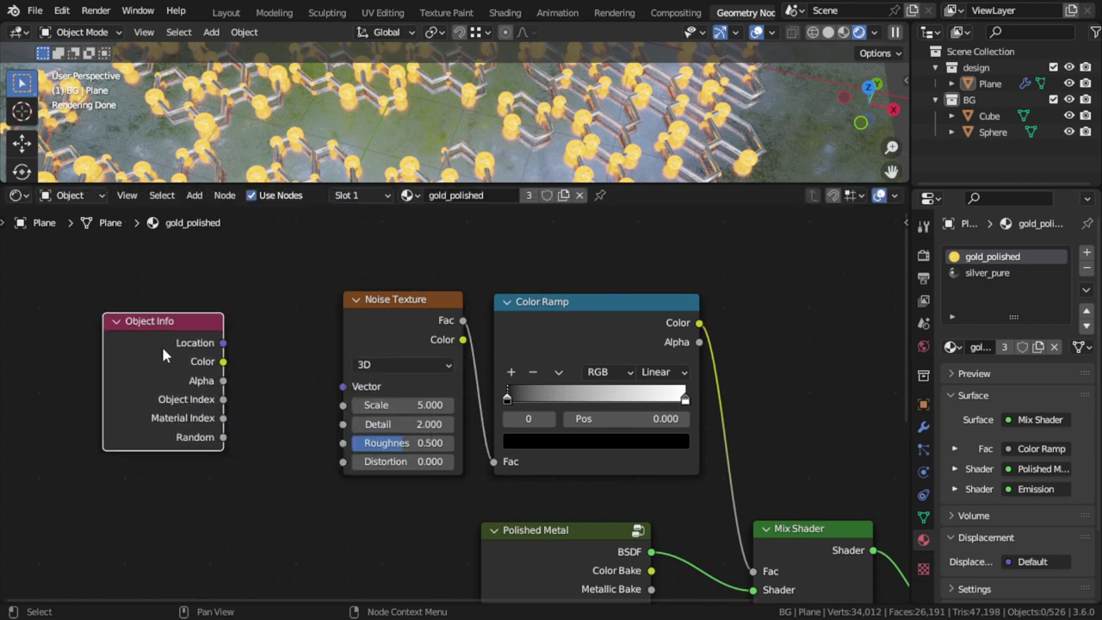
mouse_move(224, 439)
left_mouse_down()
mouse_move(335, 418)
mouse_move(340, 392)
left_mouse_up()
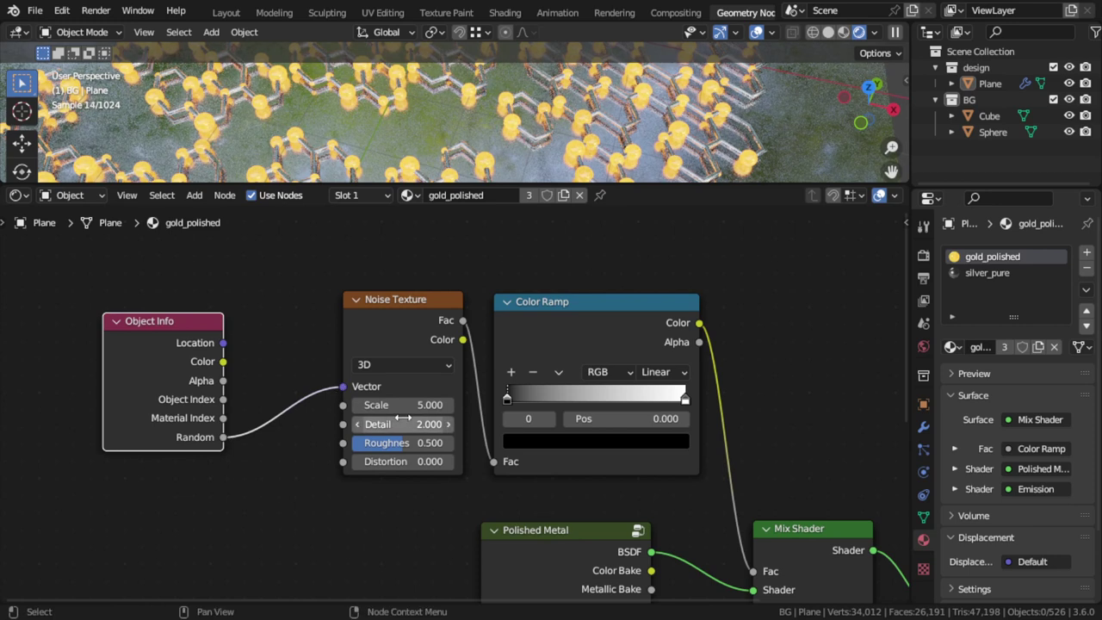
Make the Color Ramp Constant with its black and white stops near 0.5.
left_click_drag(507, 398, 590, 398)
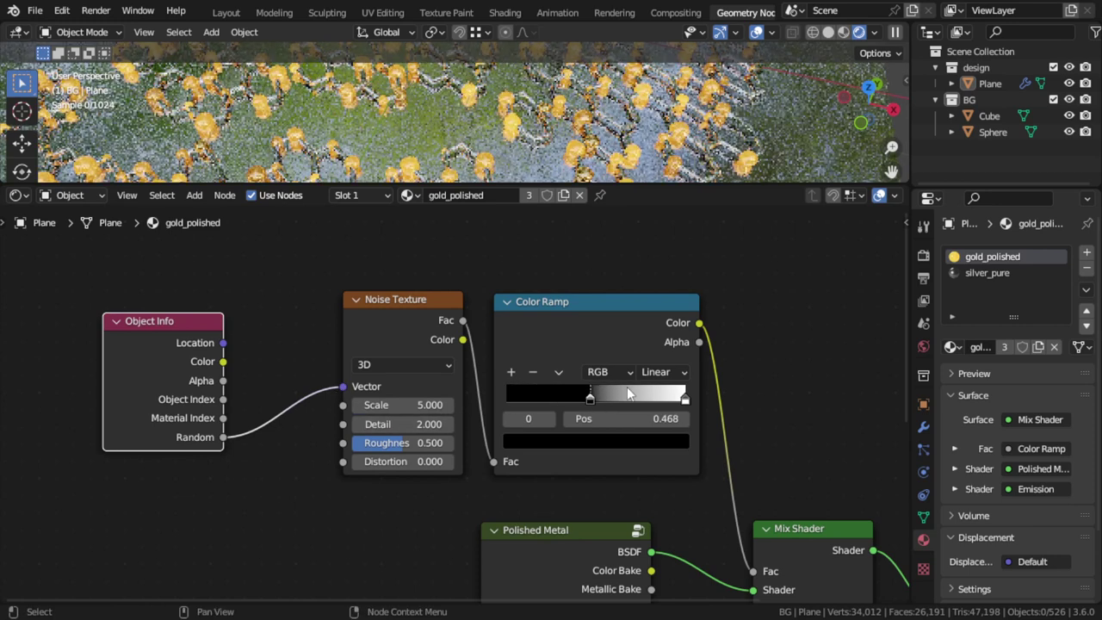
left_click(663, 372)
left_click(663, 466)
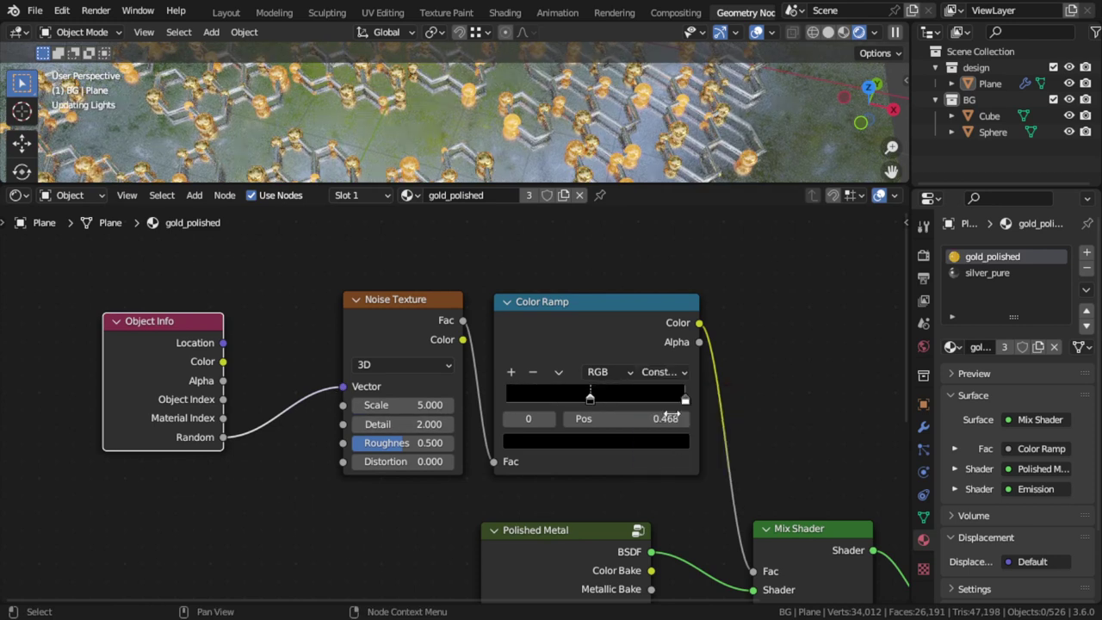
mouse_move(686, 398)
left_mouse_down()
mouse_move(571, 400)
mouse_move(593, 398)
left_mouse_up()
left_click(589, 399)
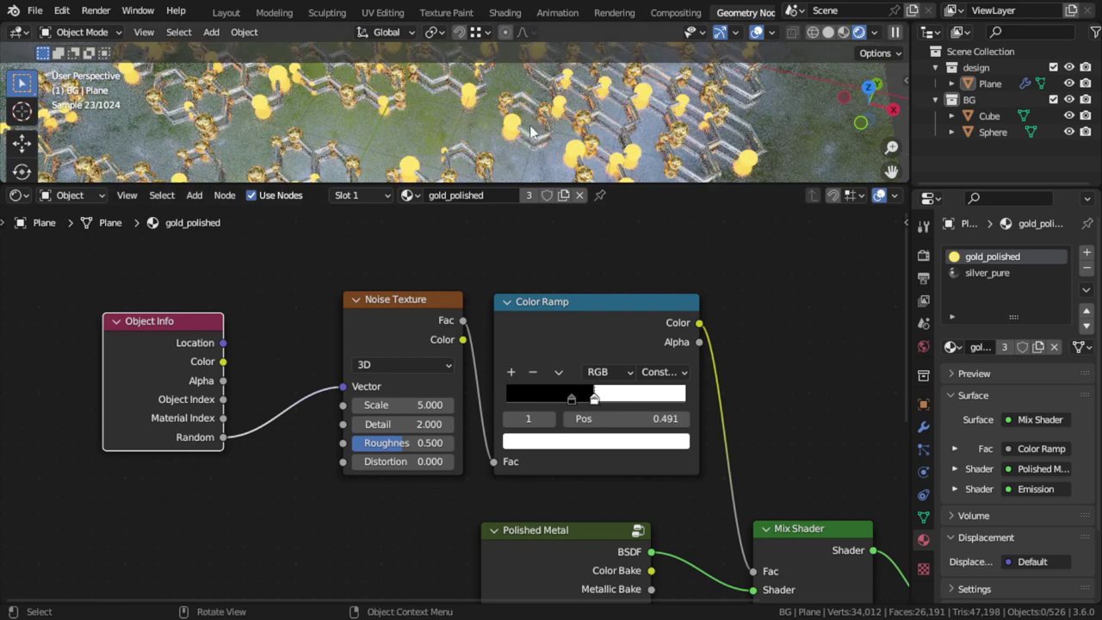
Set the Noise Texture scale to 2 and move the ramp stops to 0.5.
scroll(531, 131, "down", 4)
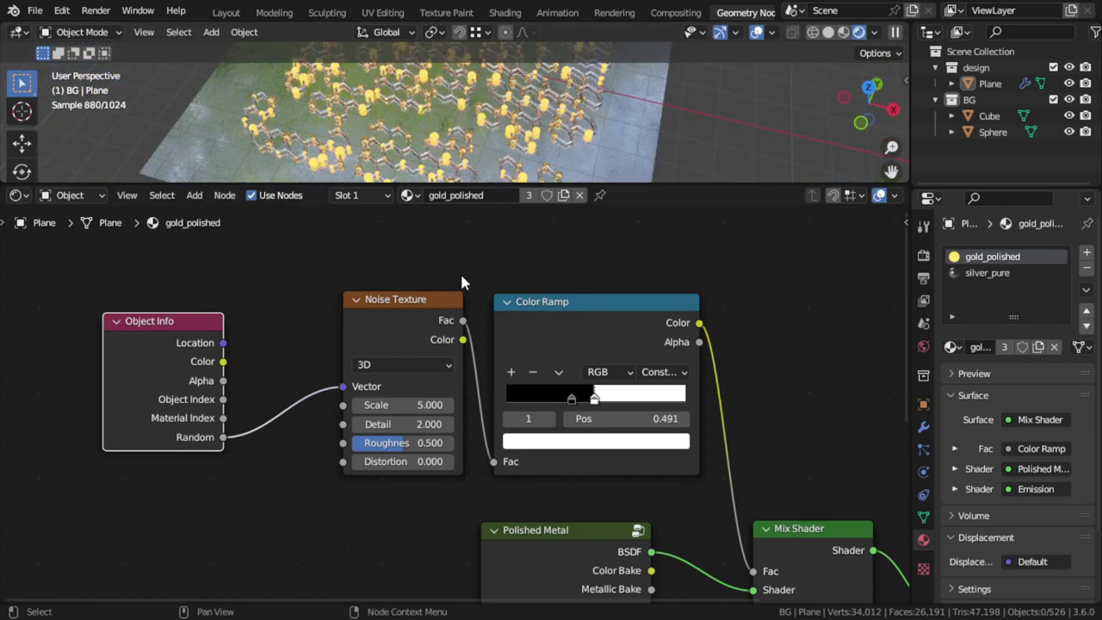
left_click_drag(401, 405, 422, 403)
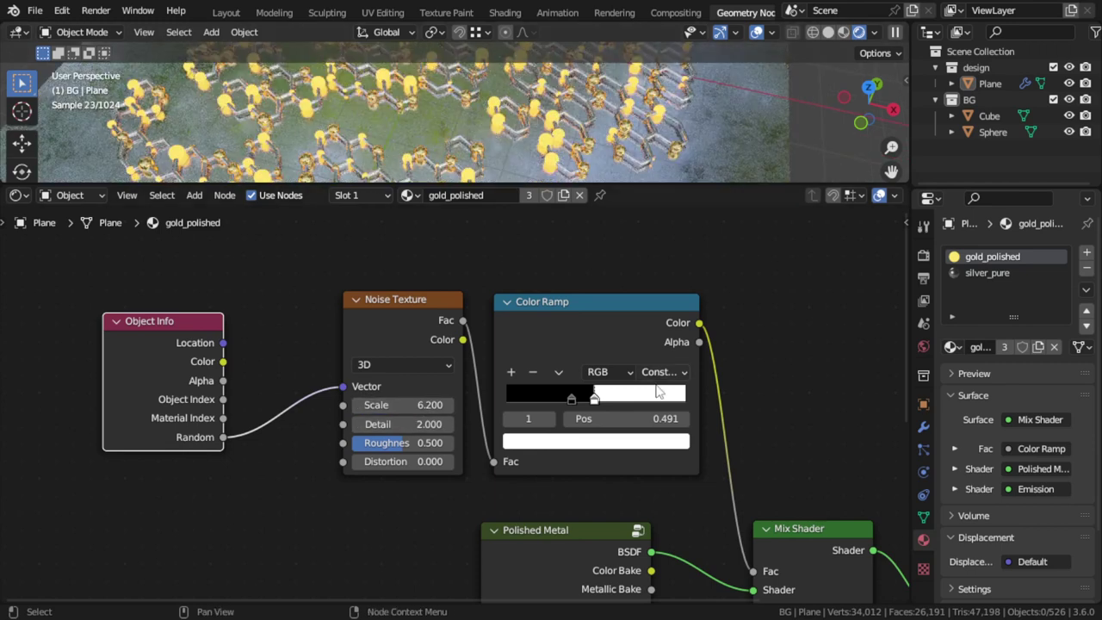
left_click_drag(592, 400, 605, 407)
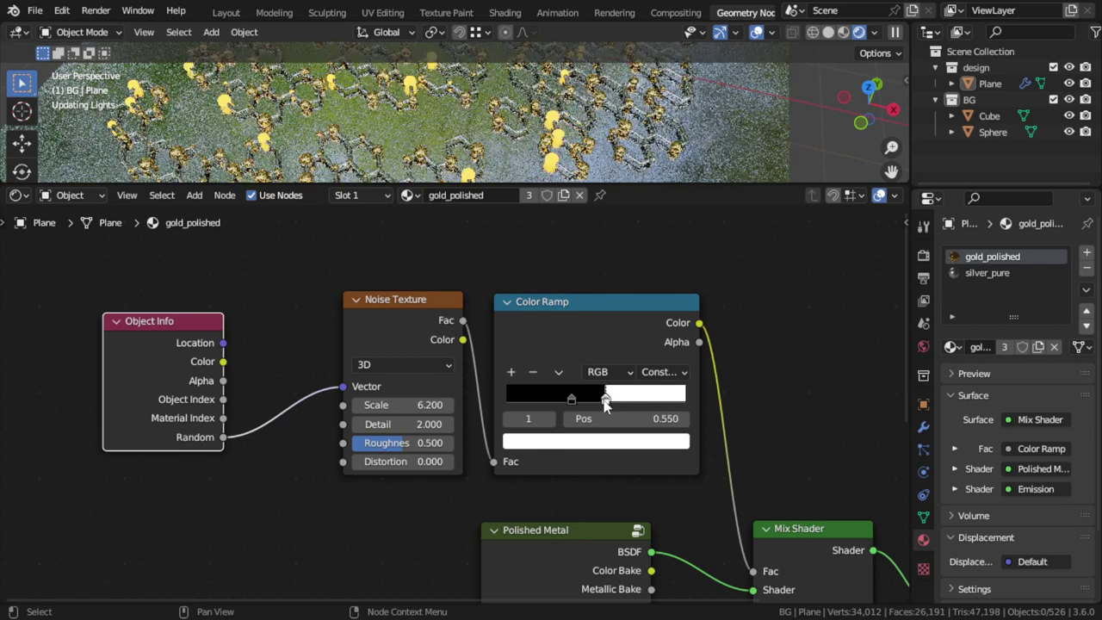
left_click(430, 405)
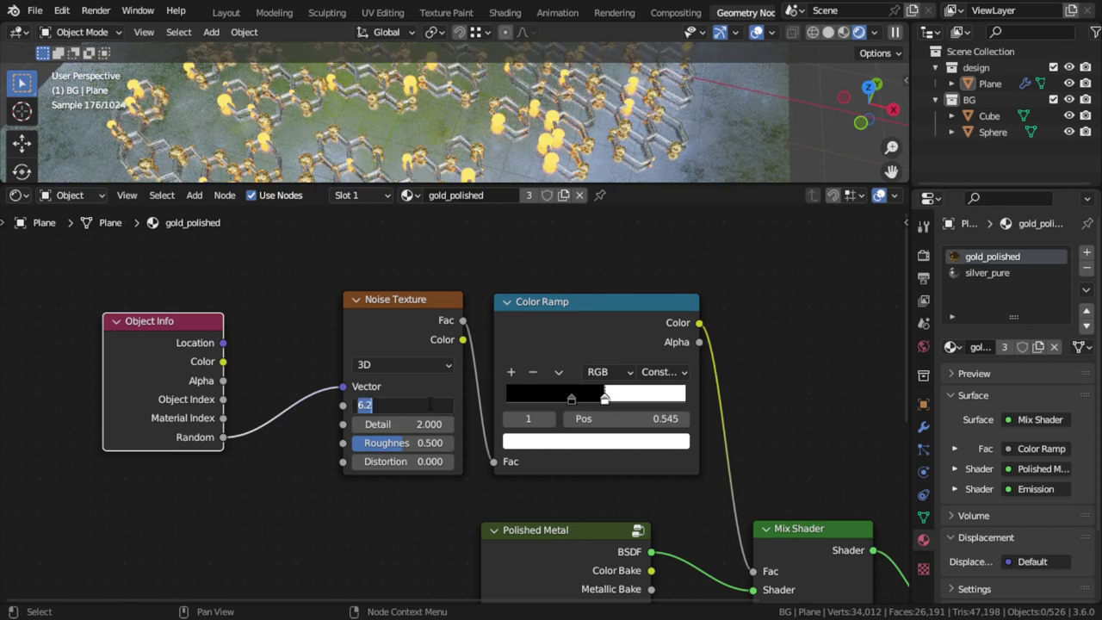
type("2")
key("Return")
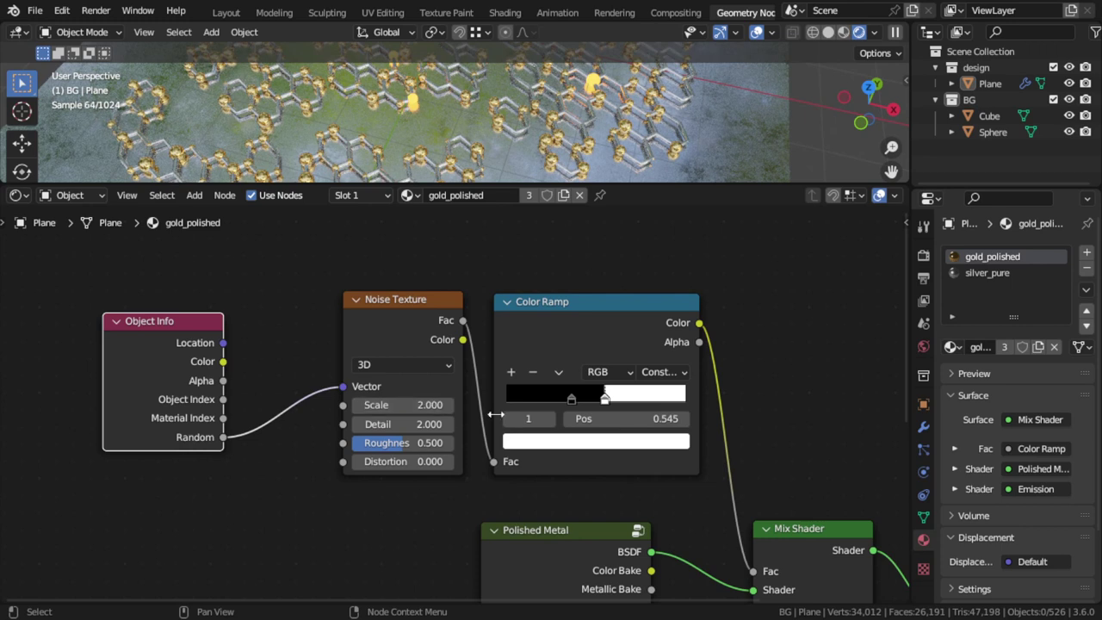
mouse_move(581, 395)
left_mouse_down()
mouse_move(621, 404)
mouse_move(560, 398)
mouse_move(601, 402)
left_mouse_up()
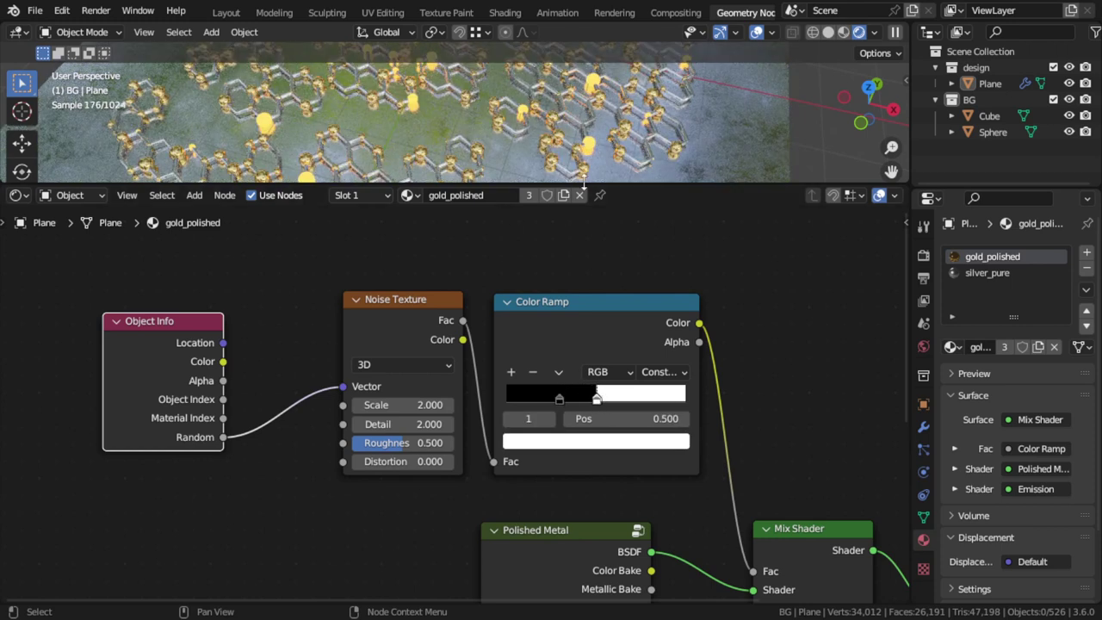
Enlarge the 3D view, look down on the plane and exclude the BG collection.
left_click_drag(583, 182, 584, 429)
mouse_move(583, 405)
middle_mouse_down()
mouse_move(568, 243)
mouse_move(558, 238)
middle_mouse_up()
key("a")
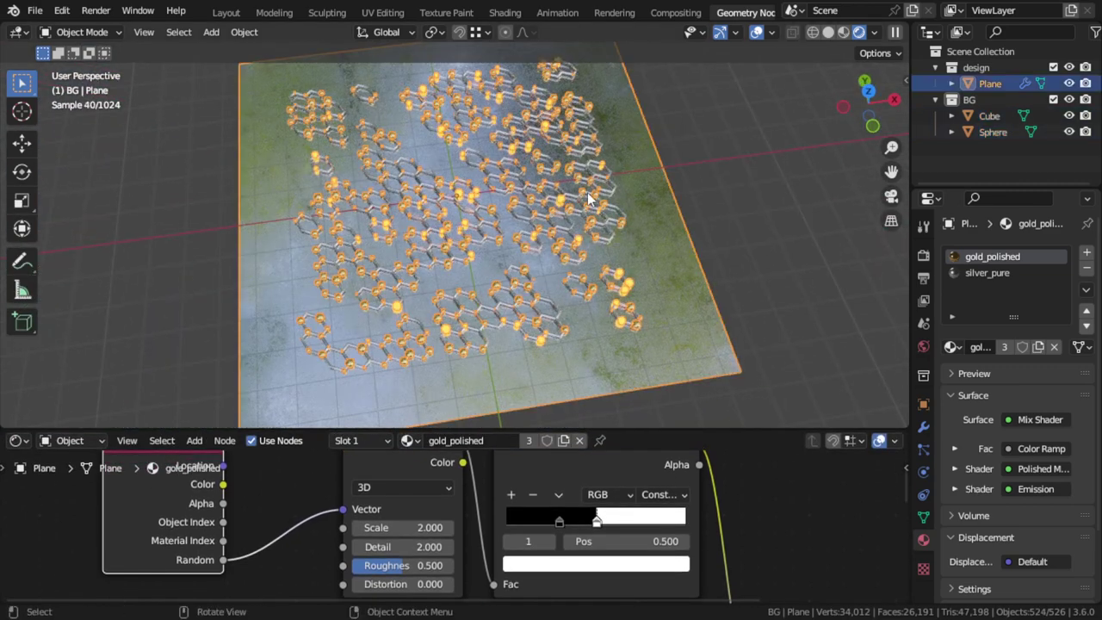
left_click(1053, 99)
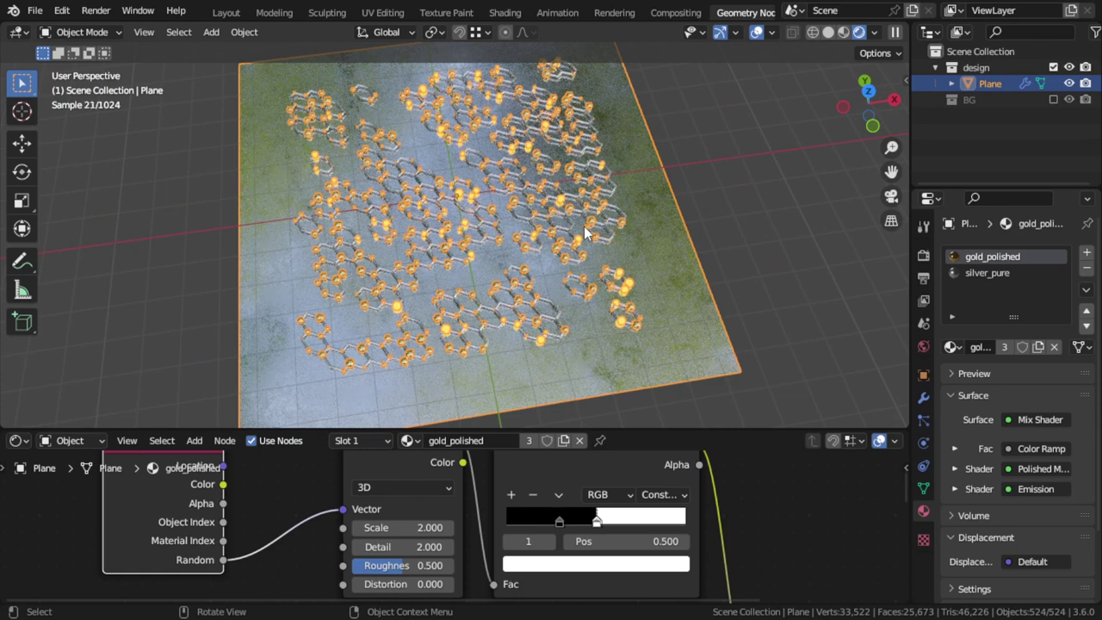
Rotate the plane 90° about X to stand it upright, viewed from the front.
key("KP_1")
type("rx")
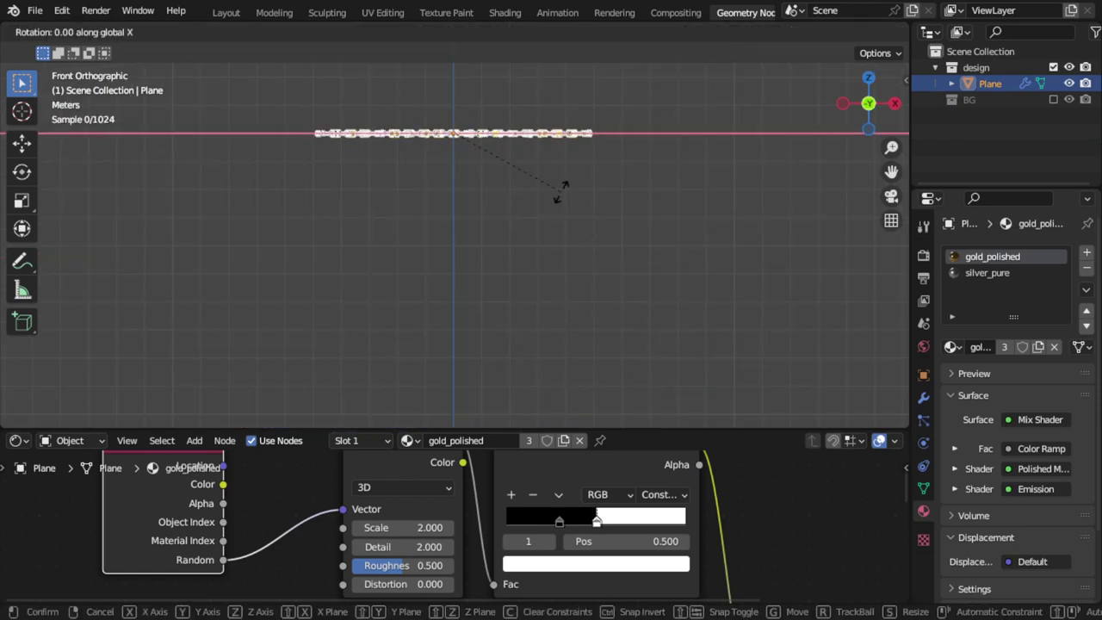
type("90")
key("Return")
key("KP_Decimal")
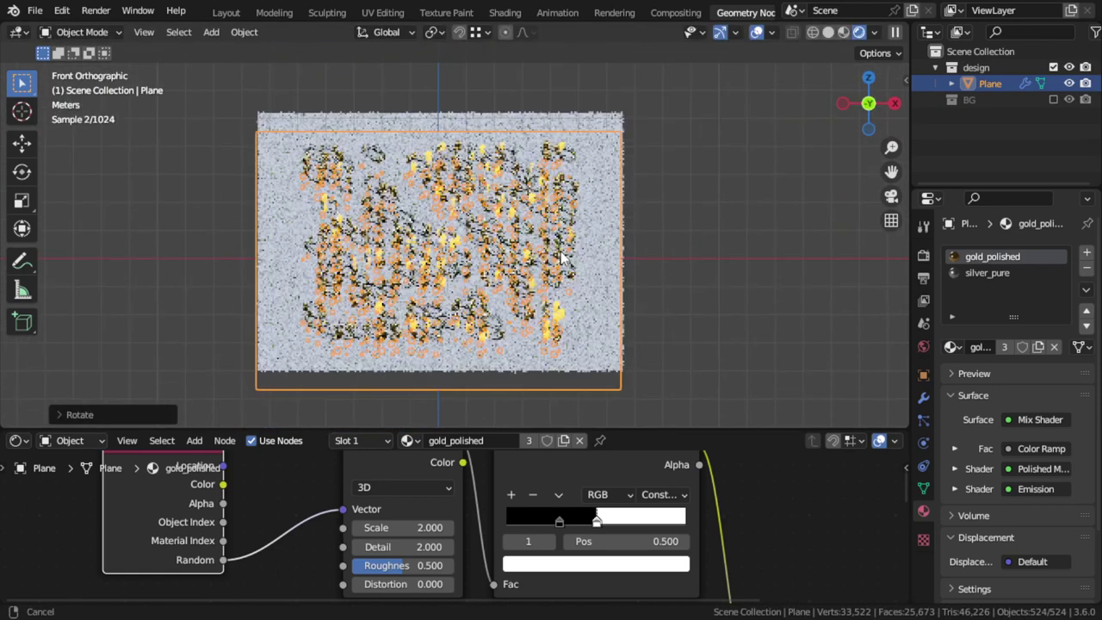
Add a camera, look through it and set its focal length to 100 mm.
key("shift+a")
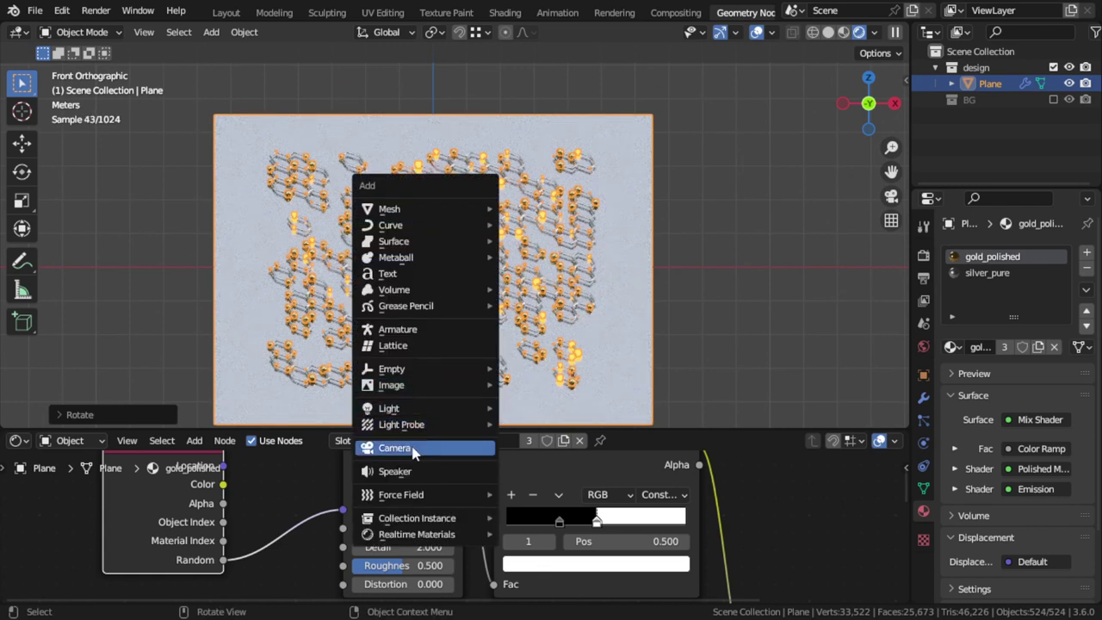
left_click(414, 449)
key("KP_0")
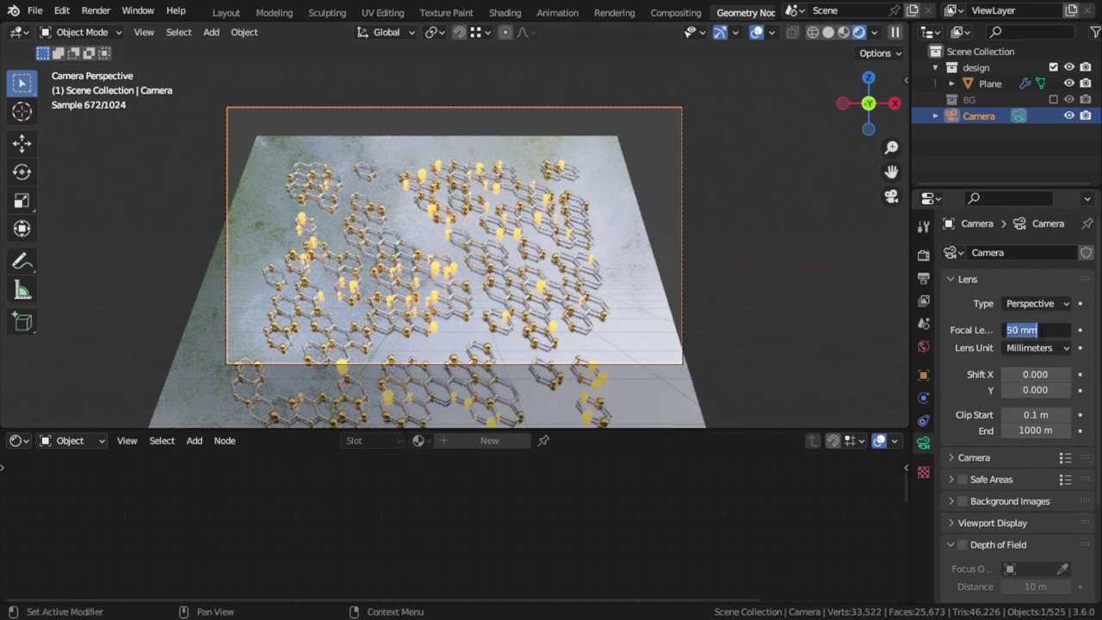
type("100")
key("Return")
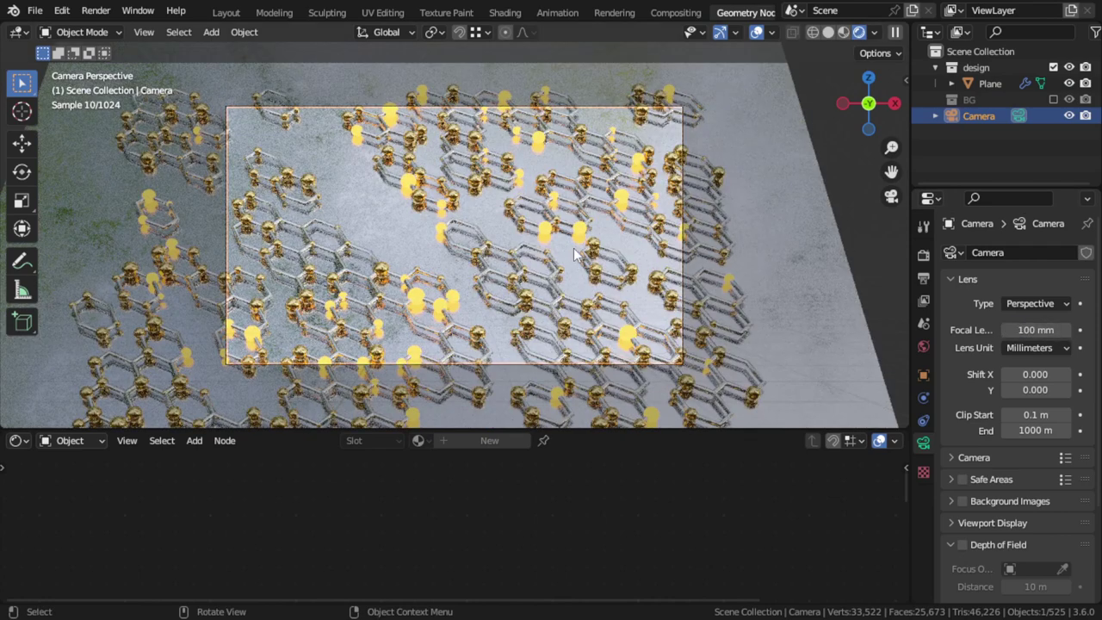
Lock the camera to the view and frame a close, angled view of the lattice.
key("n")
left_click(900, 146)
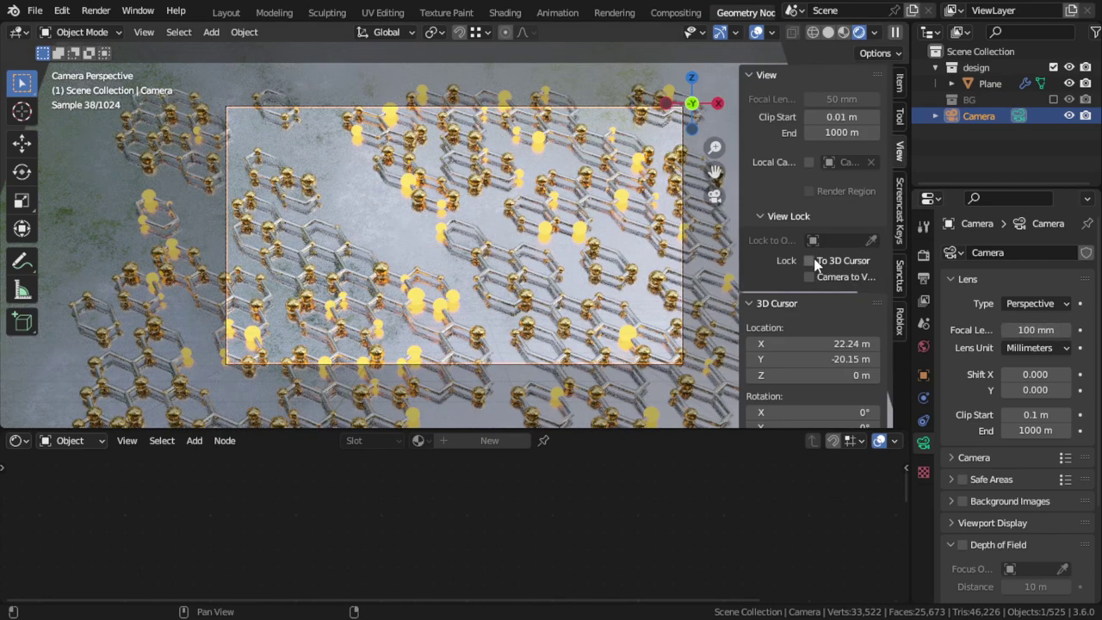
left_click(813, 269)
key("n")
mouse_move(603, 258)
middle_mouse_down()
mouse_move(499, 210)
mouse_move(575, 226)
middle_mouse_up()
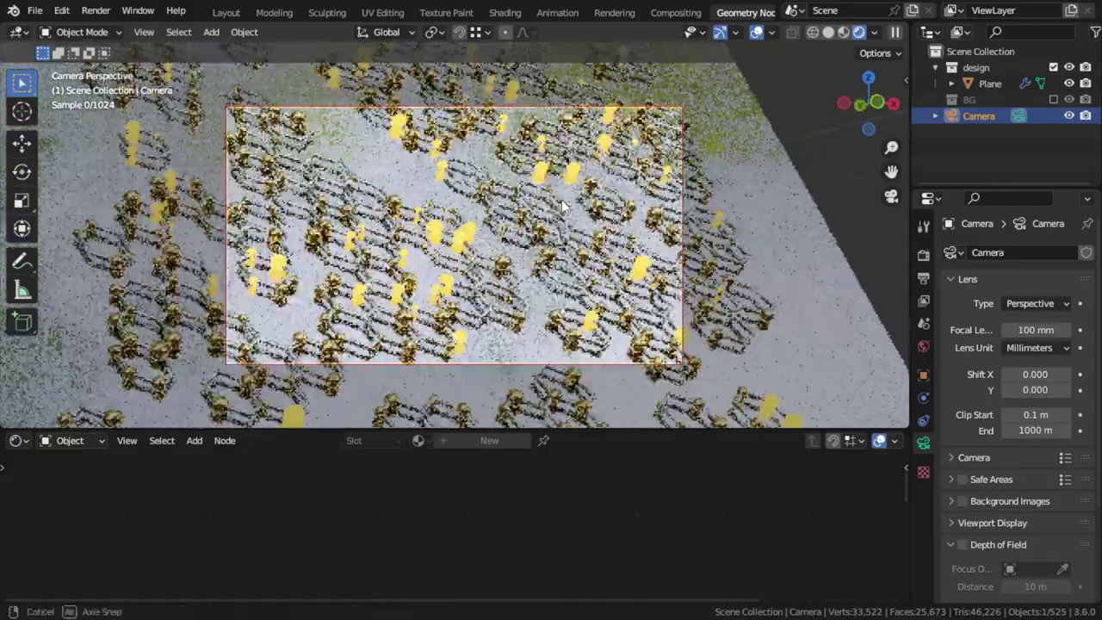
scroll(575, 226, "up", 3)
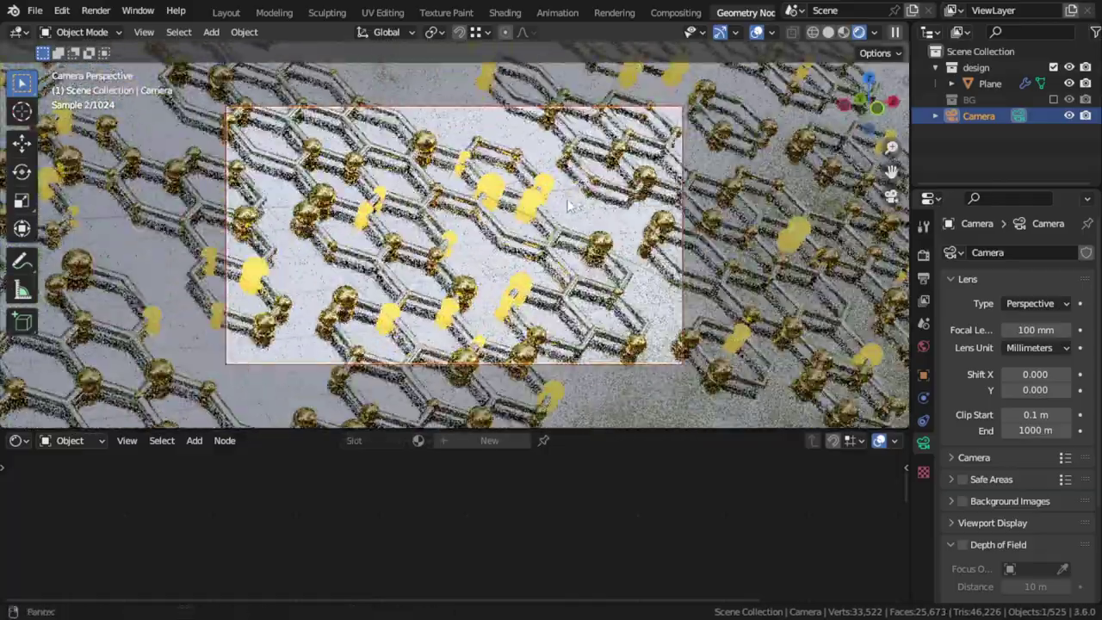
mouse_move(568, 205)
middle_mouse_down()
mouse_move(568, 216)
mouse_move(550, 190)
mouse_move(529, 236)
mouse_move(541, 236)
middle_mouse_up()
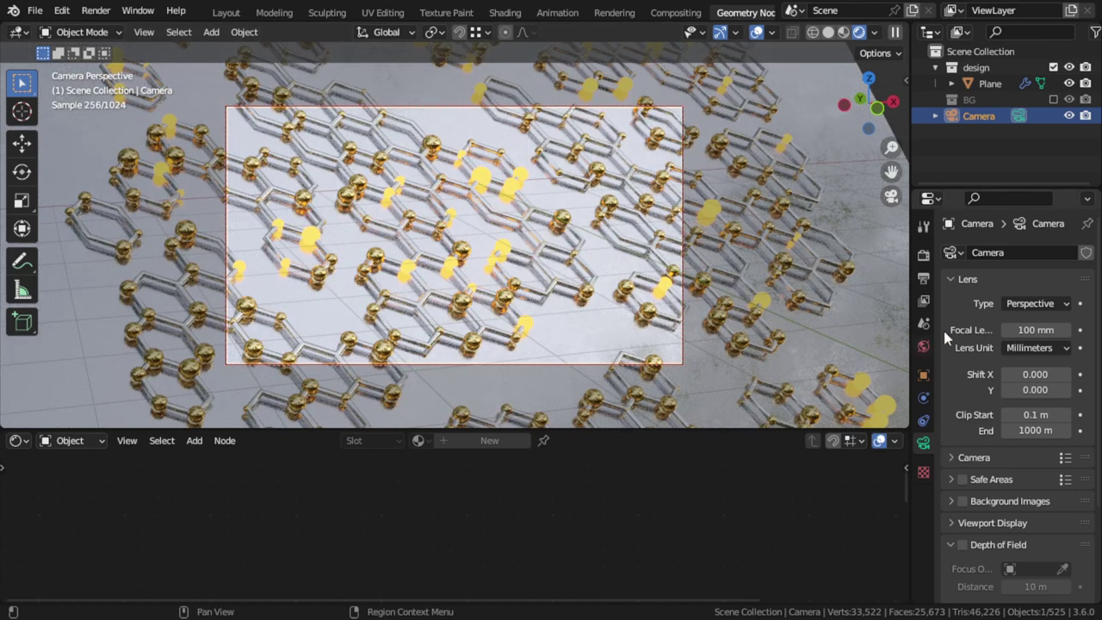
Enable camera depth of field and set the Aperture F-Stop to 2.0.
left_click(962, 544)
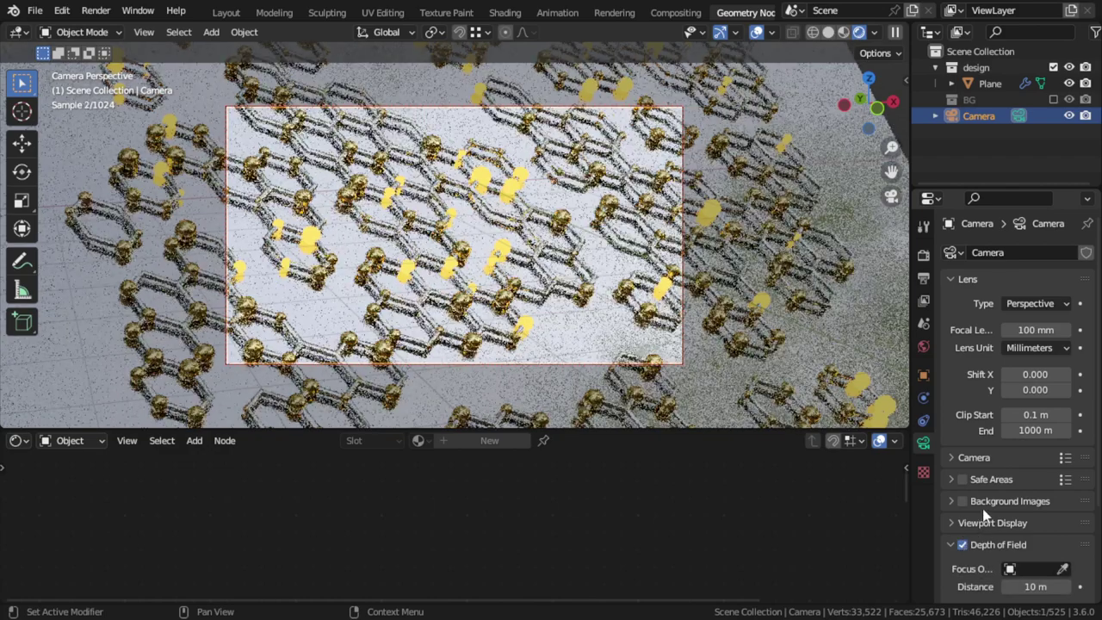
scroll(1039, 544, "down", 2)
scroll(1041, 519, "down", 2)
left_click_drag(1041, 514, 1072, 515)
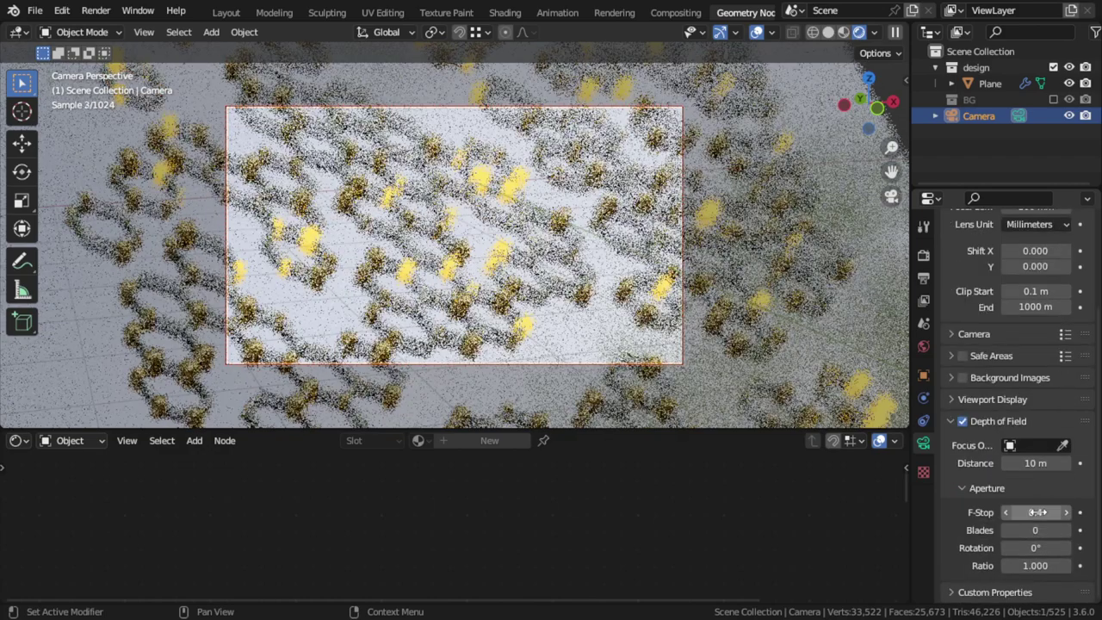
left_click(1067, 513)
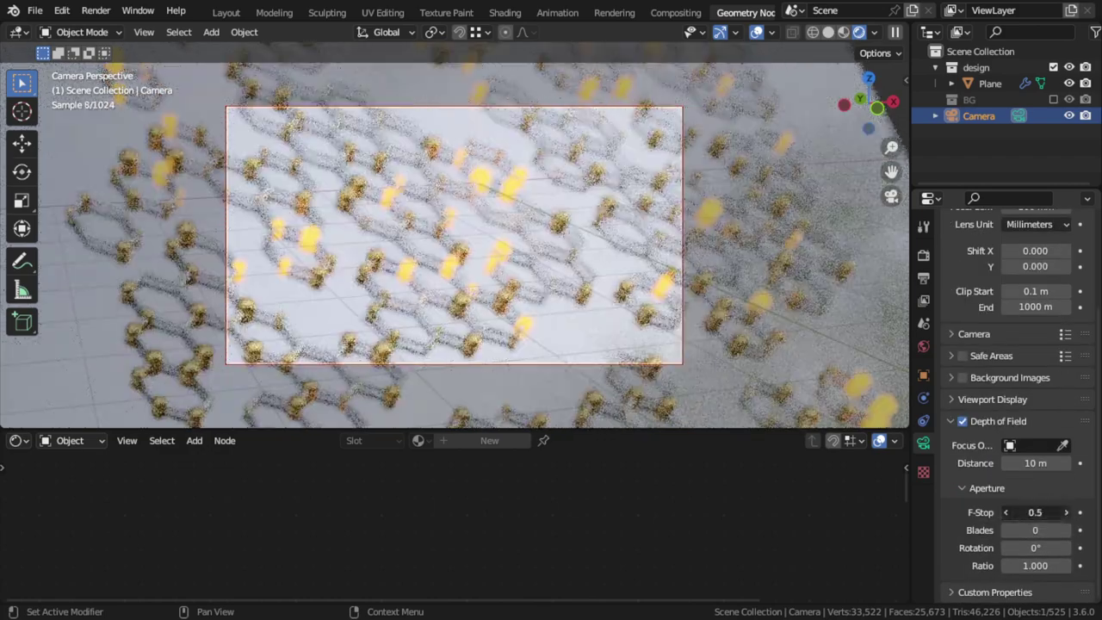
left_click(1066, 512)
left_click(1066, 512)
left_click(1067, 512)
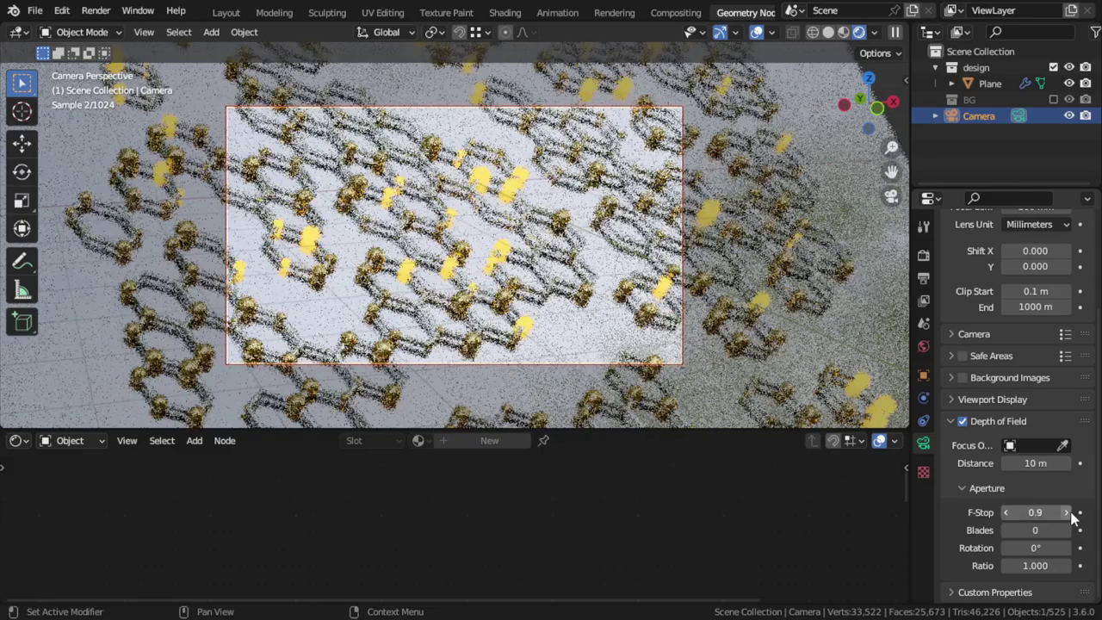
left_click(1067, 512)
left_click(1067, 512)
left_click(1067, 513)
left_click(1036, 511)
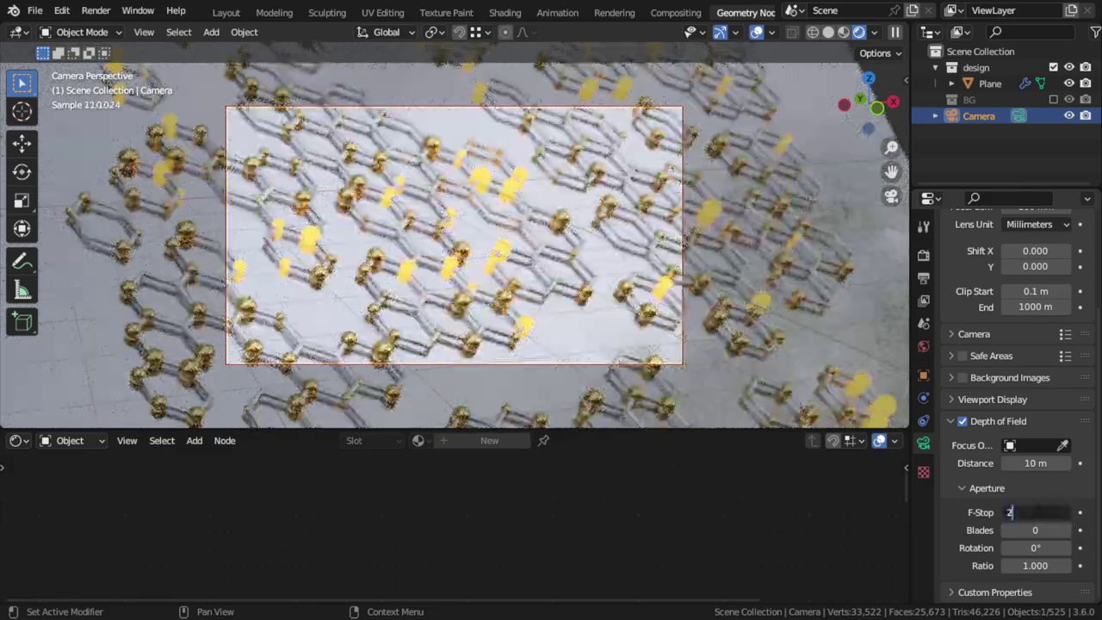
type("2")
key("Return")
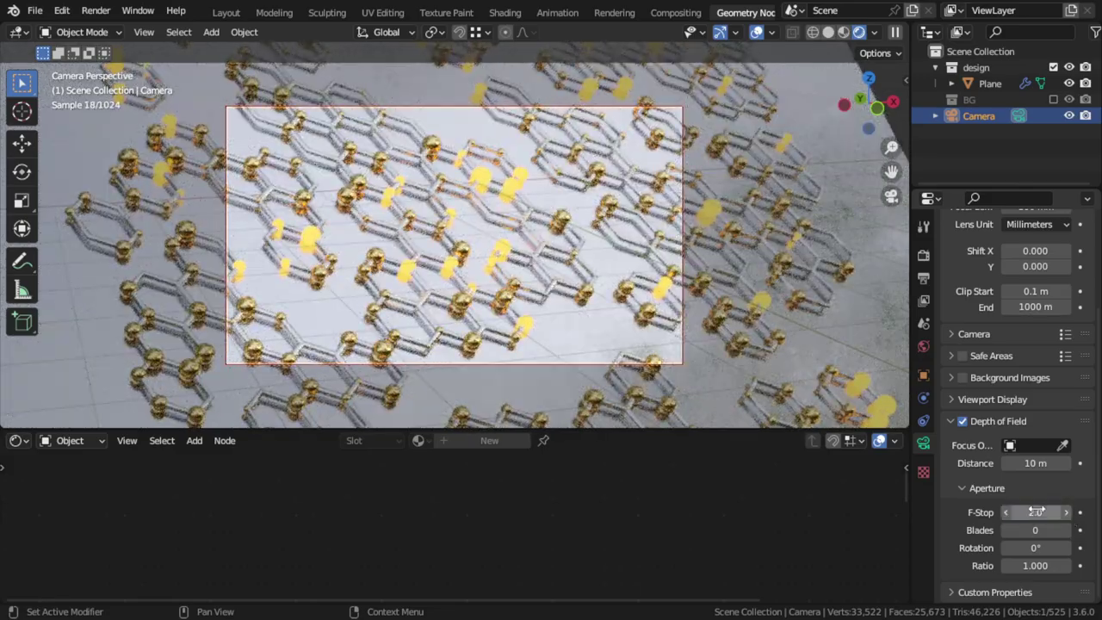
Nudge the F-Stop up to 2.5 and switch the viewport to Solid shading.
left_click(1066, 513)
left_click(1066, 513)
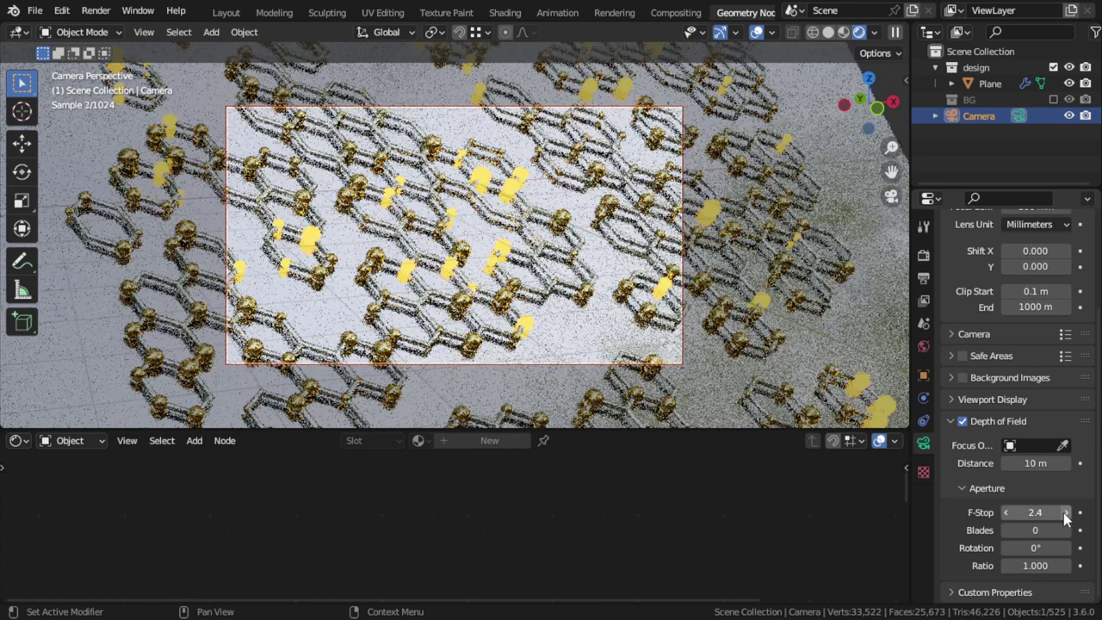
left_click(1065, 512)
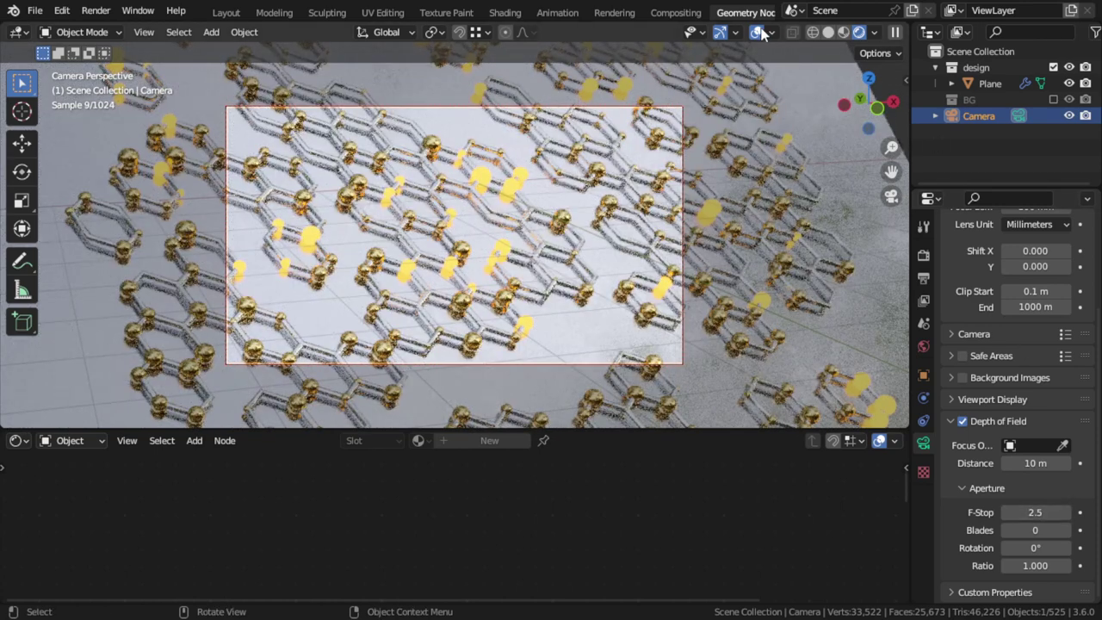
left_click(774, 33)
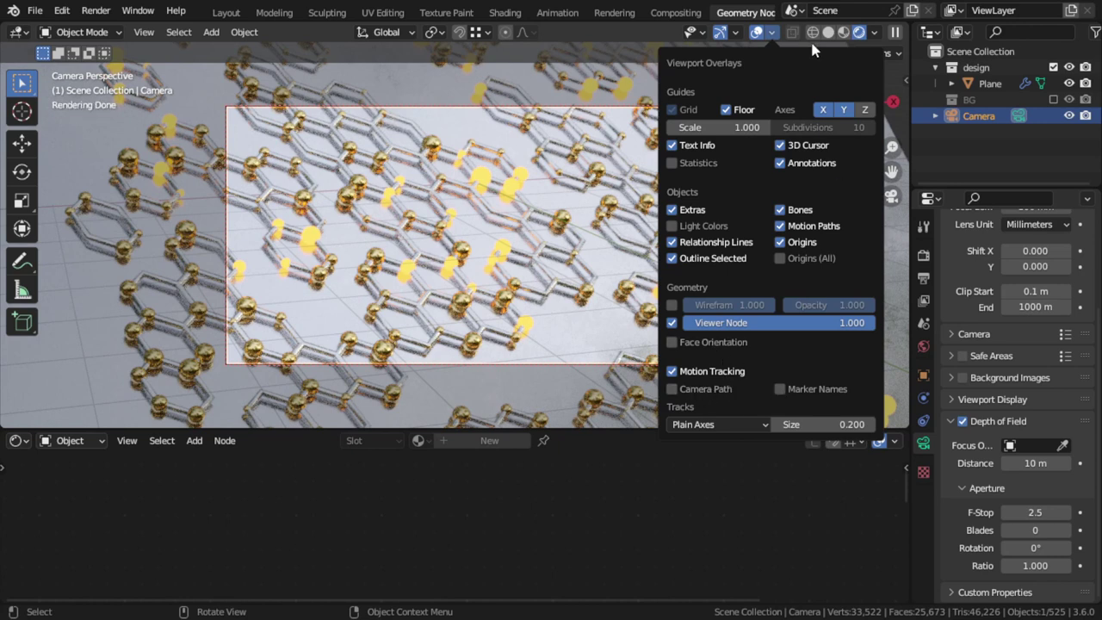
left_click(874, 33)
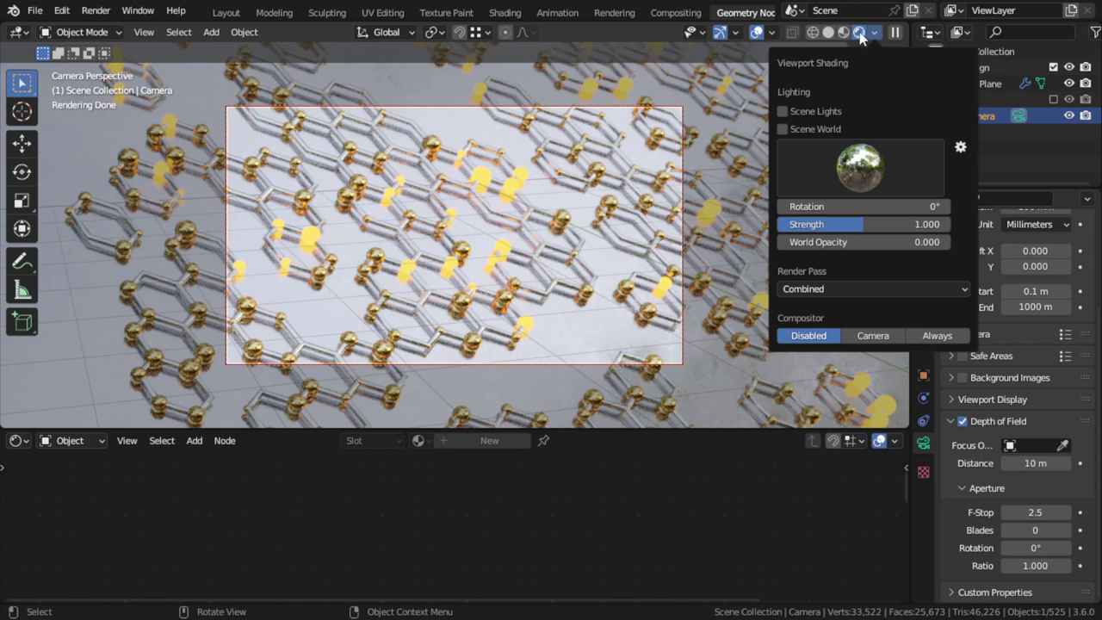
left_click(830, 36)
left_click(895, 33)
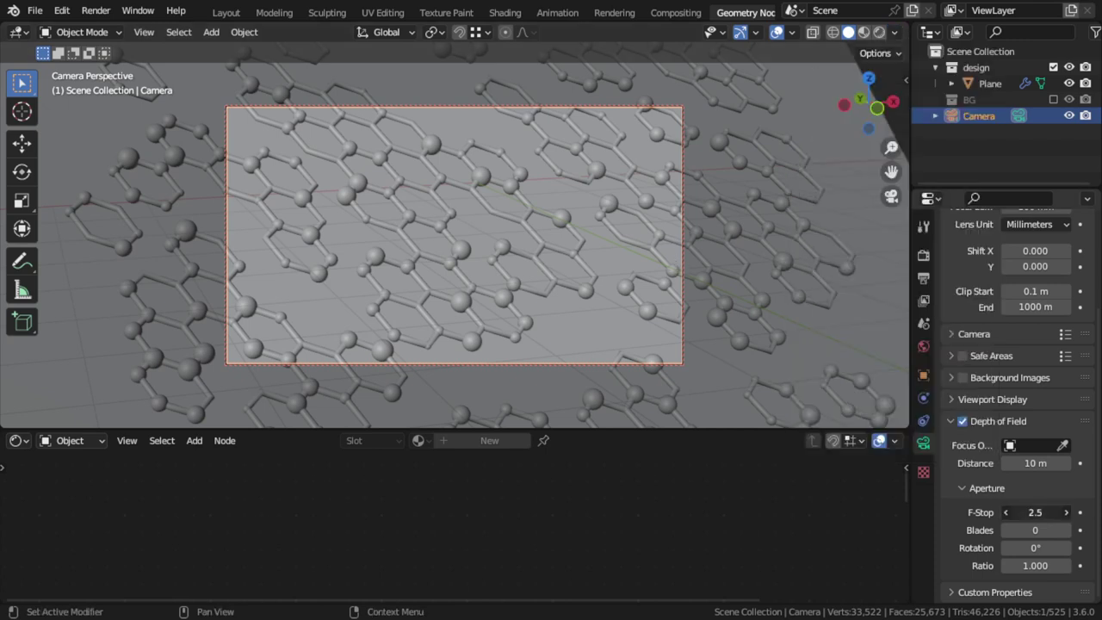
Return the F-Stop to 2.0 and select the pattern plane.
left_click_drag(1042, 511, 1081, 517)
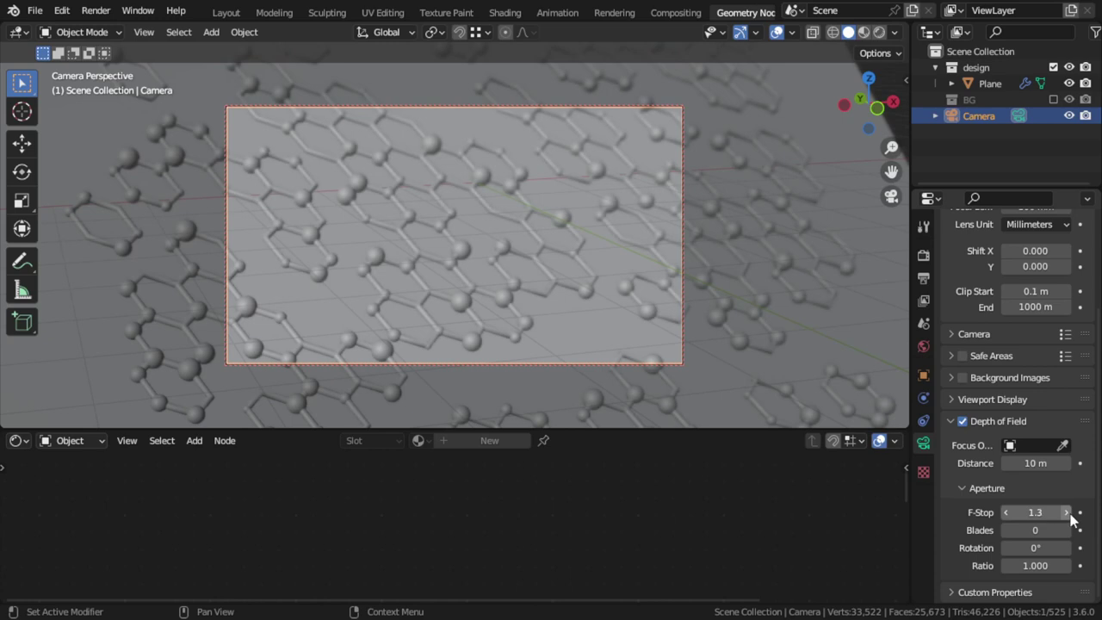
type("2")
key("Return")
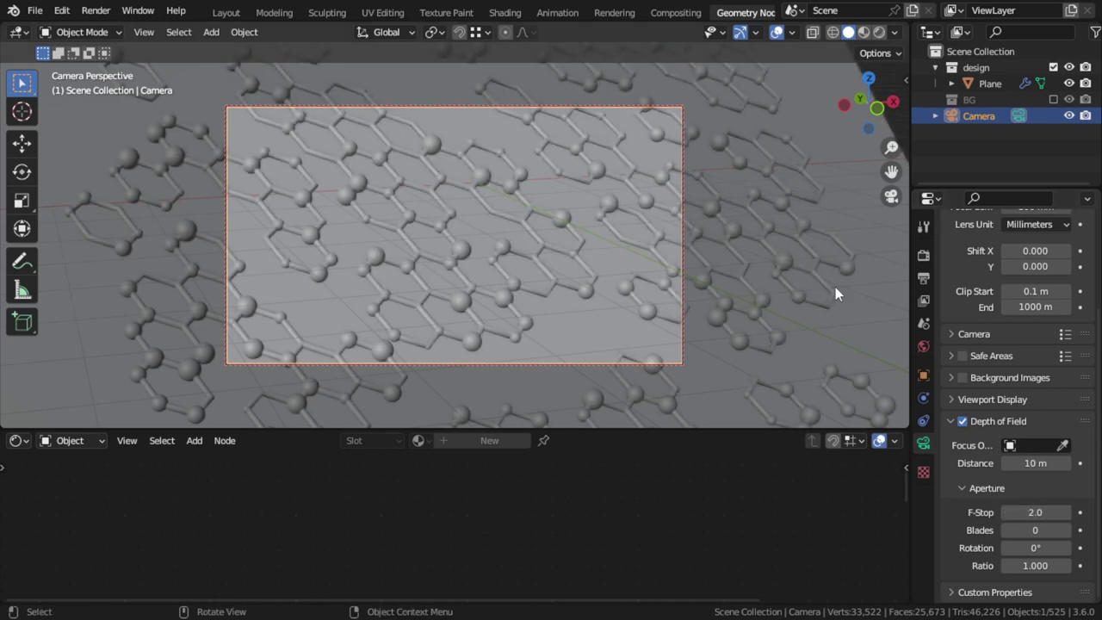
left_click(835, 315)
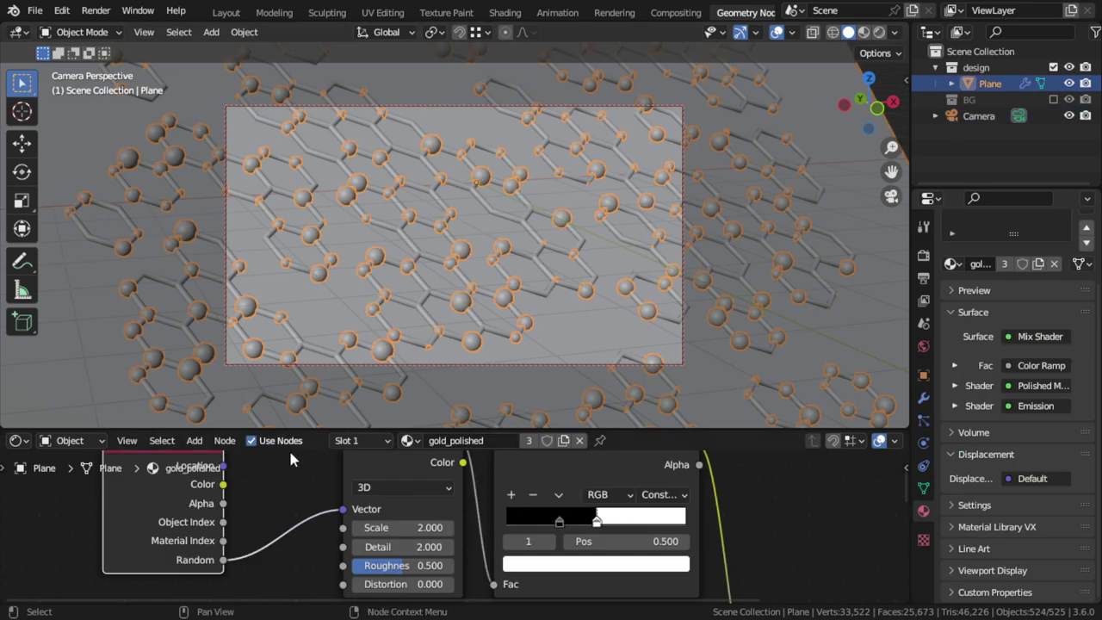
Show the plane's geometry nodes in a taller lower editor, framed on Transform Geometry.
left_click(17, 440)
left_click(62, 370)
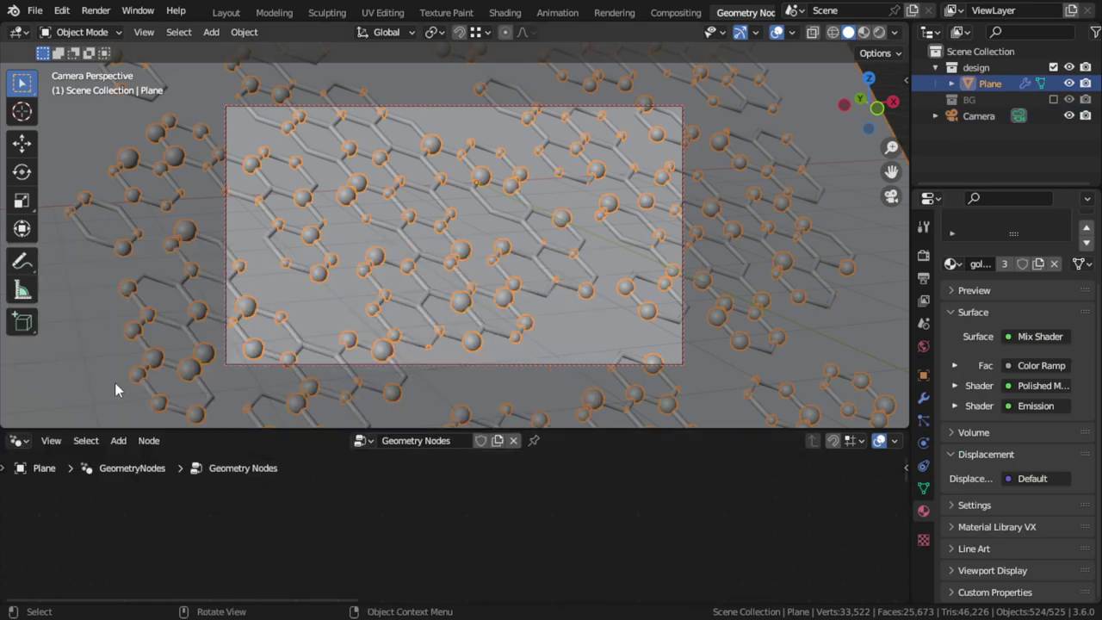
key("Home")
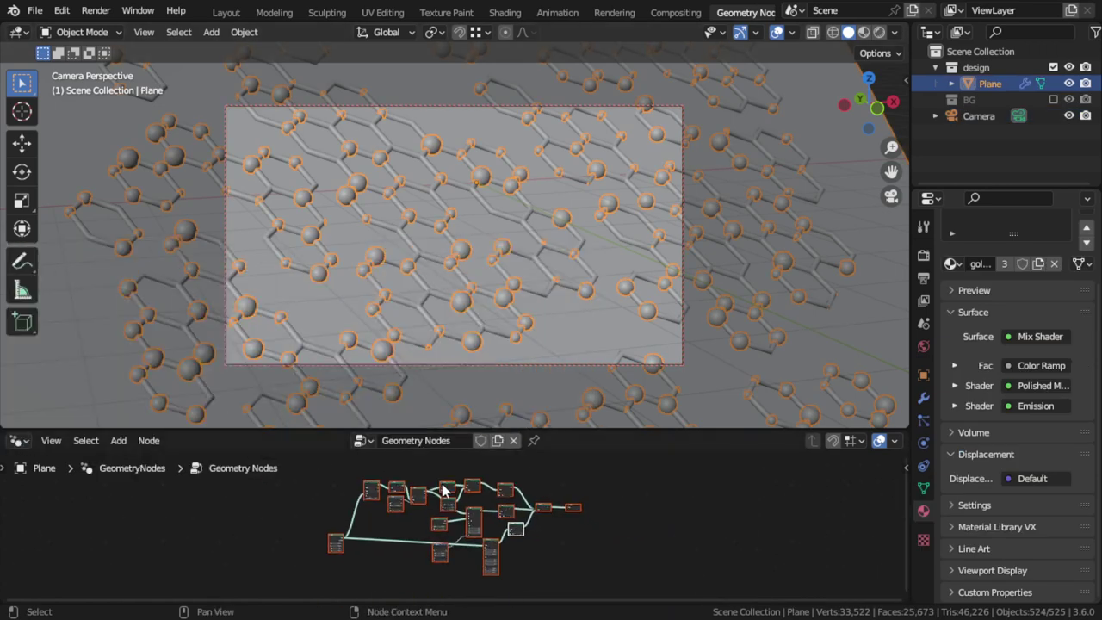
left_click_drag(577, 427, 577, 201)
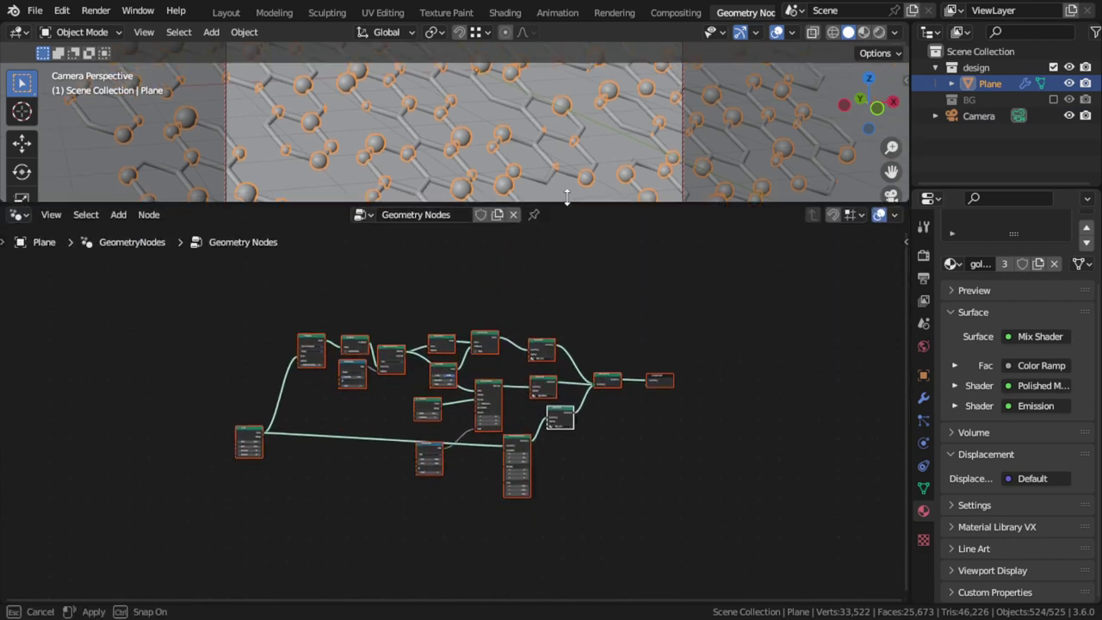
scroll(565, 370, "up", 1)
scroll(615, 419, "up", 1)
scroll(620, 422, "up", 4)
middle_click_drag(620, 417, 491, 298)
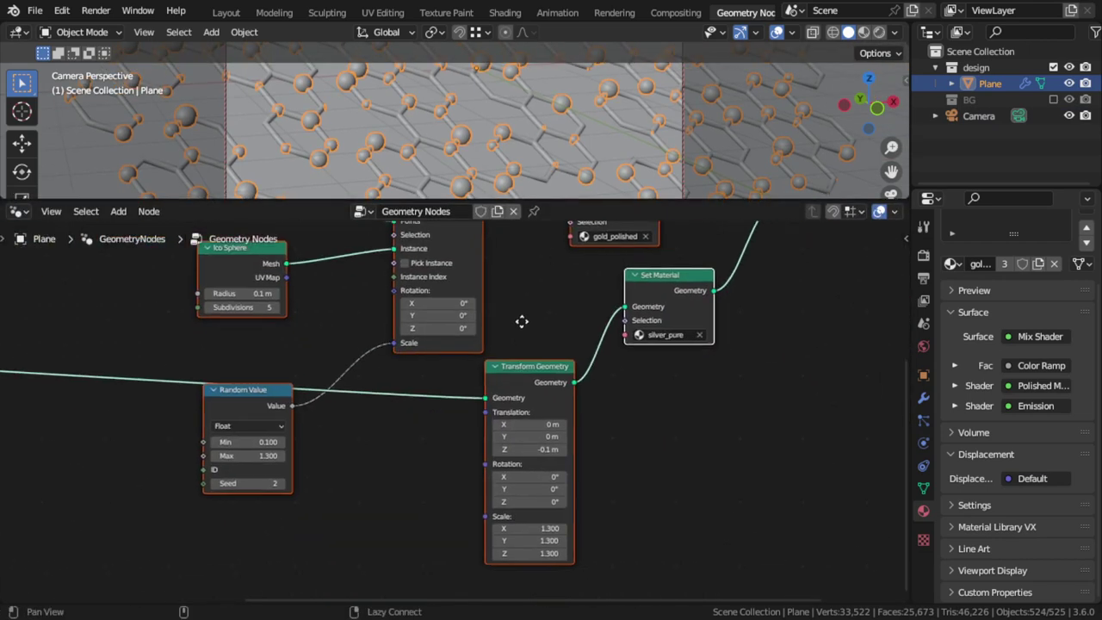
Set Transform Geometry Translation Z to -0.06 m, then enlarge the viewport in Rendered shading.
left_click(555, 449)
key("Return")
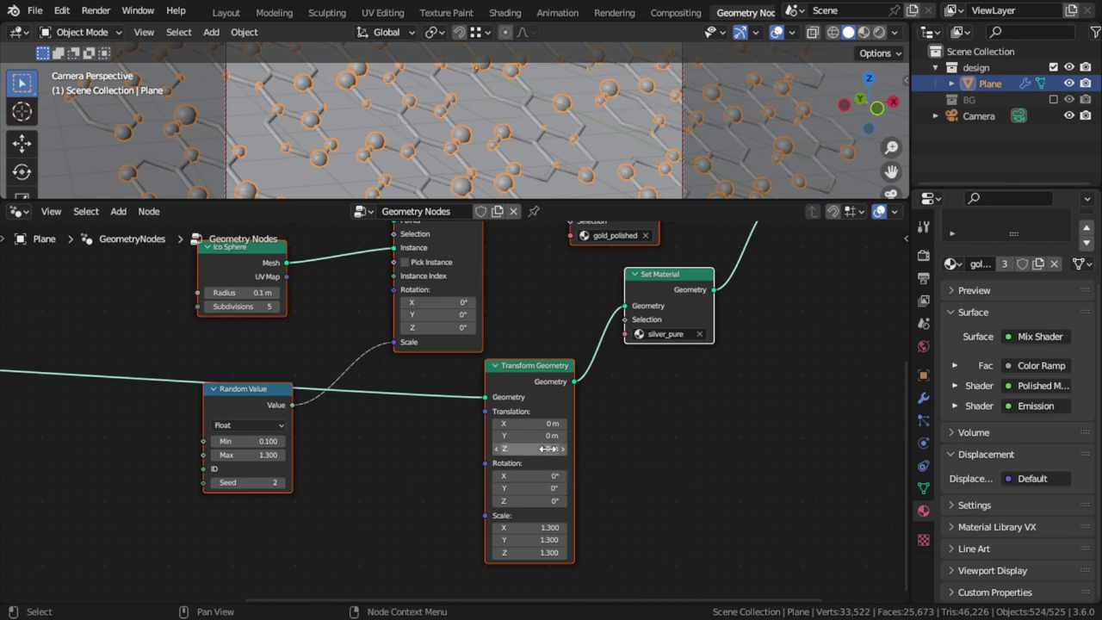
left_click(497, 450)
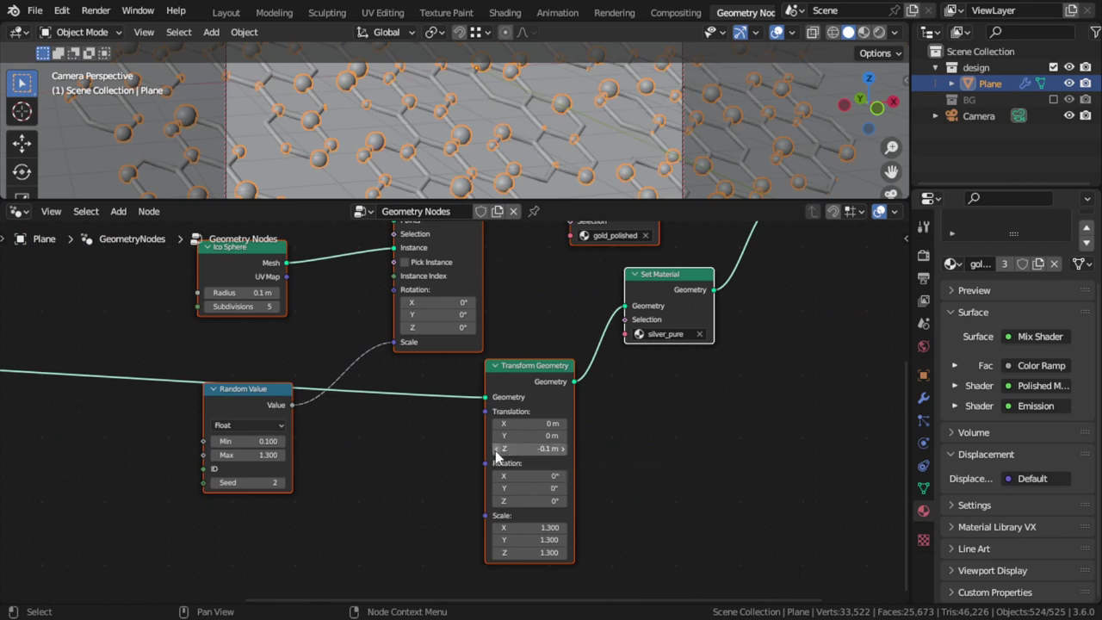
left_click(546, 449)
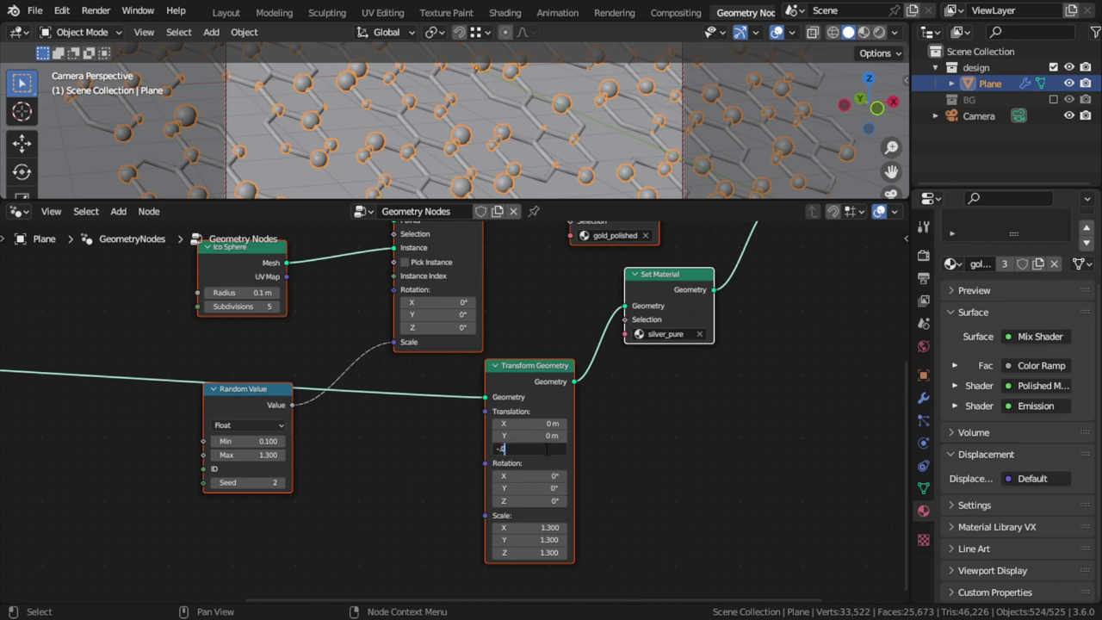
key("alt+a")
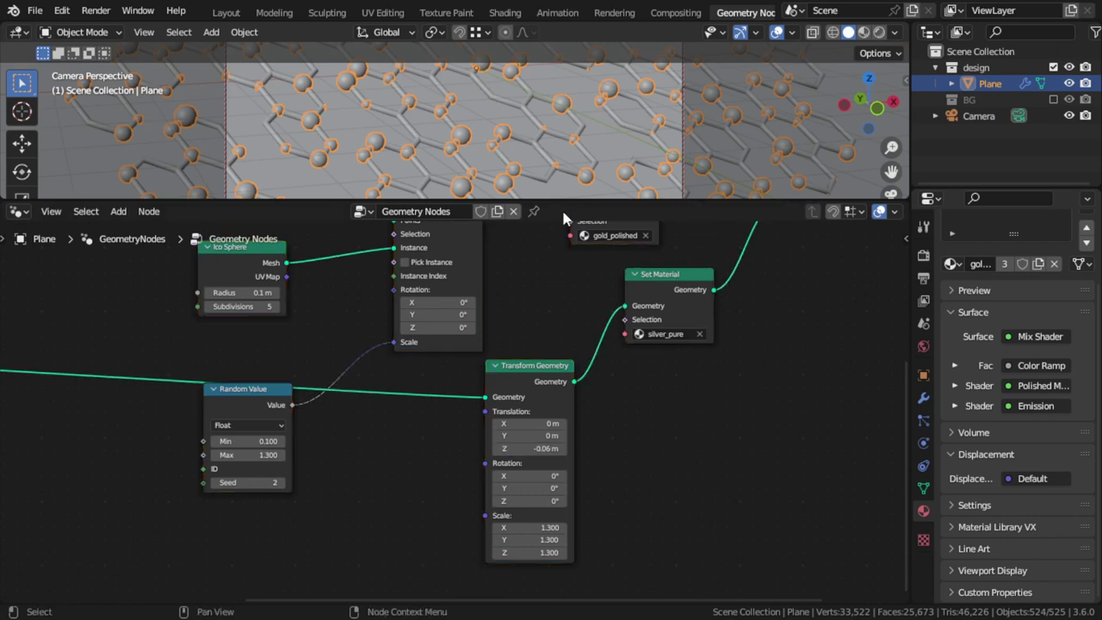
left_click_drag(564, 200, 575, 551)
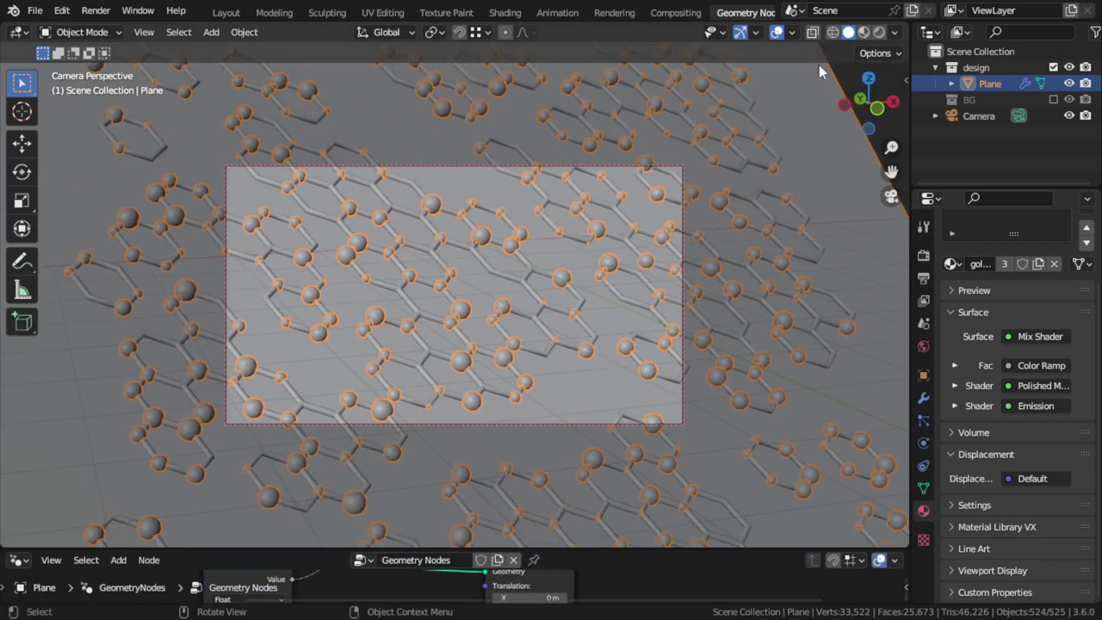
left_click(879, 32)
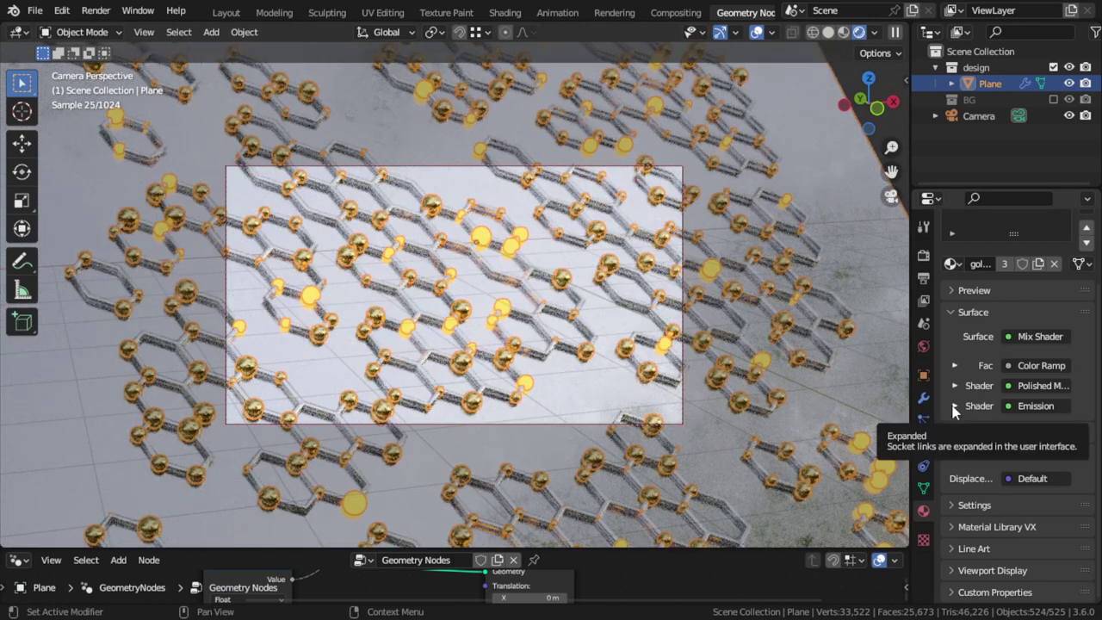
Set the render resolution to a square 1080 × 1080 px.
left_click(924, 347)
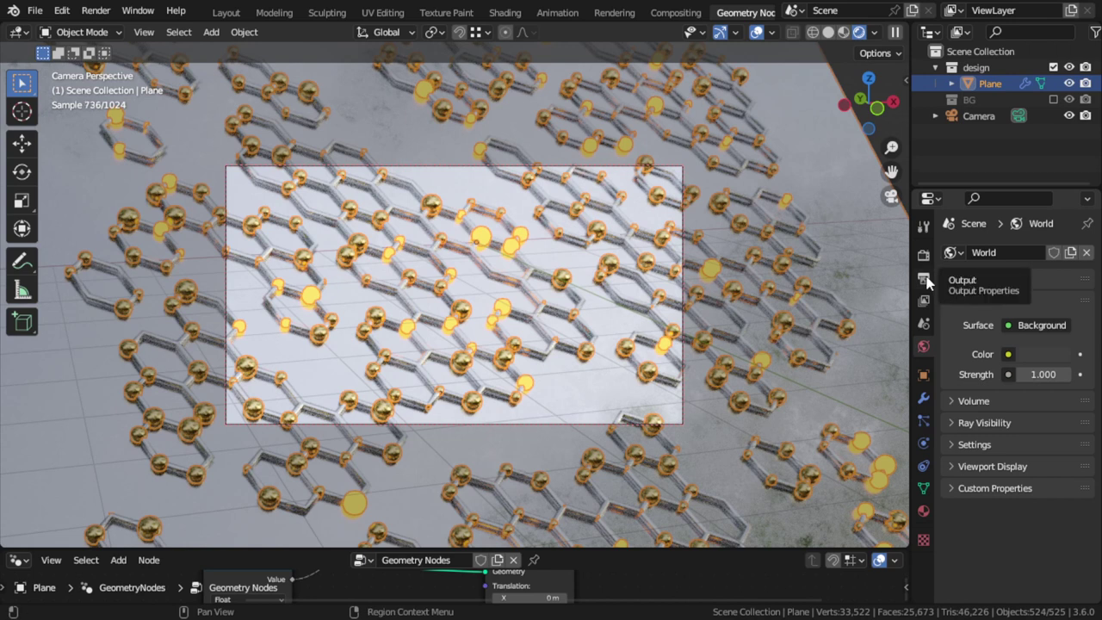
left_click_drag(1037, 290, 1048, 280)
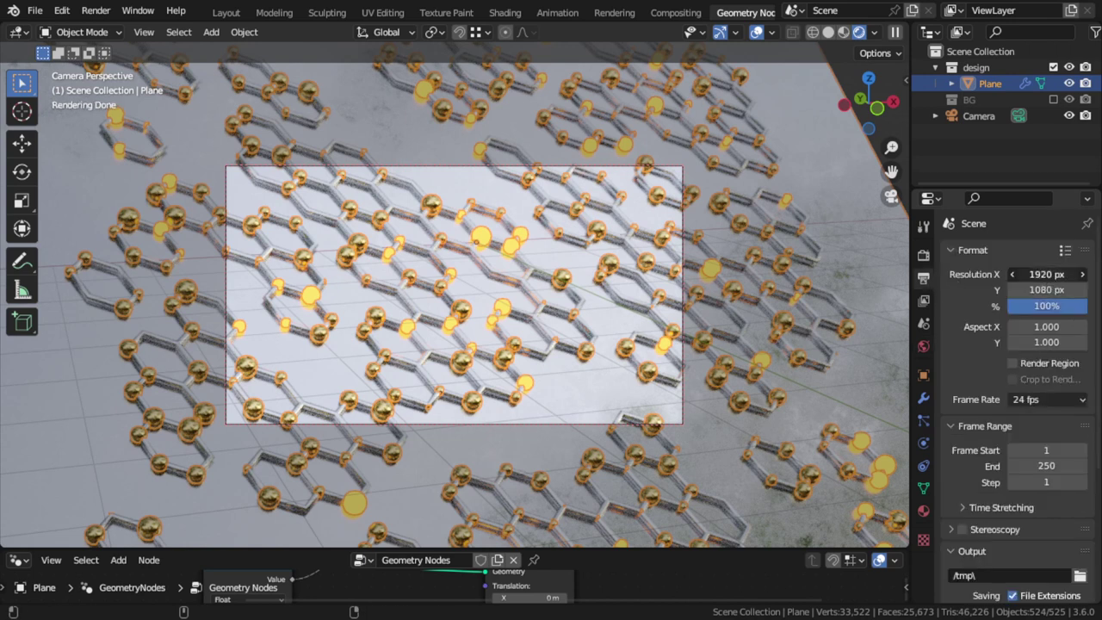
type("1080")
key("Return")
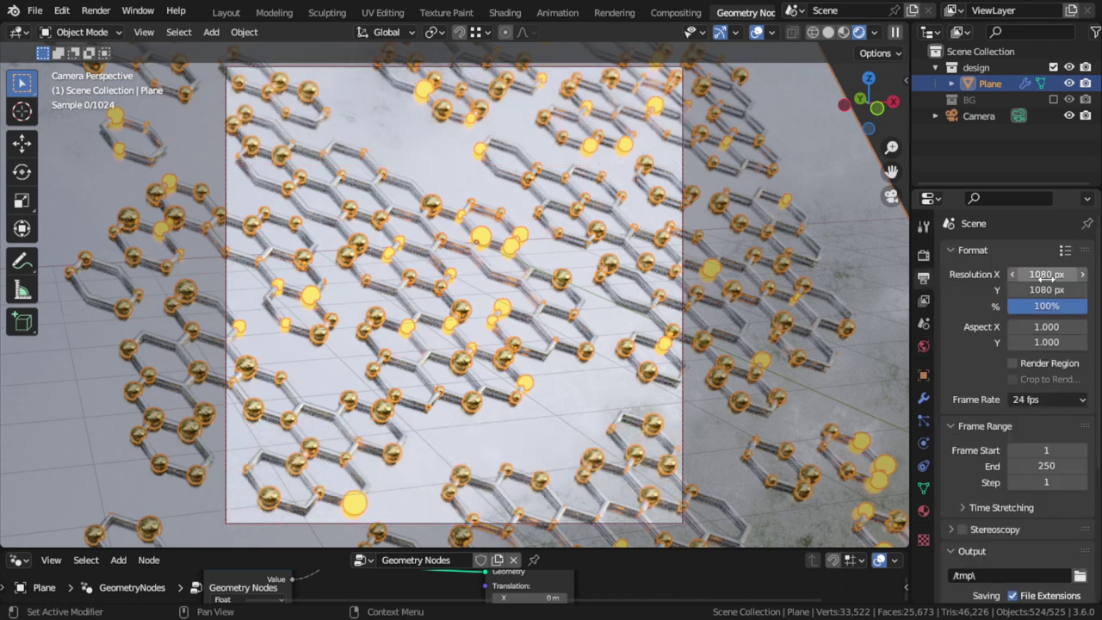
Deselect the plane, review sampling and output settings, and open the world Color input list.
key("alt+a")
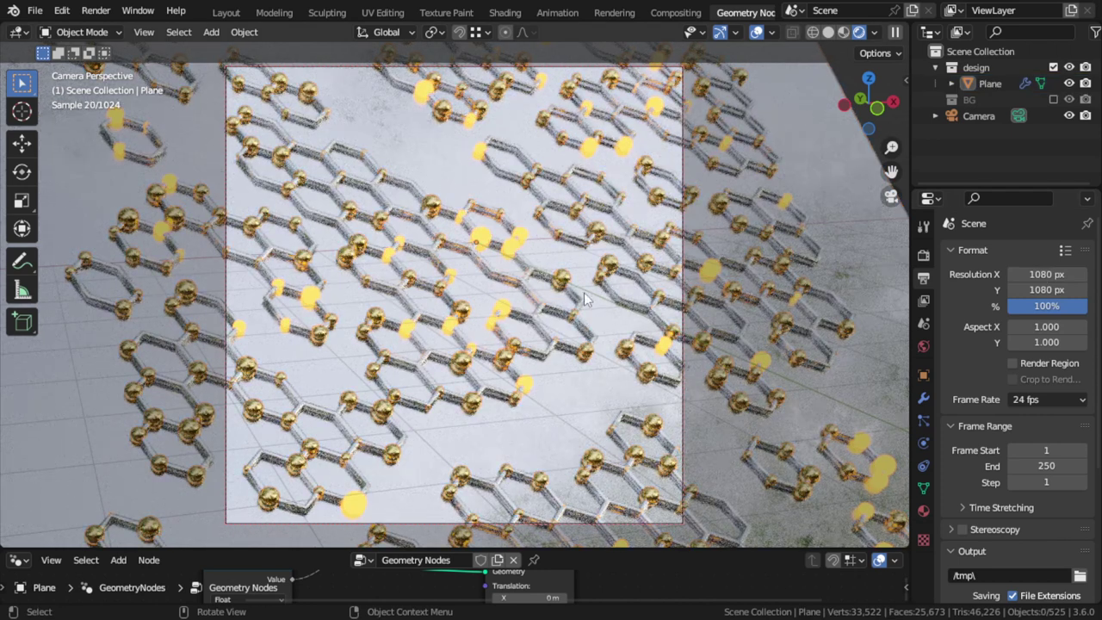
left_click(923, 255)
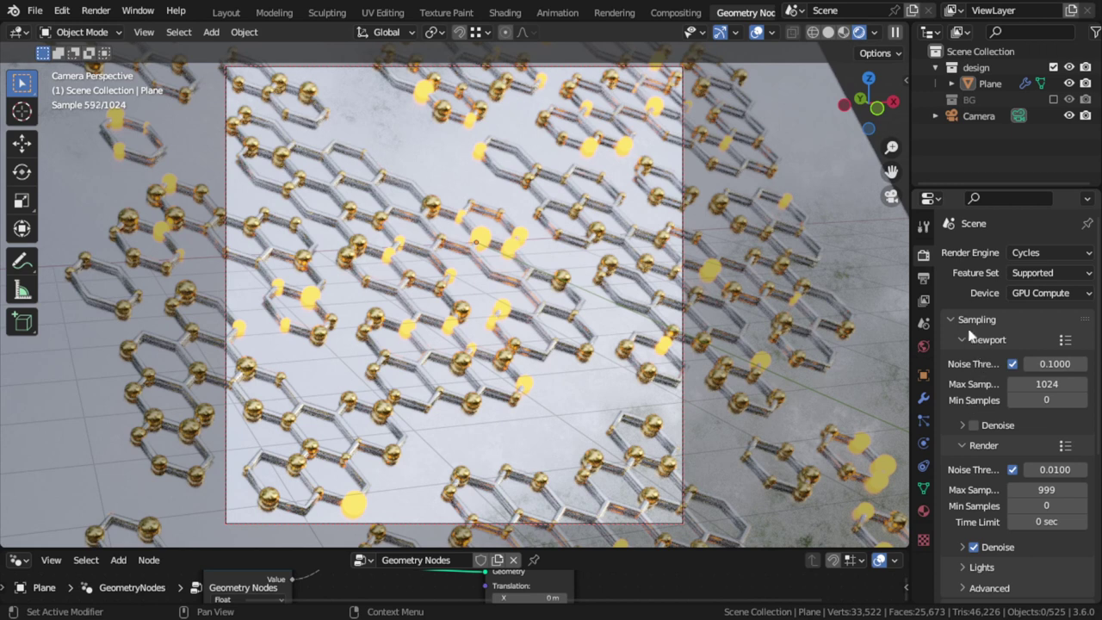
scroll(1030, 411, "down", 5)
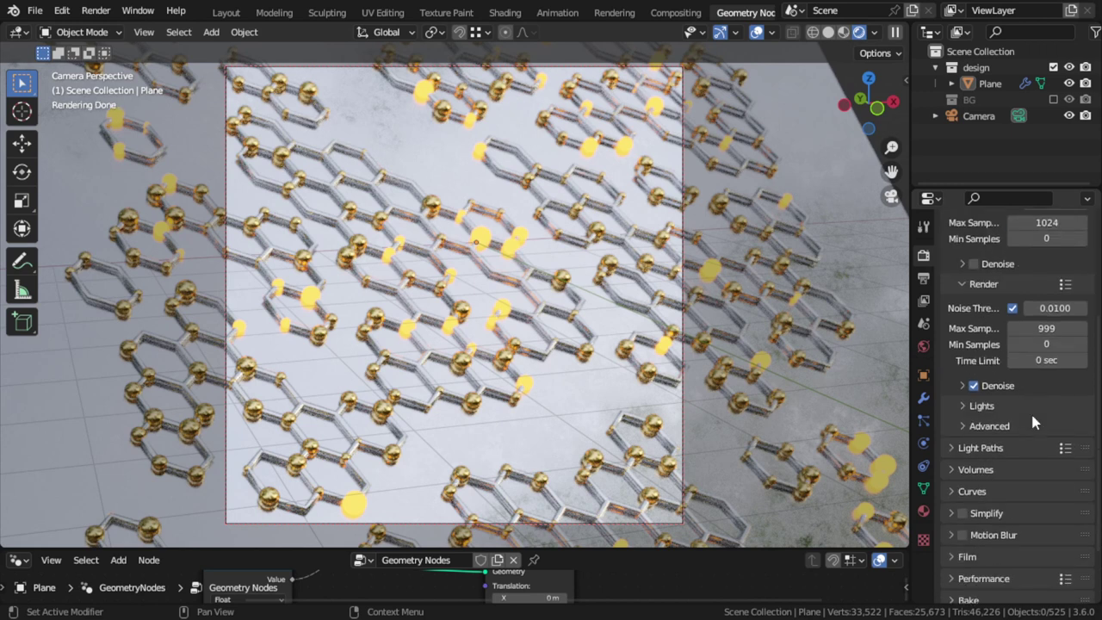
scroll(1031, 410, "down", 2)
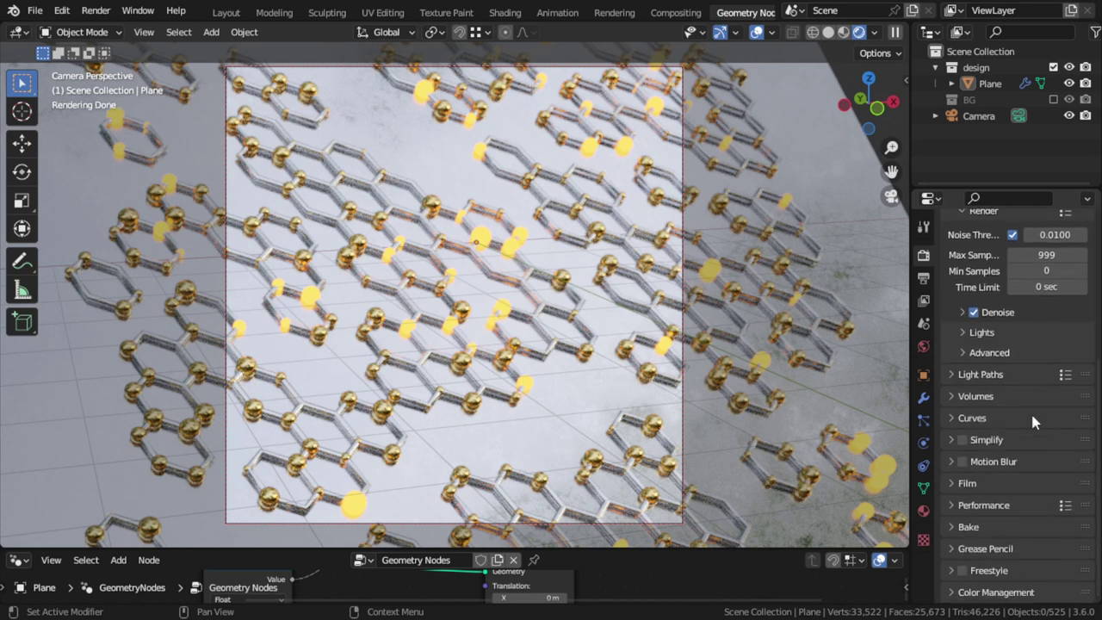
left_click(924, 277)
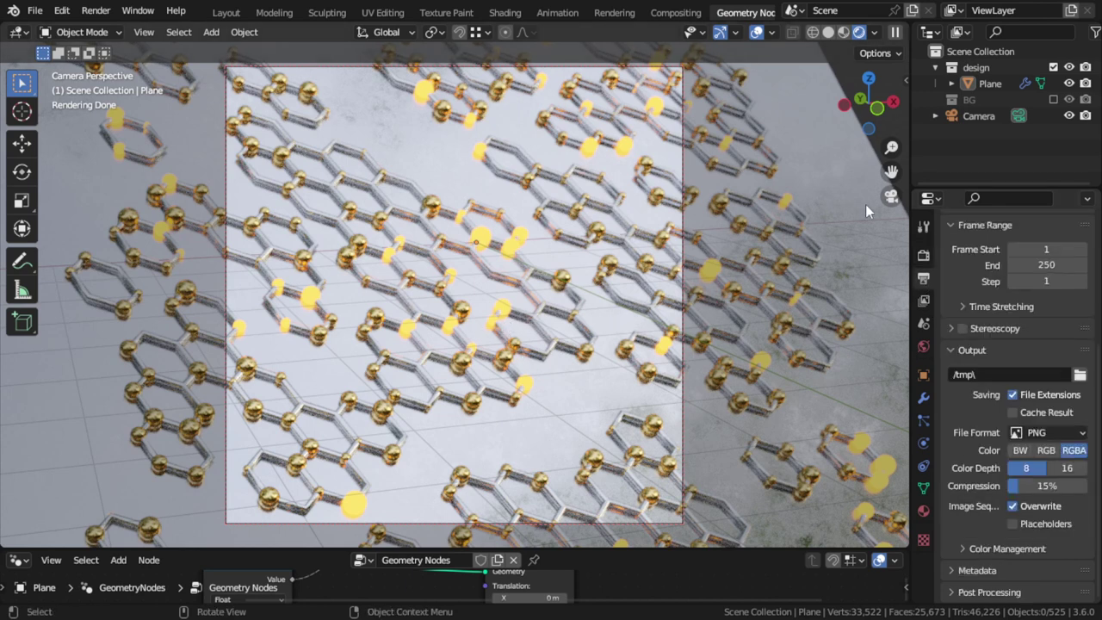
left_click(924, 347)
Feed the world Color from an Environment Texture.
left_click(1008, 354)
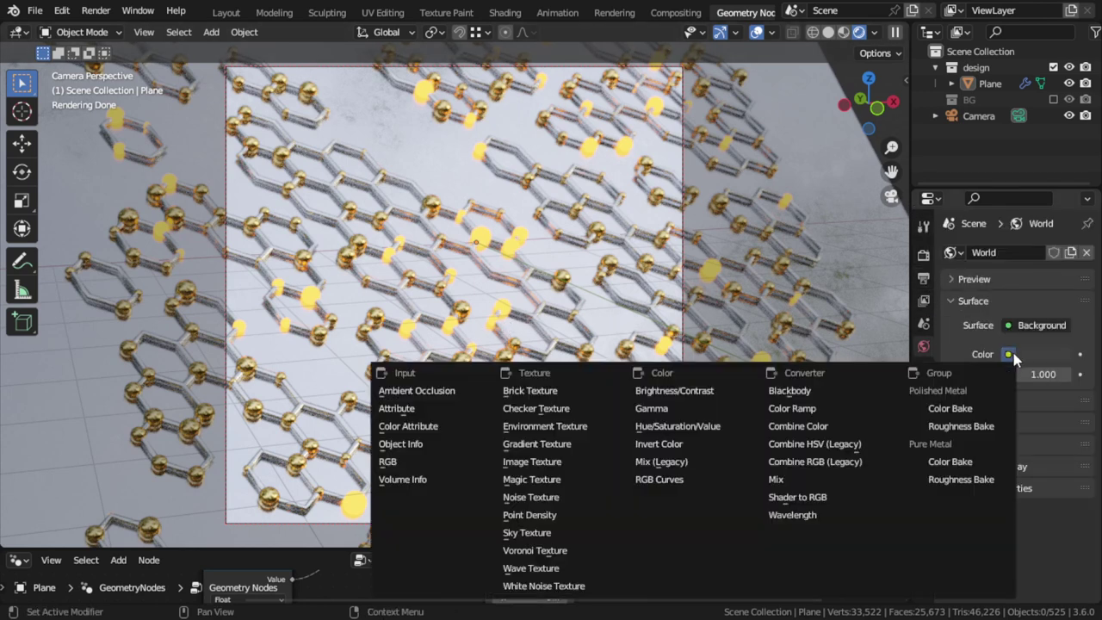
left_click(1008, 354)
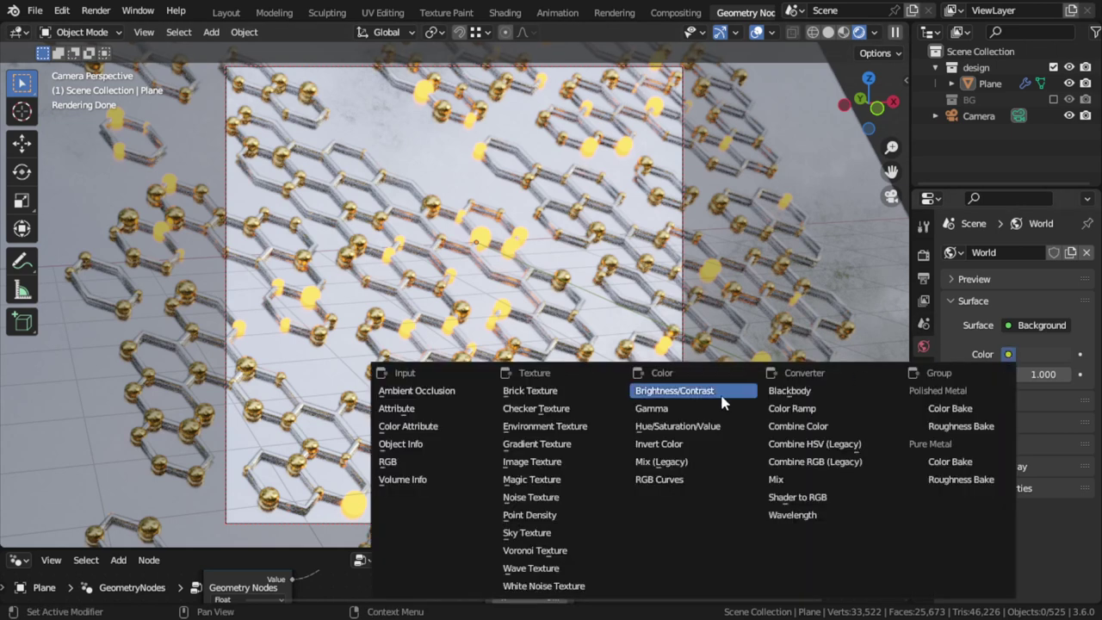
left_click(589, 433)
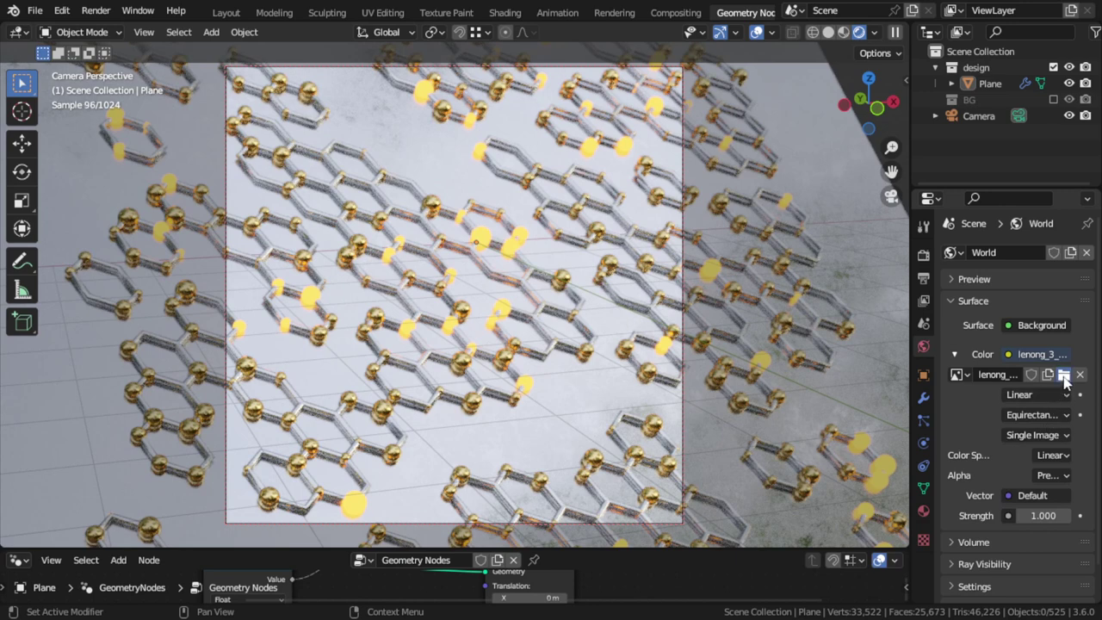
Load machine_shop_02_4k.hdr into the environment texture using the thumbnail file browser.
left_click(1065, 377)
scroll(672, 367, "down", 10)
scroll(672, 366, "down", 5)
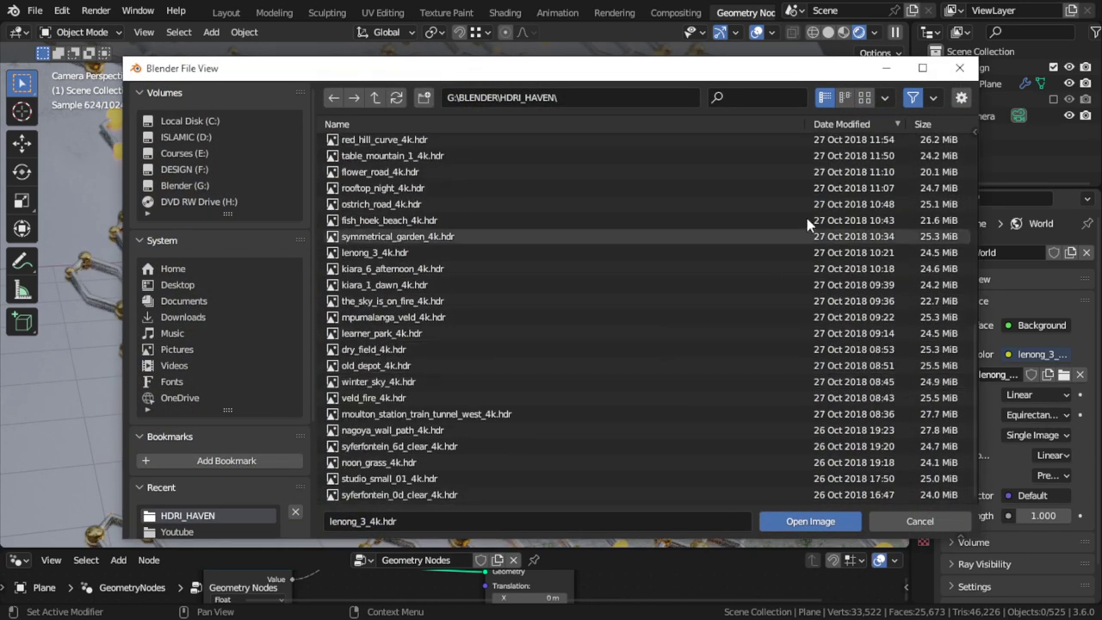
left_click(865, 98)
scroll(789, 383, "down", 3)
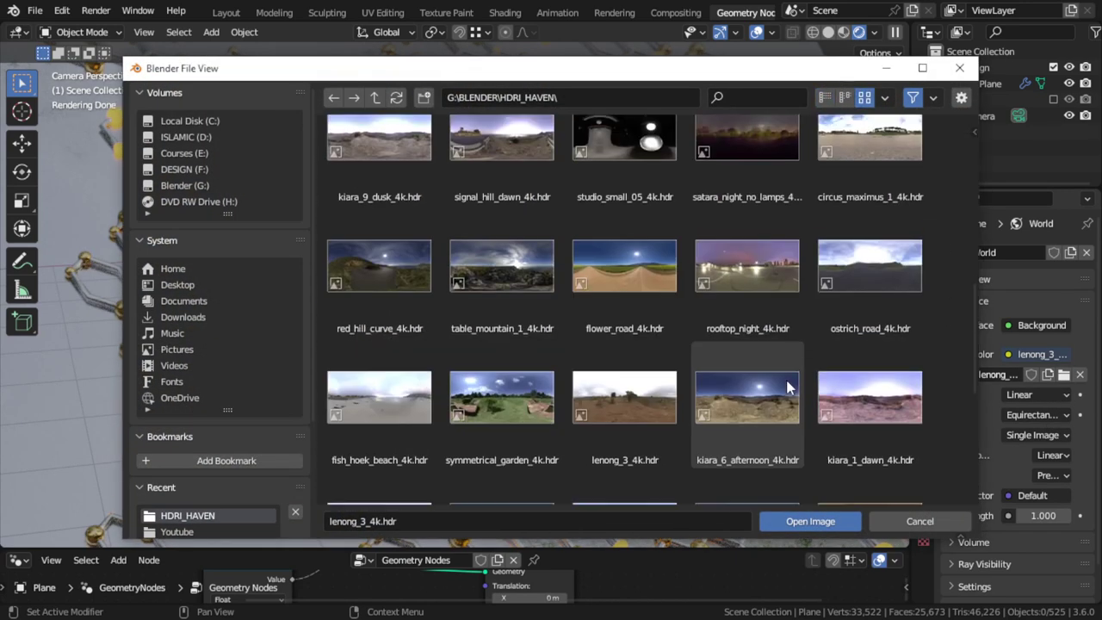
scroll(786, 385, "down", 5)
scroll(784, 376, "down", 3)
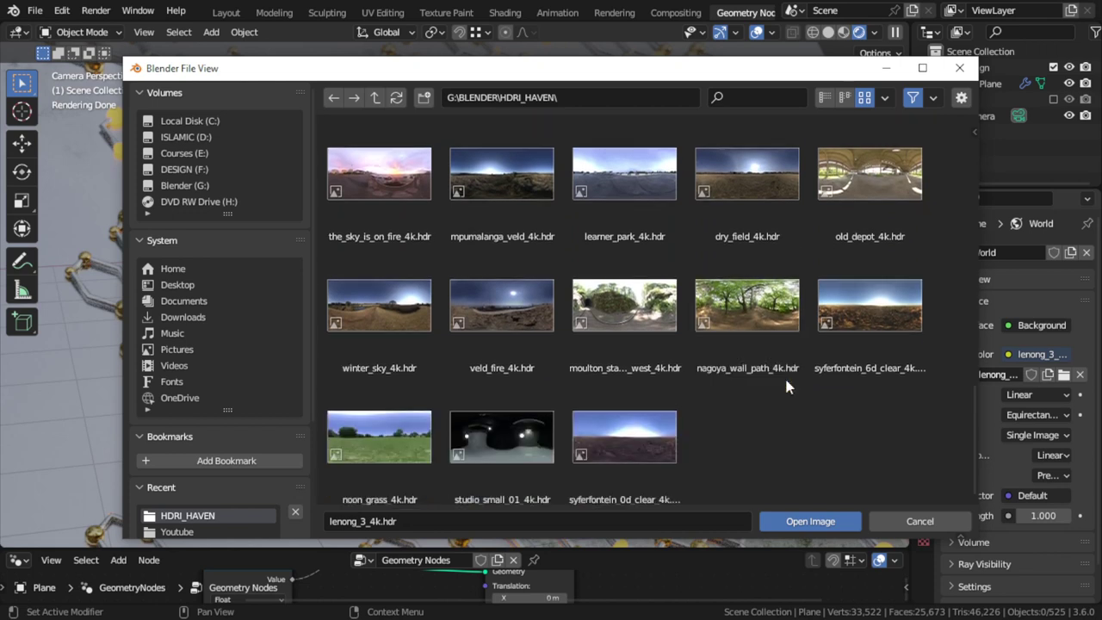
scroll(750, 376, "up", 3)
scroll(689, 387, "down", 3)
scroll(663, 384, "up", 5)
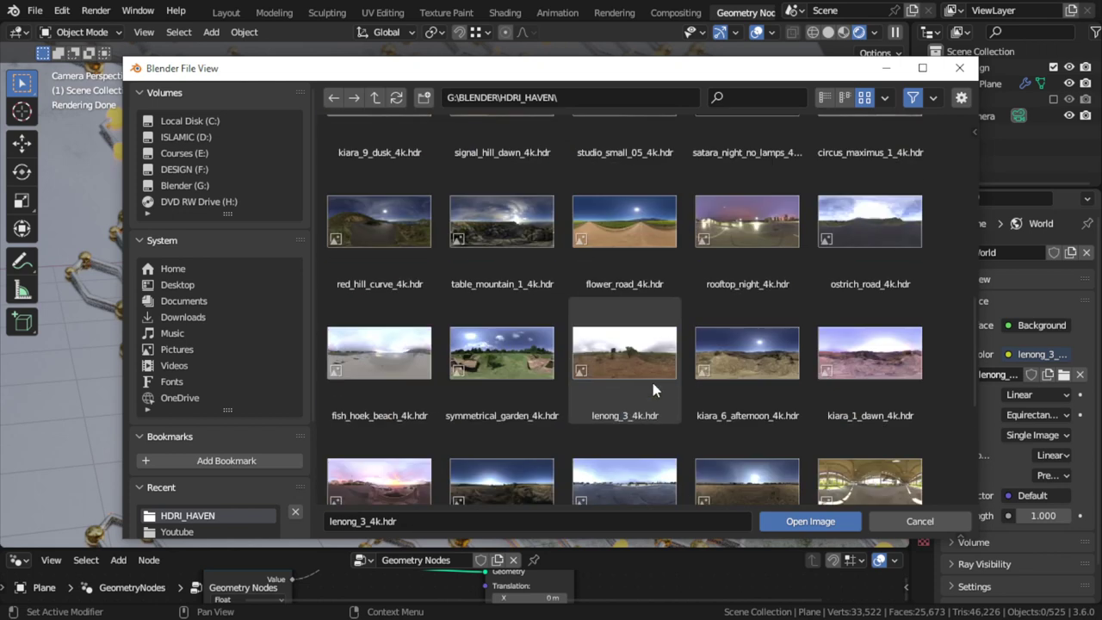
scroll(651, 378, "up", 3)
scroll(652, 381, "up", 3)
scroll(653, 384, "up", 5)
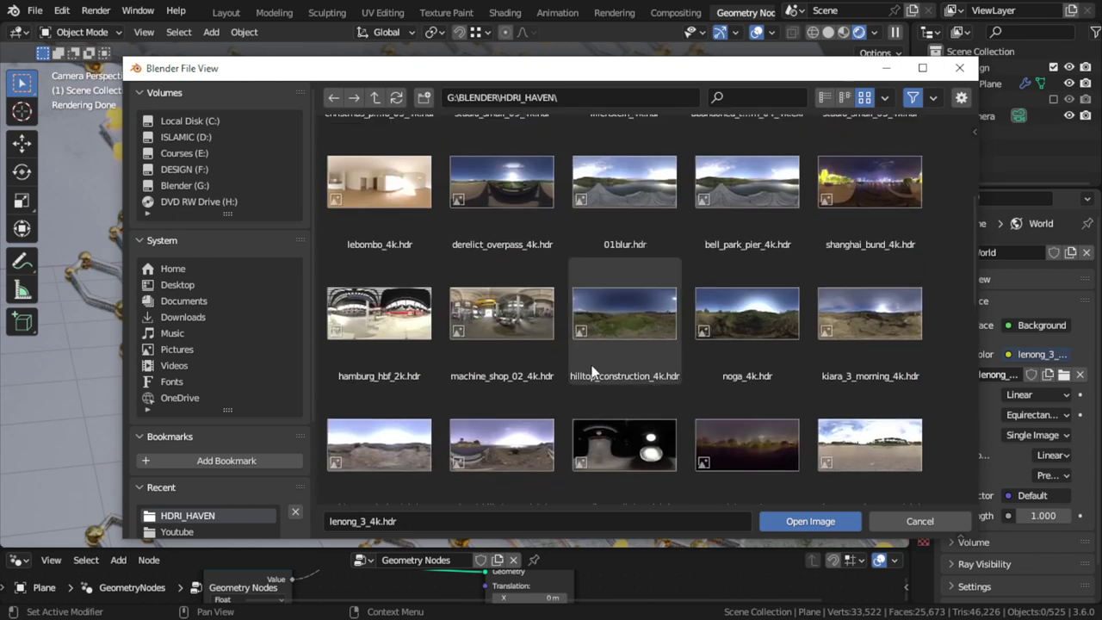
left_click(502, 312)
left_click(810, 521)
Set the world HDRI strength to 0.500, then select the camera.
left_click_drag(1020, 516, 990, 517)
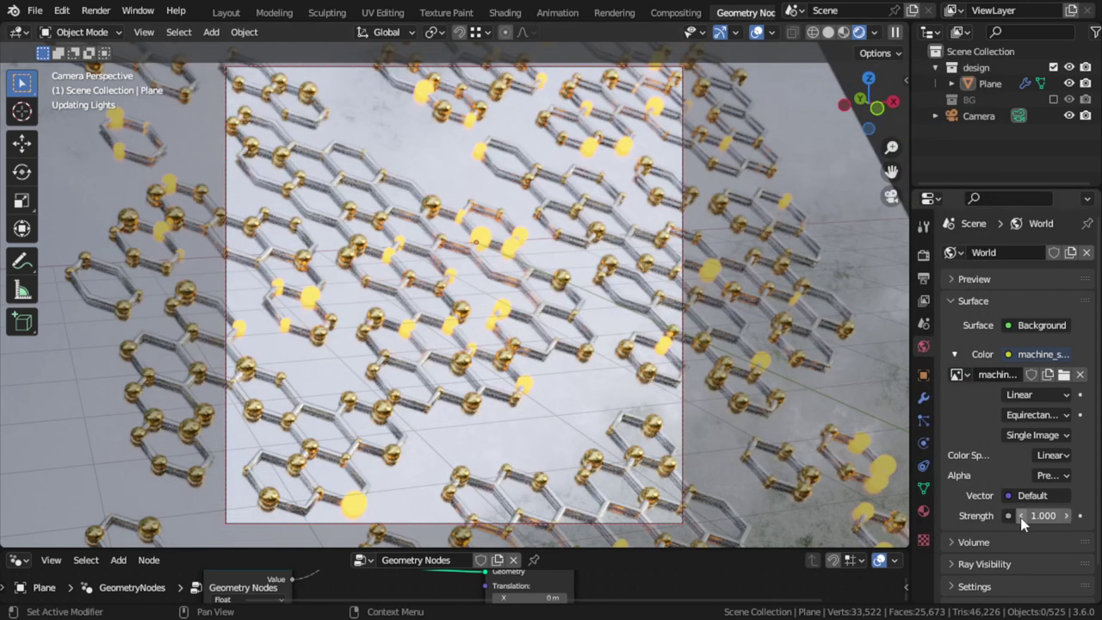
left_click(1022, 517)
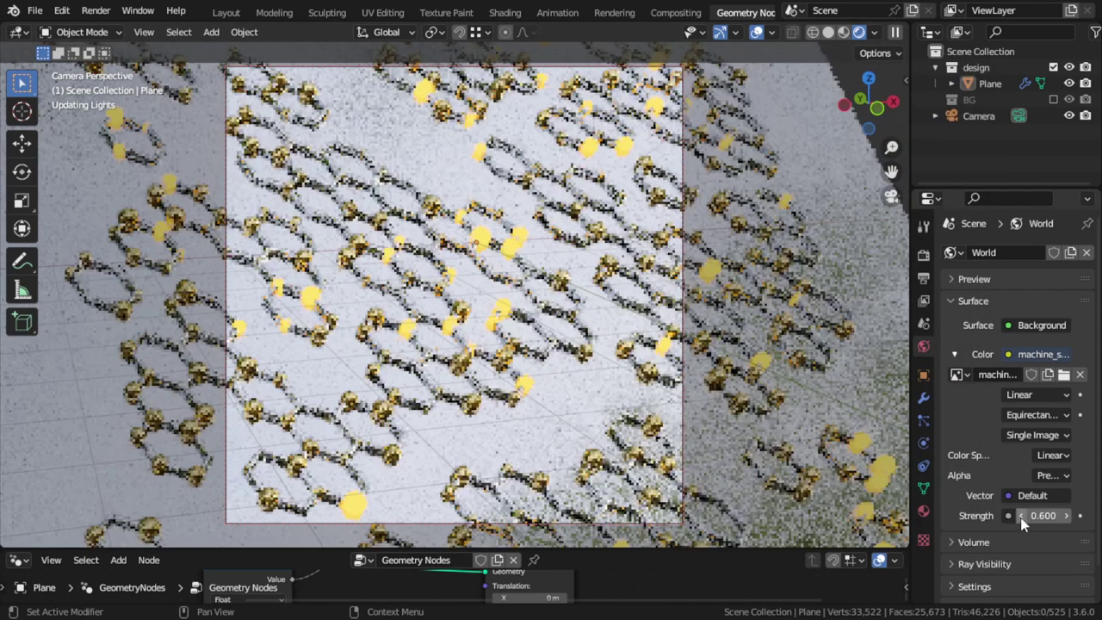
left_click(1022, 517)
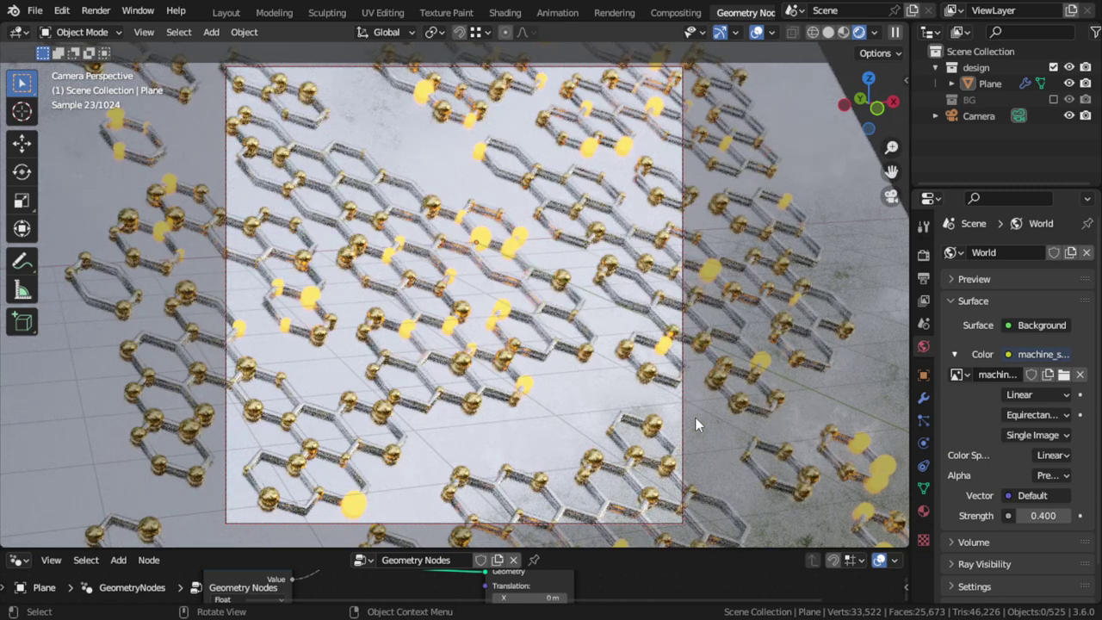
left_click(1073, 516)
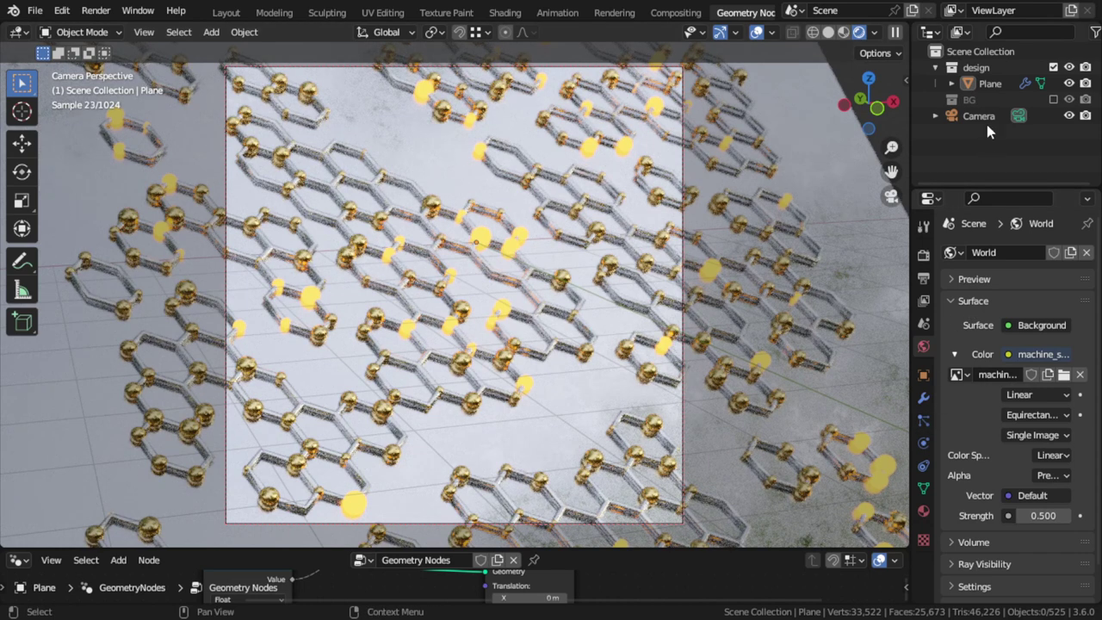
left_click(980, 117)
Adjust the camera F-Stop, trying 4.0 and settling at 2.4.
left_click(923, 442)
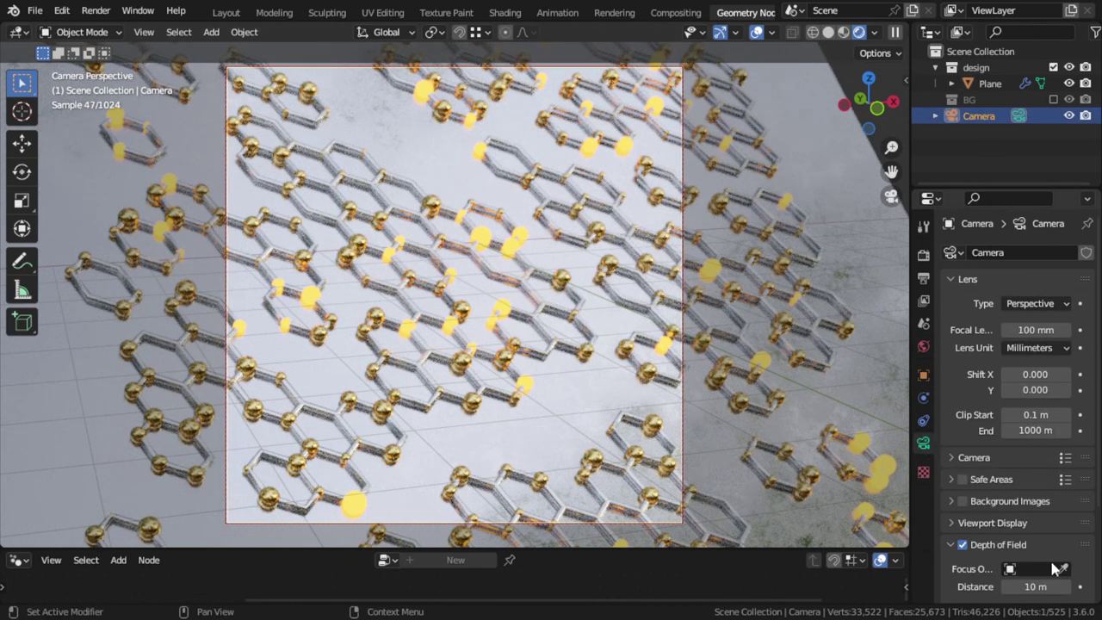
scroll(1050, 551, "down", 5)
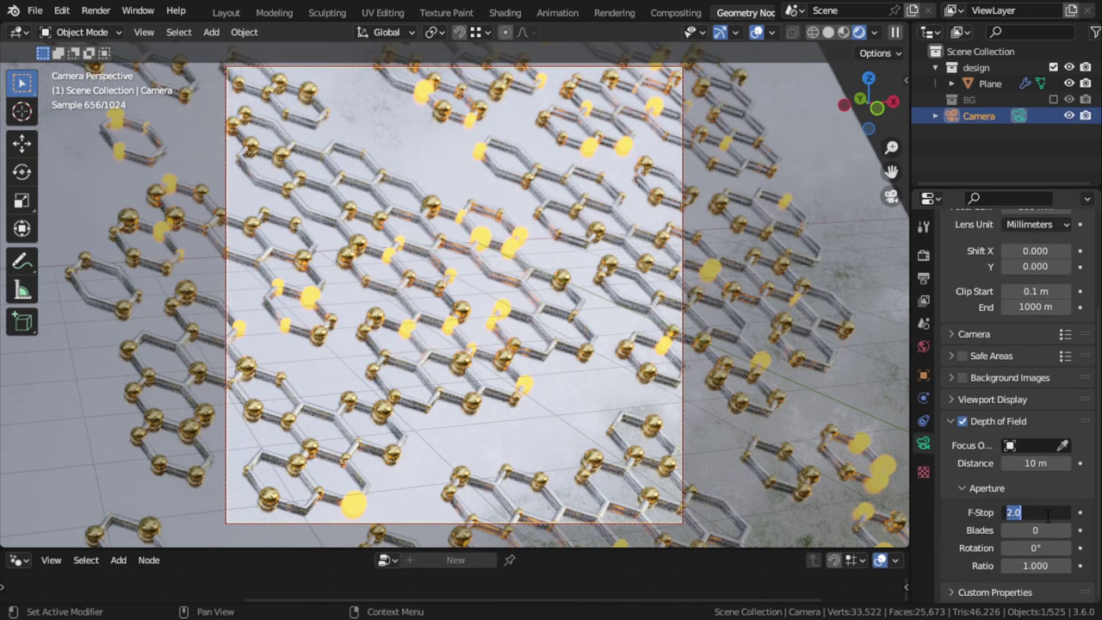
type("4")
key("Return")
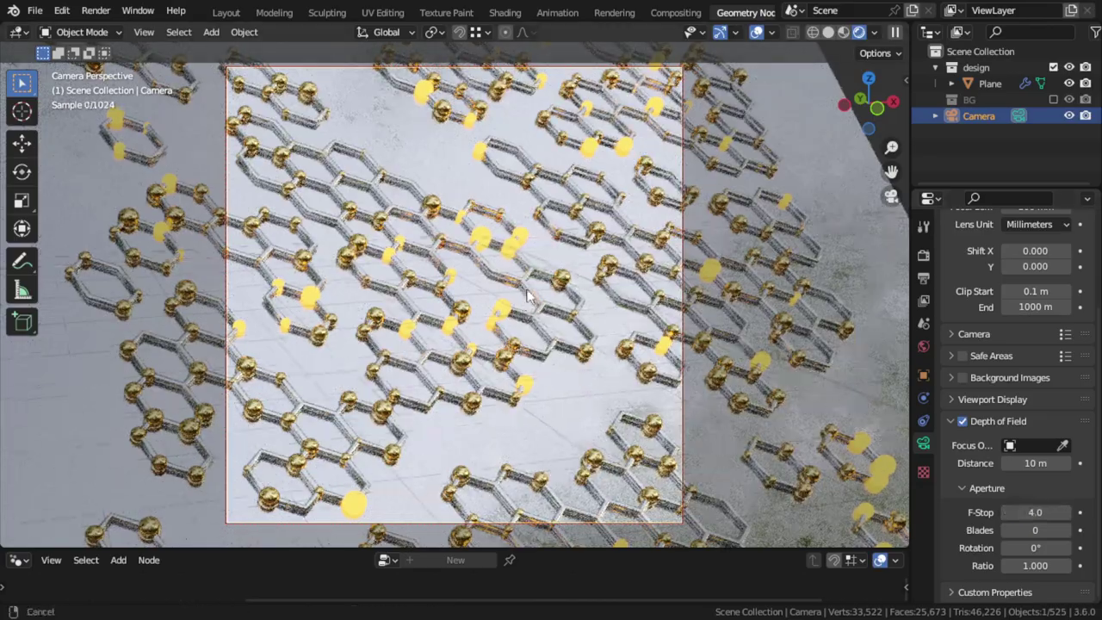
scroll(530, 296, "up", 5)
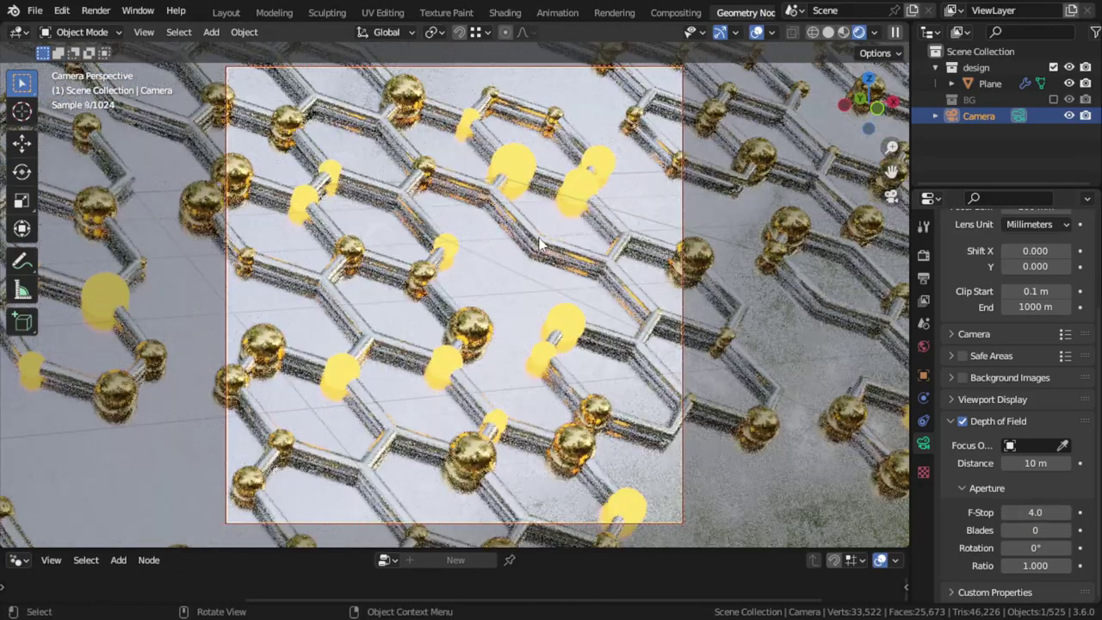
mouse_move(1038, 513)
left_mouse_down()
mouse_move(998, 512)
mouse_move(1066, 515)
left_mouse_up()
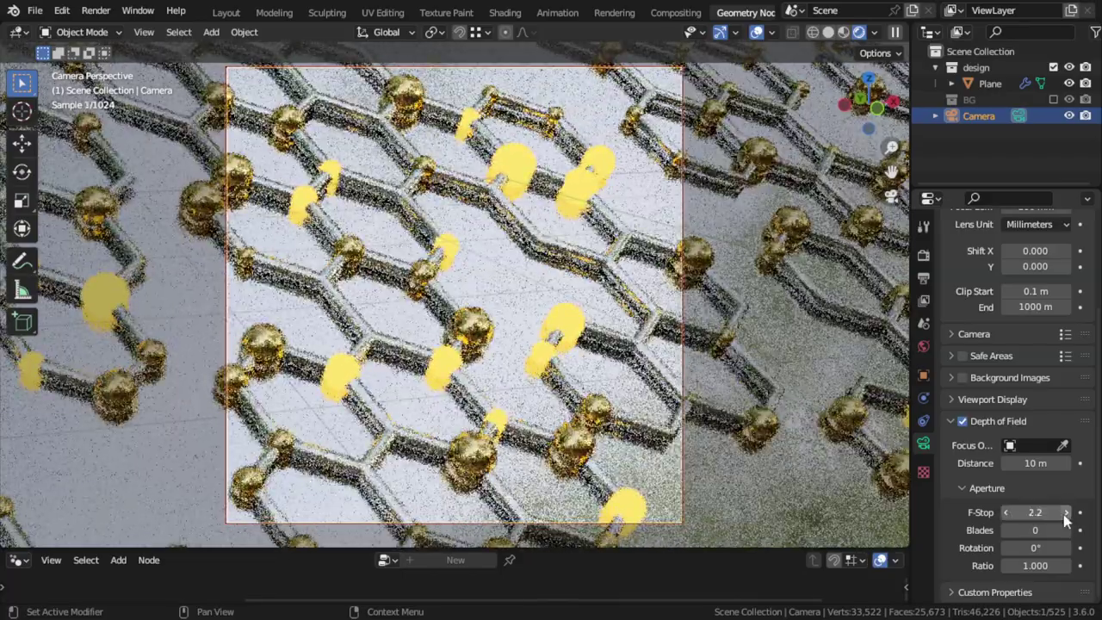
left_click_drag(1066, 515, 1071, 515)
Rotate the camera so the hex pattern crosses the frame diagonally, and save '3-cool art.blend'.
key("g")
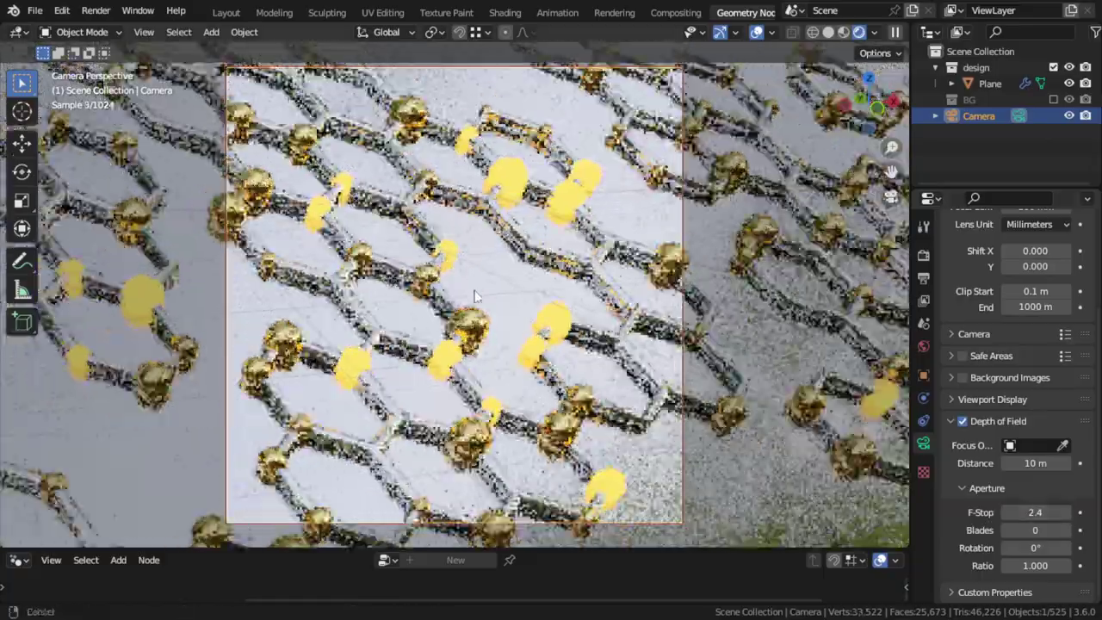
mouse_move(476, 295)
middle_mouse_down()
mouse_move(520, 382)
mouse_move(495, 332)
mouse_move(433, 368)
mouse_move(489, 299)
mouse_move(476, 356)
middle_mouse_up()
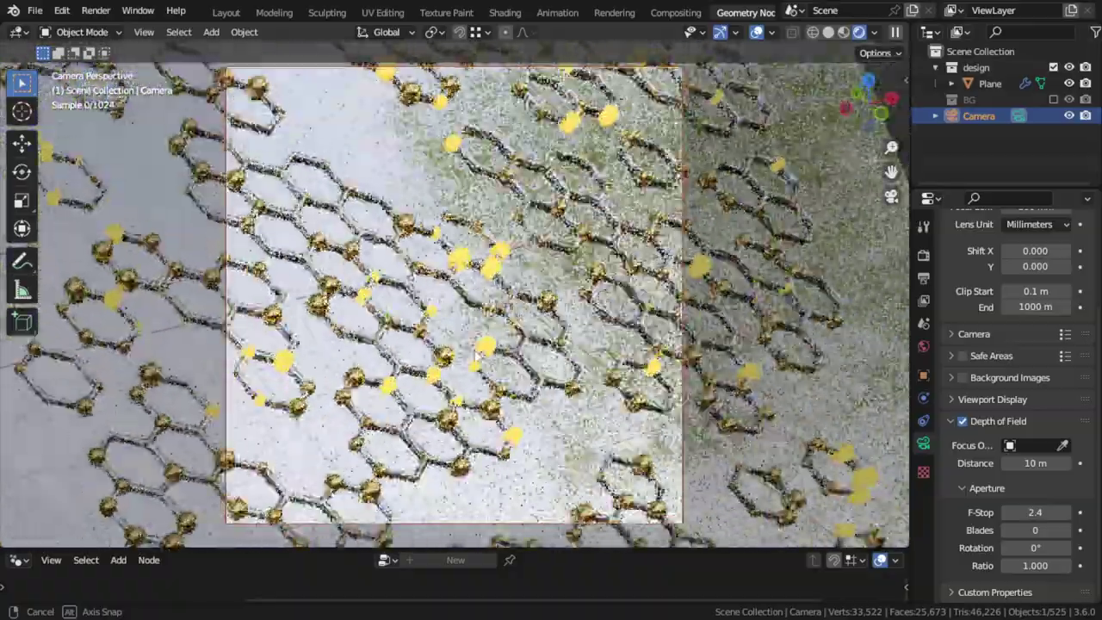
mouse_move(475, 353)
middle_mouse_down()
mouse_move(531, 333)
mouse_move(506, 334)
mouse_move(533, 268)
mouse_move(548, 285)
middle_mouse_up()
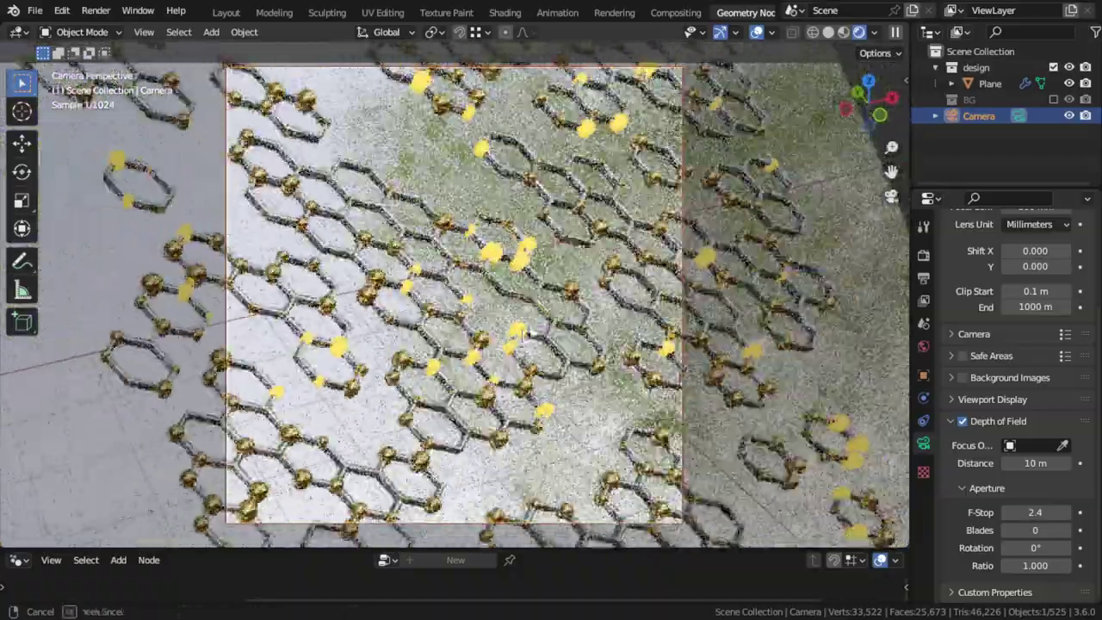
key("alt+a")
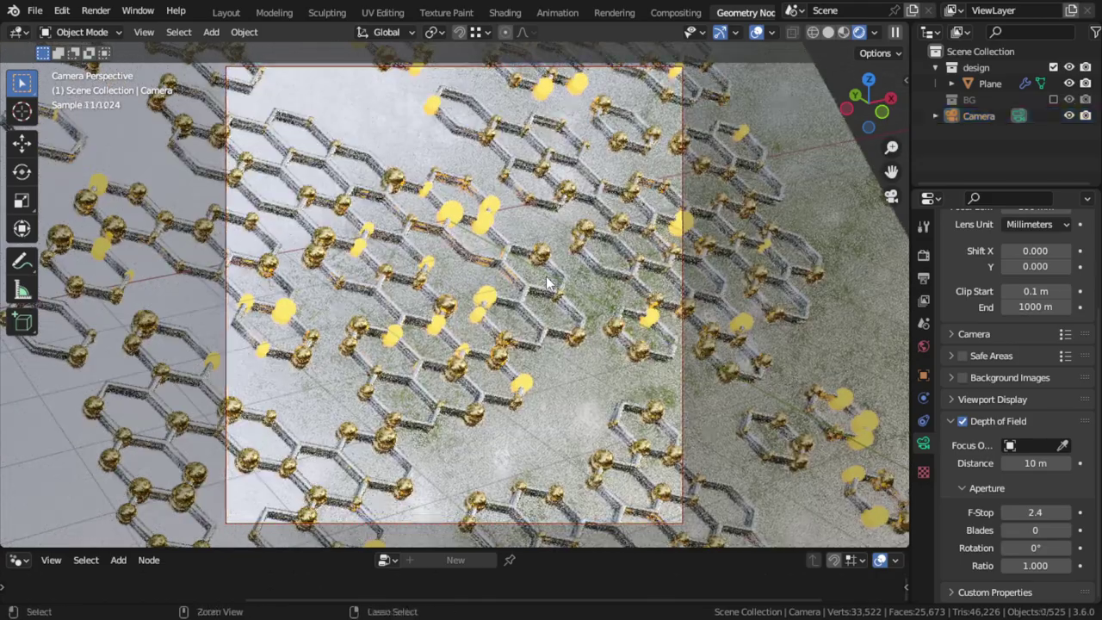
key("ctrl+s")
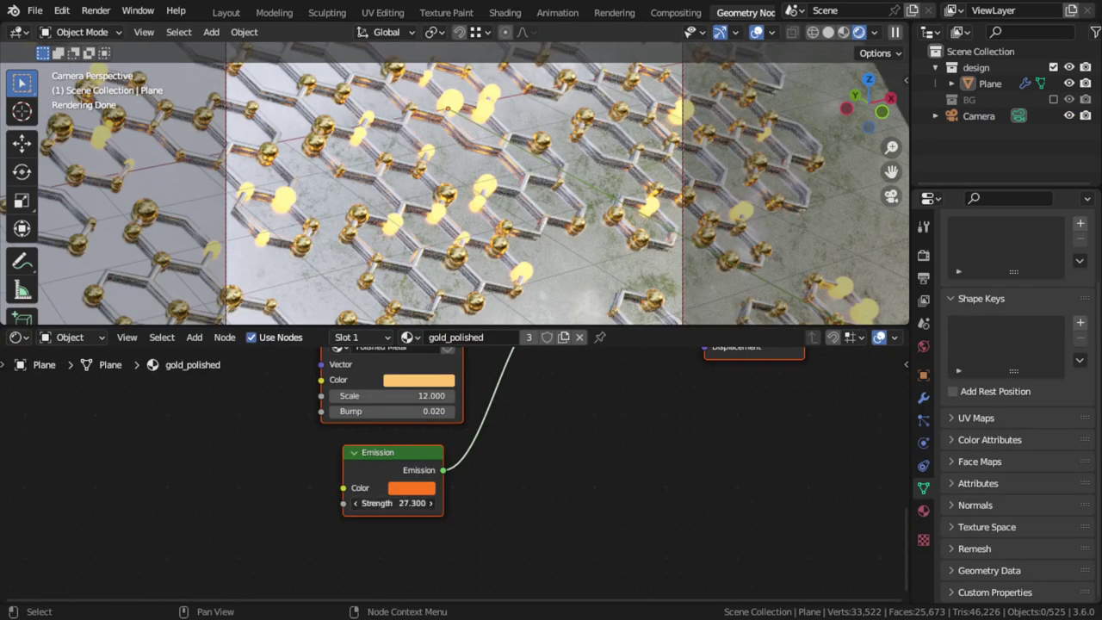
Set the gold material's Emission Strength to 25, after briefly trying 22.
double_click(416, 503)
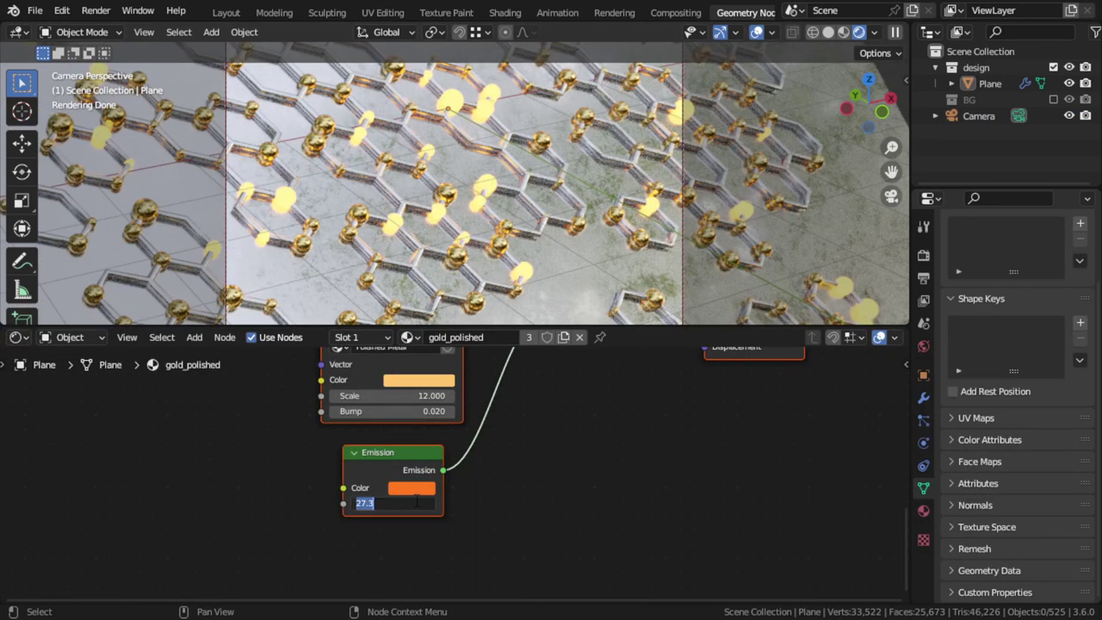
type("22")
key("Return")
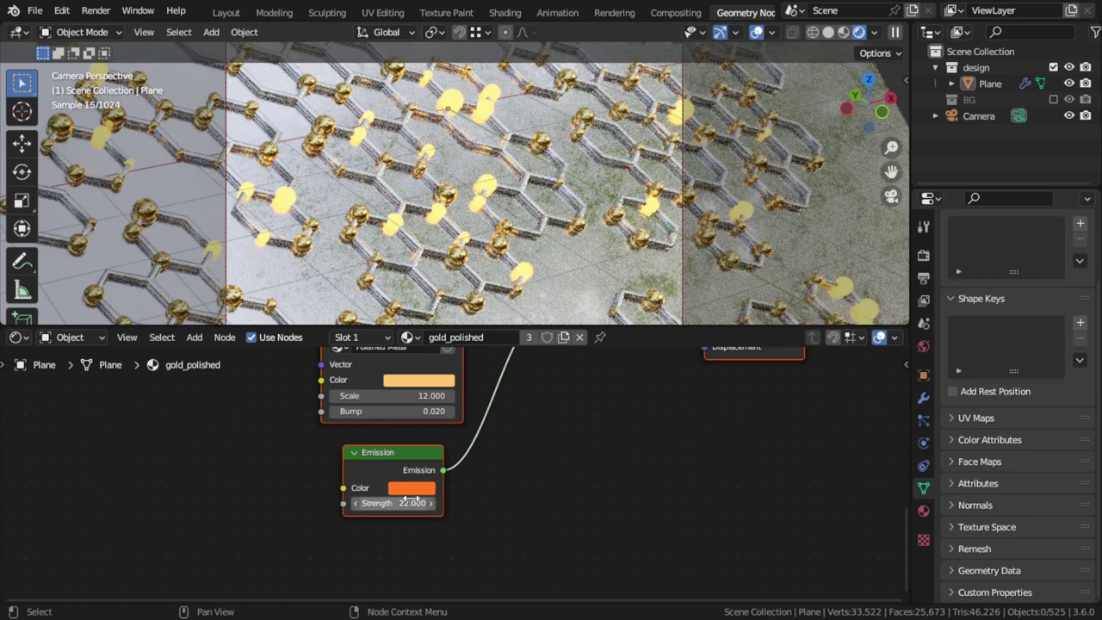
left_click(414, 488)
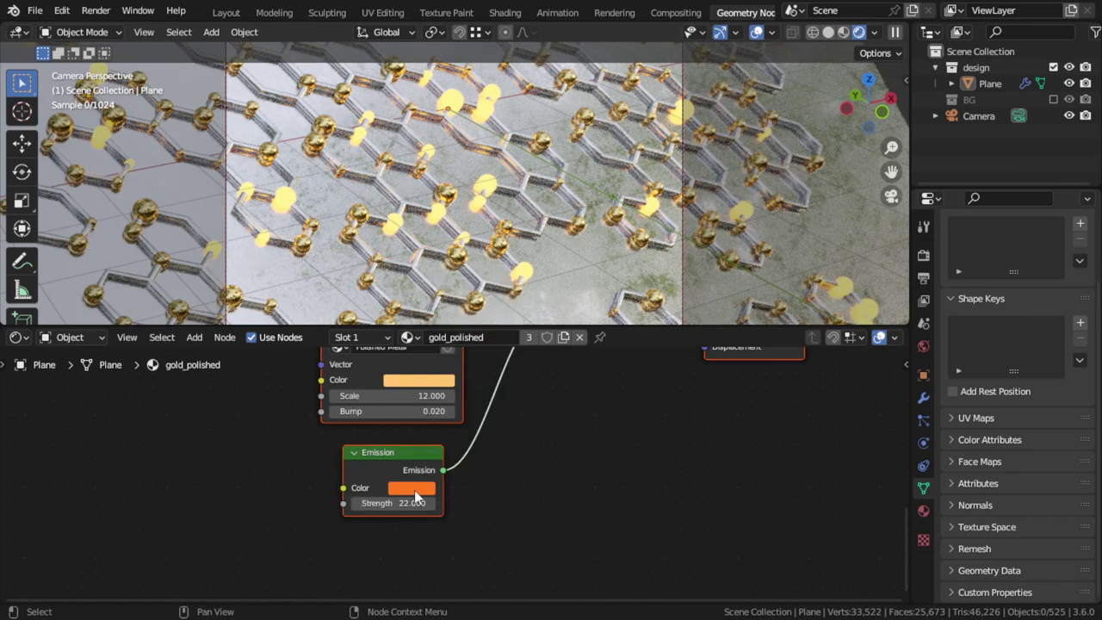
left_click(414, 499)
type("25")
key("Return")
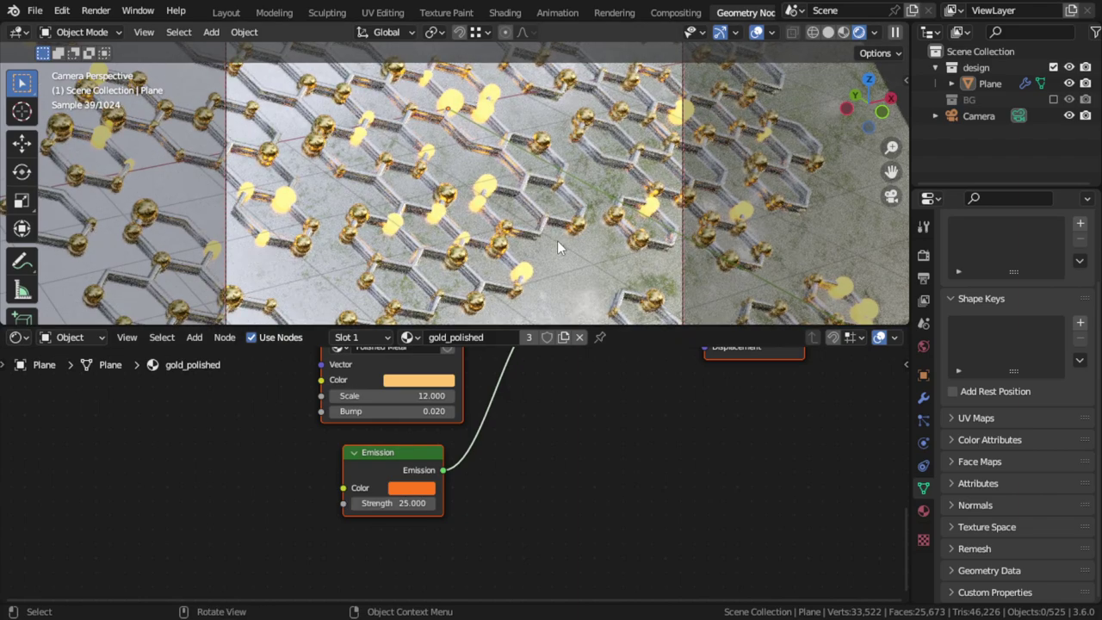
Enlarge the 3D view, save the project, and switch to Solid shading.
left_click_drag(560, 327, 573, 488)
key("ctrl+s")
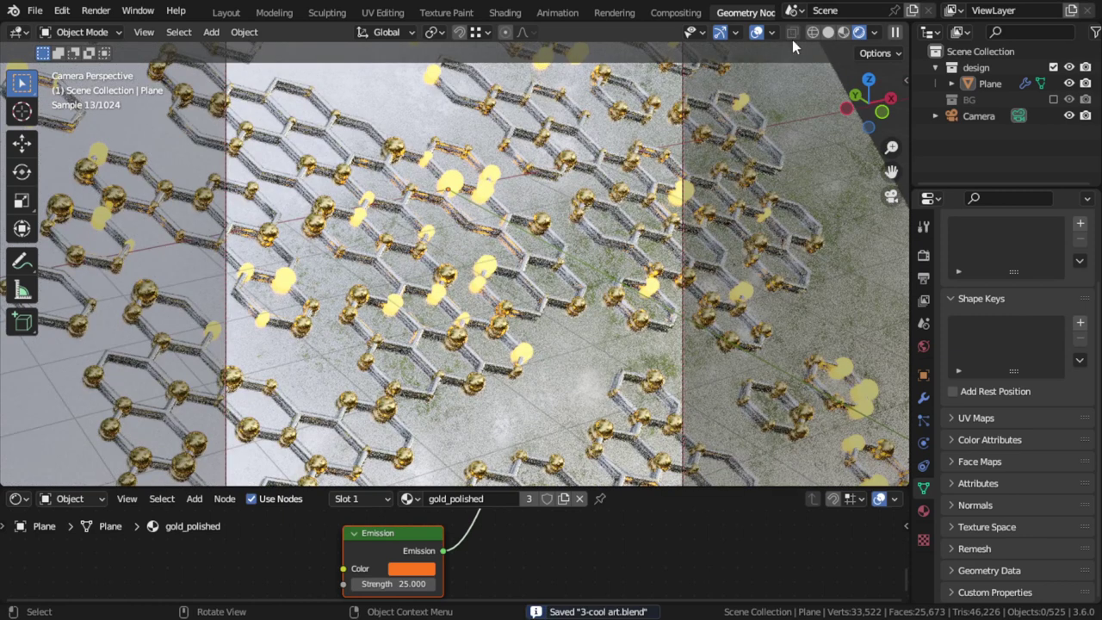
left_click(827, 34)
Render the final image with F12, zoom and pan to inspect it, then close the render window.
key("F12")
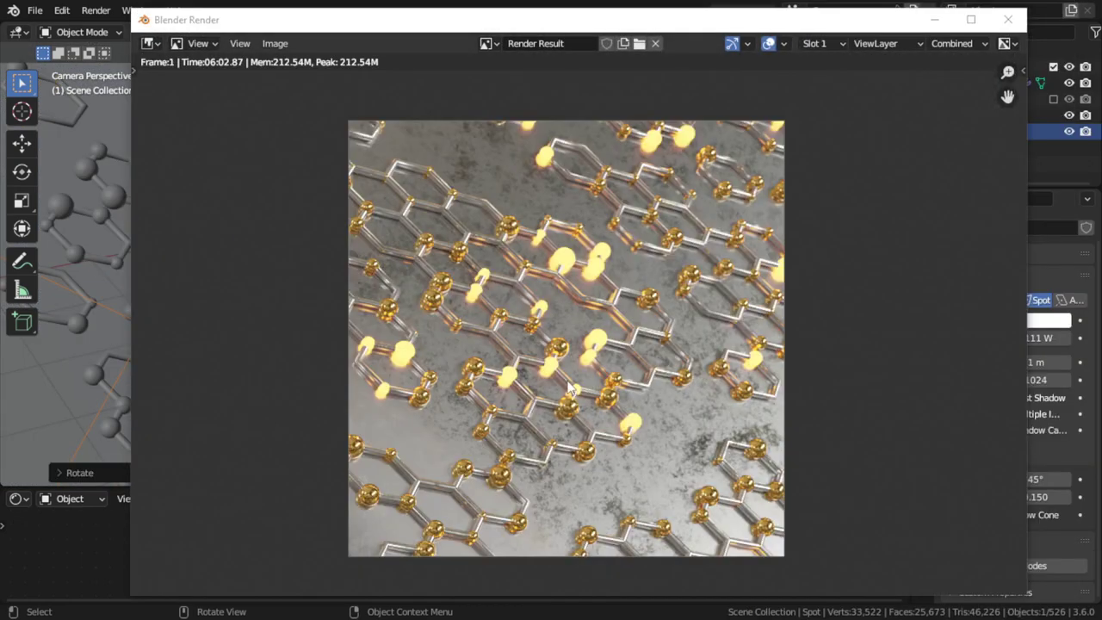
scroll(568, 387, "up", 1)
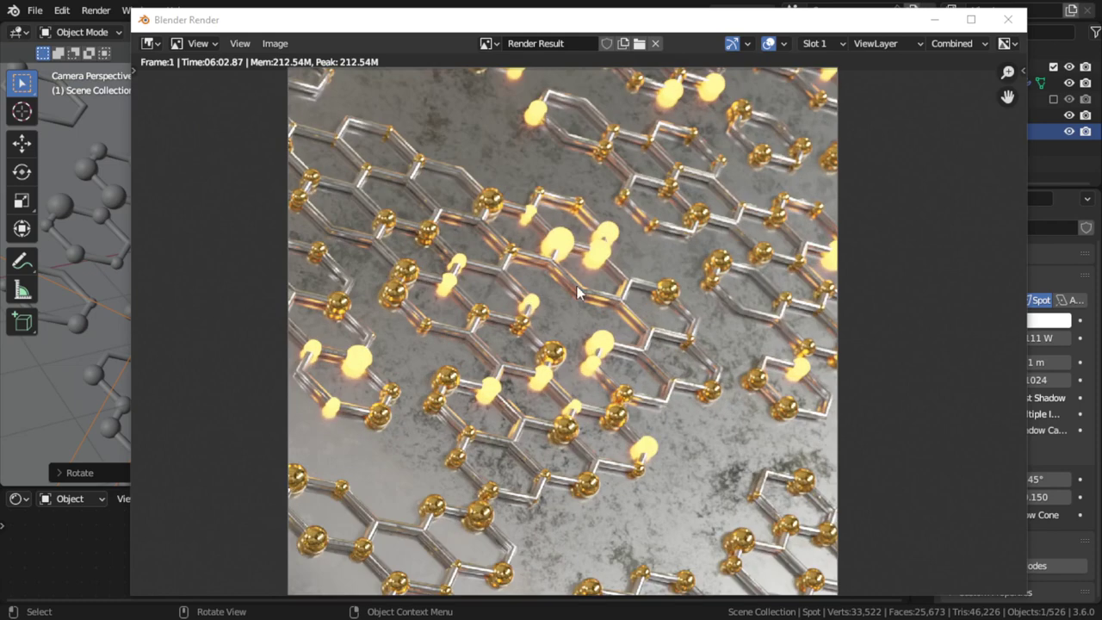
scroll(578, 293, "down", 1)
mouse_move(618, 320)
middle_mouse_down()
mouse_move(564, 251)
mouse_move(551, 272)
middle_mouse_up()
scroll(549, 234, "up", 1)
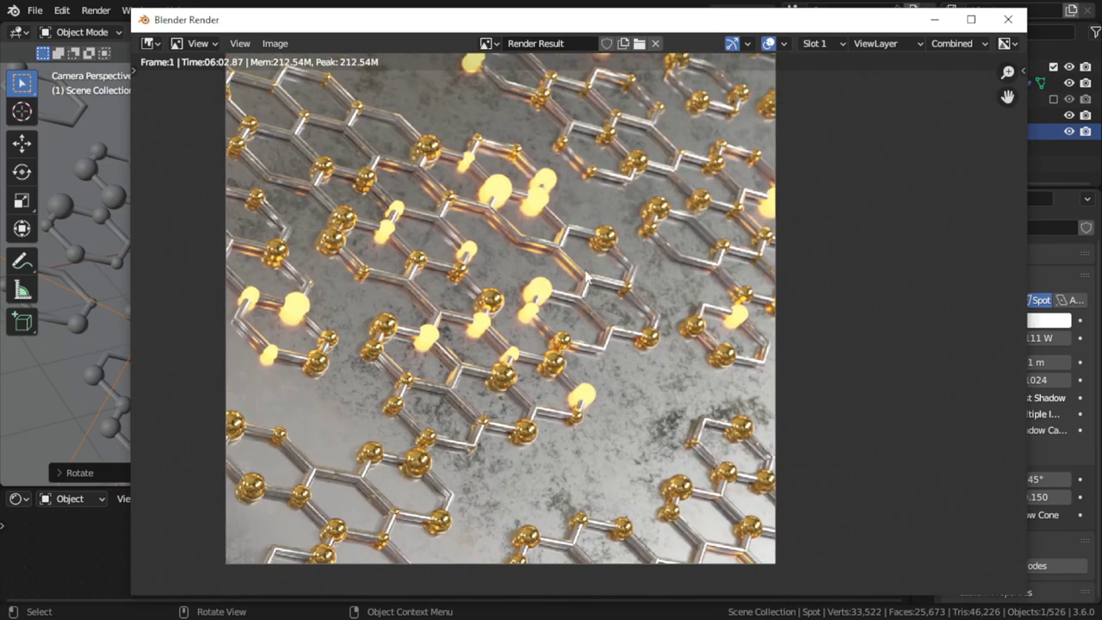
left_click(1007, 19)
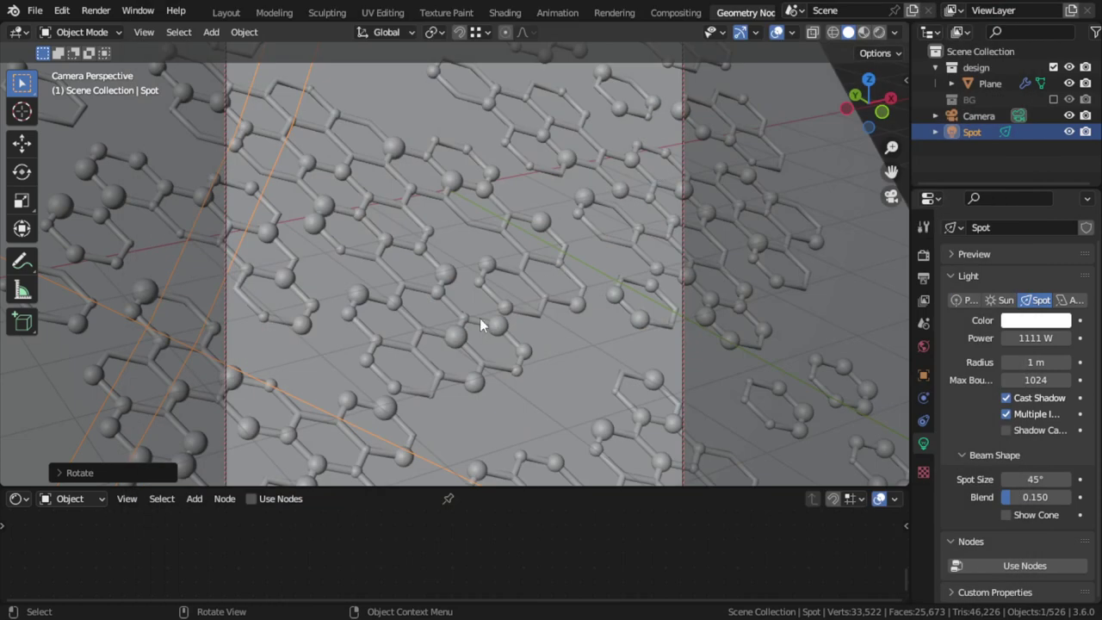
Select the Plane and enlarge the Shader Editor to show the Polished Metal and Mix Shader nodes.
left_click(485, 362)
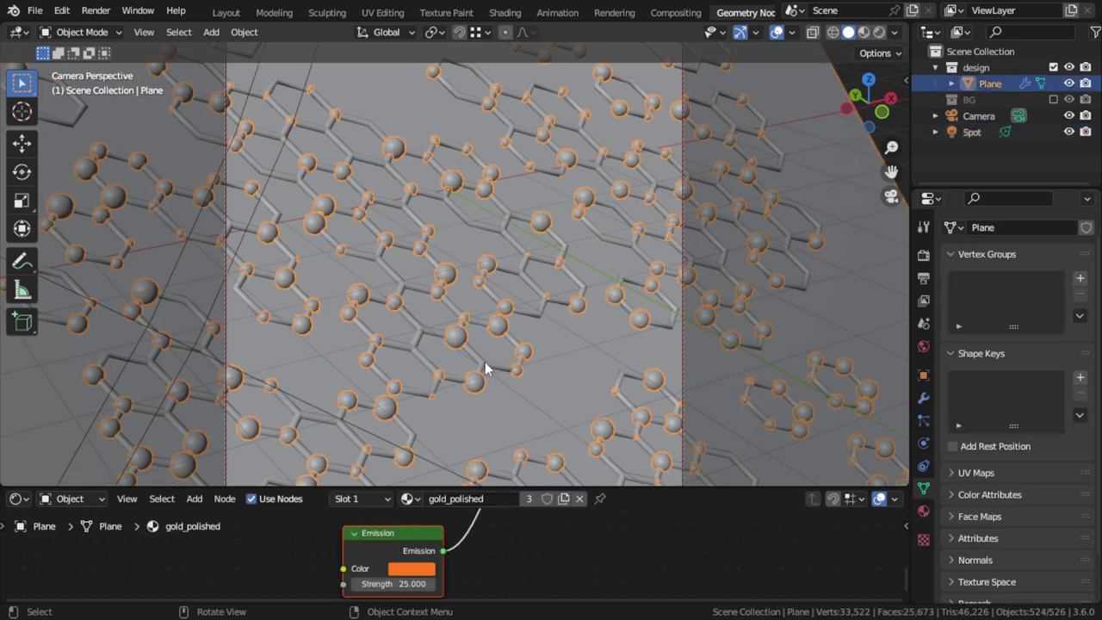
left_click_drag(507, 487, 517, 297)
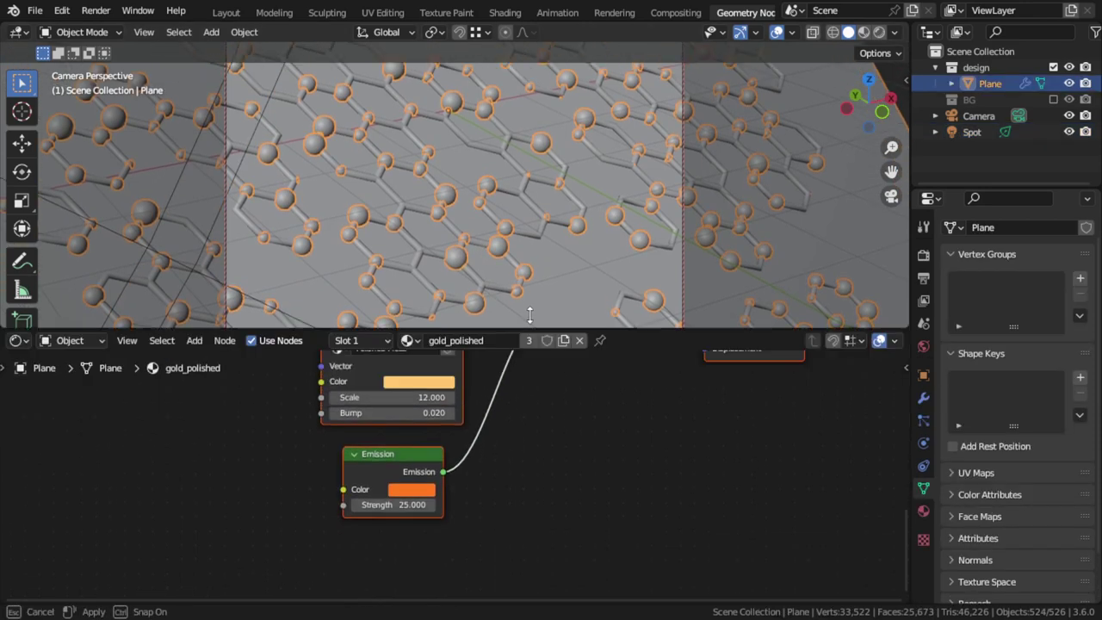
middle_click_drag(494, 404, 479, 514)
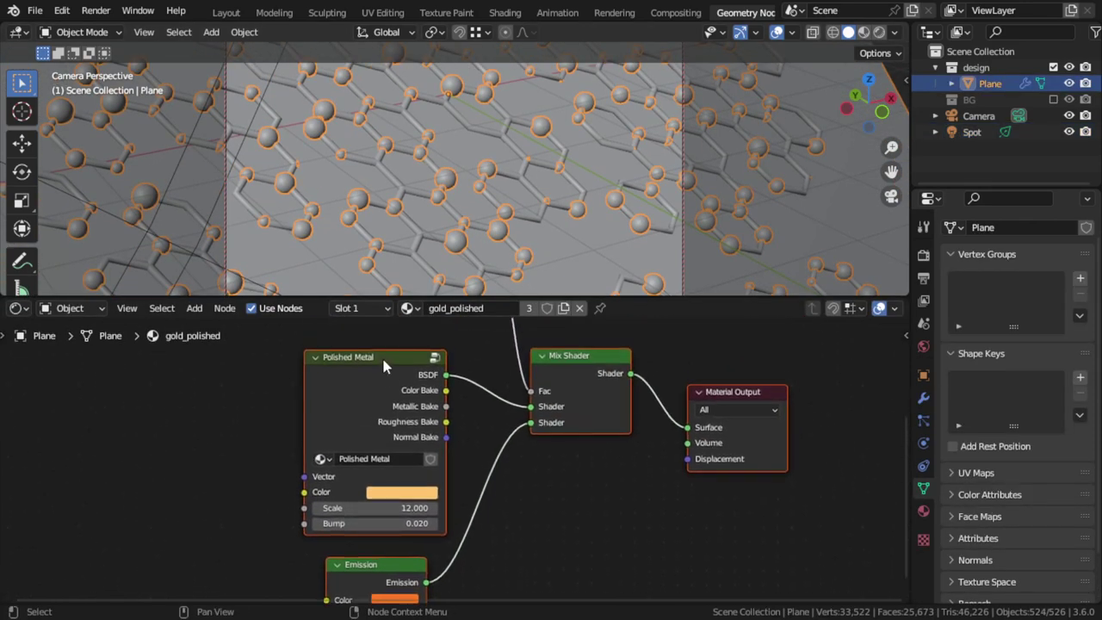
middle_click_drag(383, 366, 331, 359)
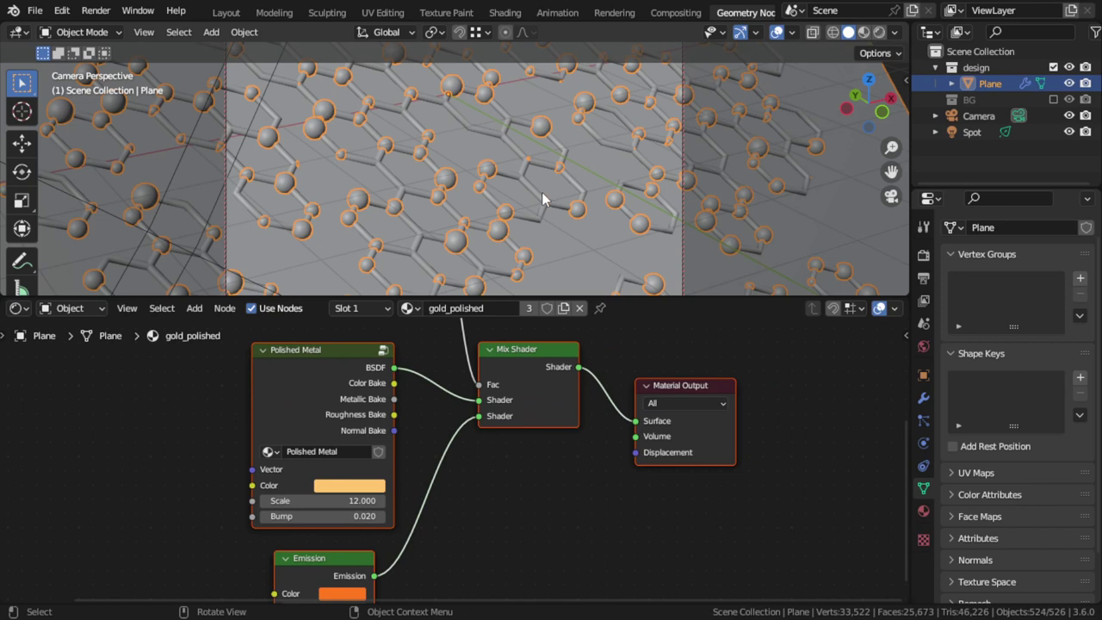
left_click(512, 360)
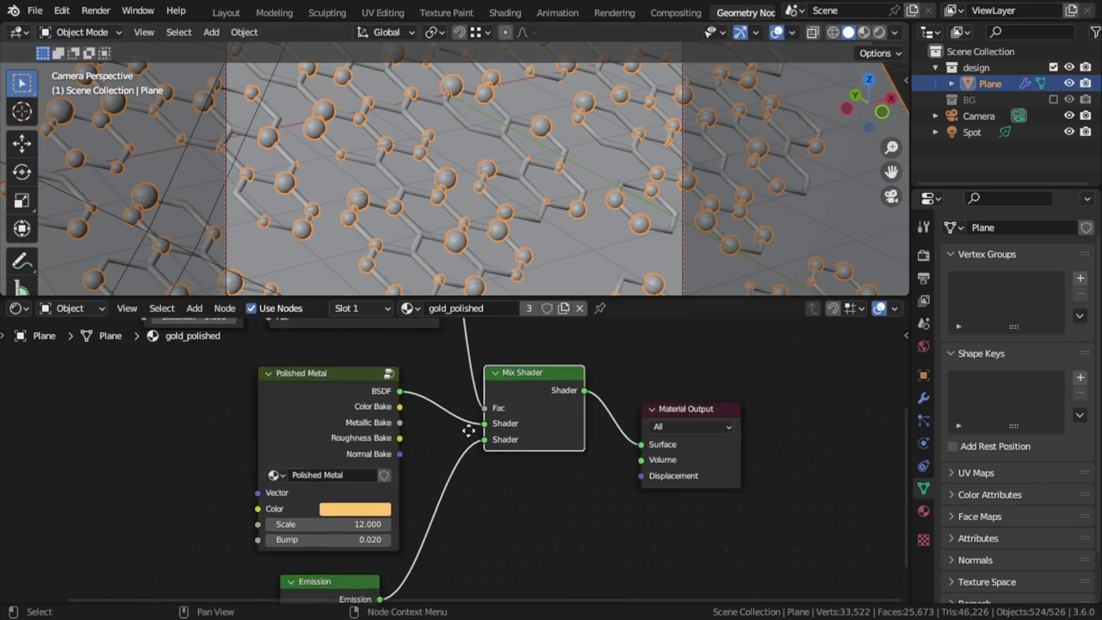
Bring the Noise Texture and Color Ramp nodes into view, then preview in Rendered shading.
scroll(462, 423, "down", 3)
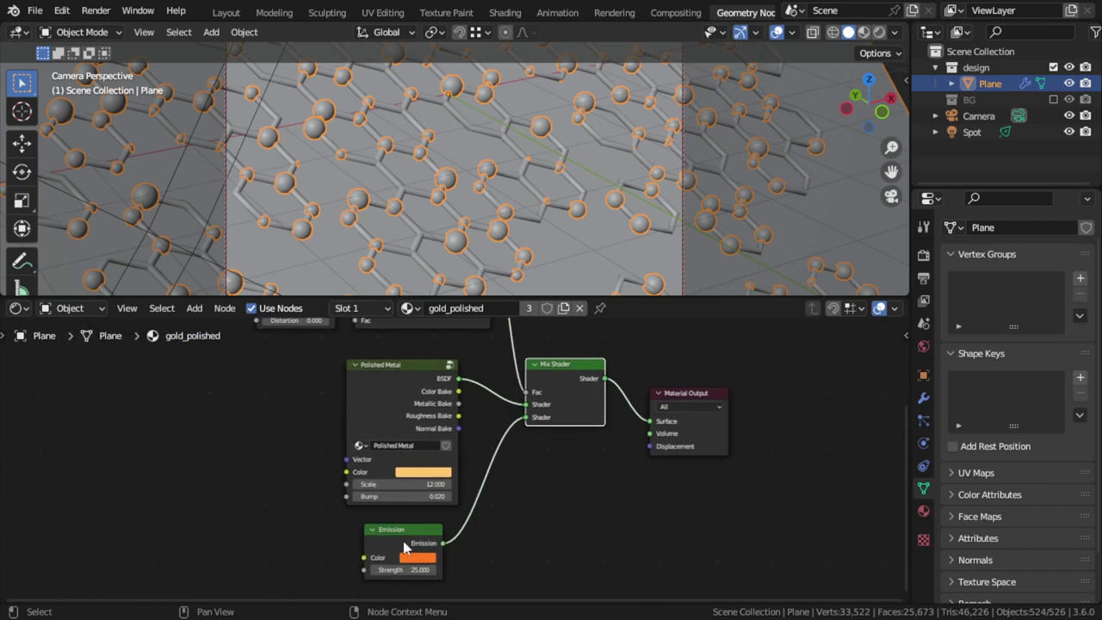
middle_click_drag(405, 547, 431, 359)
left_click(431, 359)
left_click(323, 345)
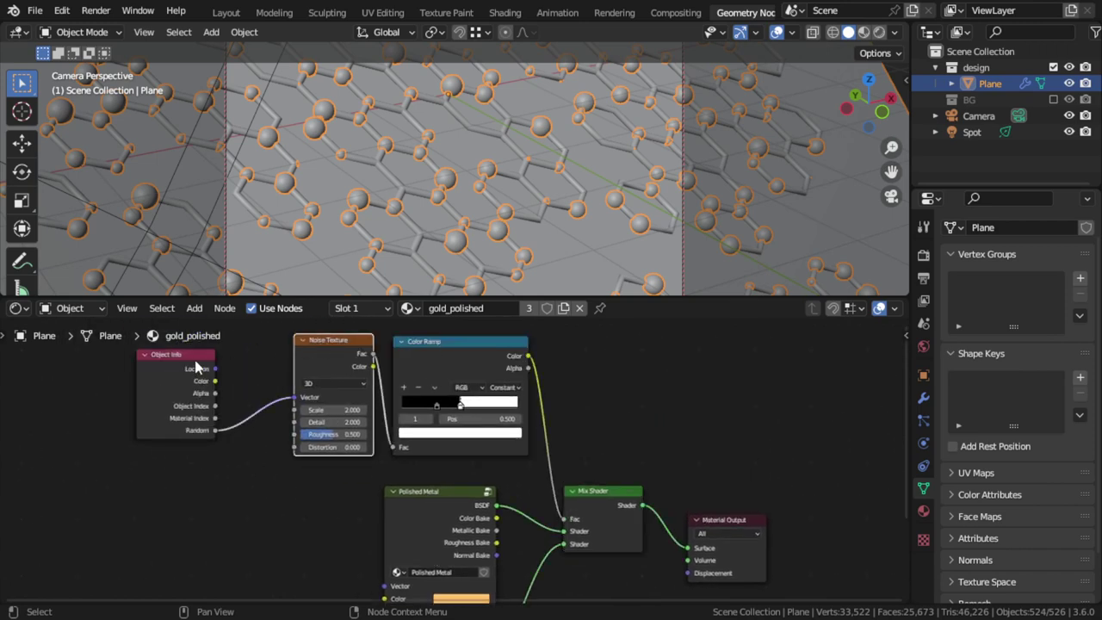
left_click_drag(433, 377, 433, 382)
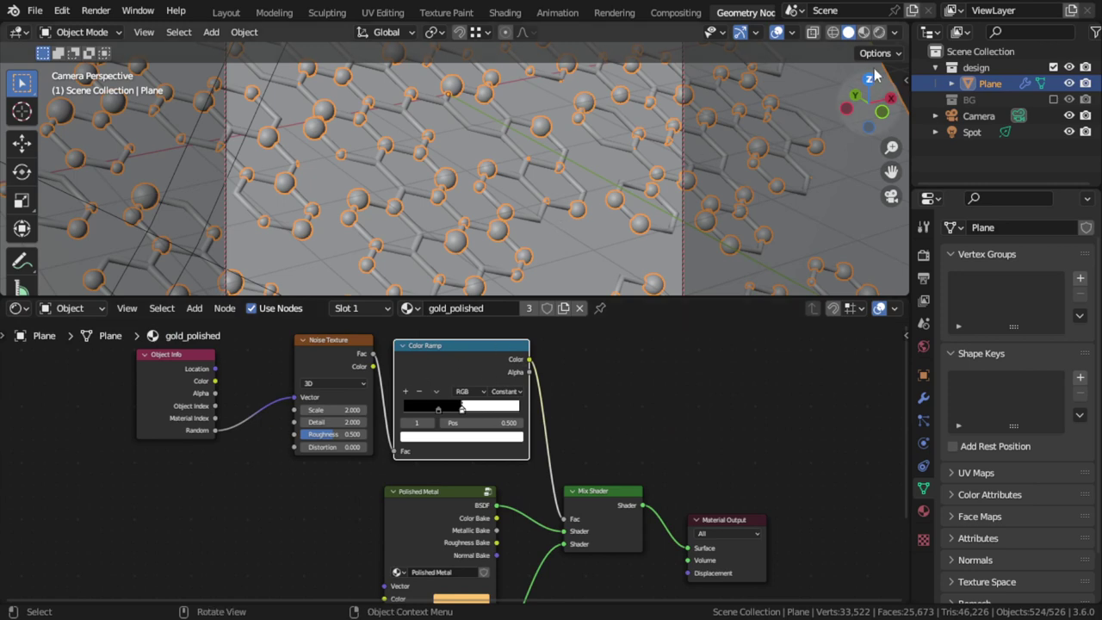
left_click(879, 32)
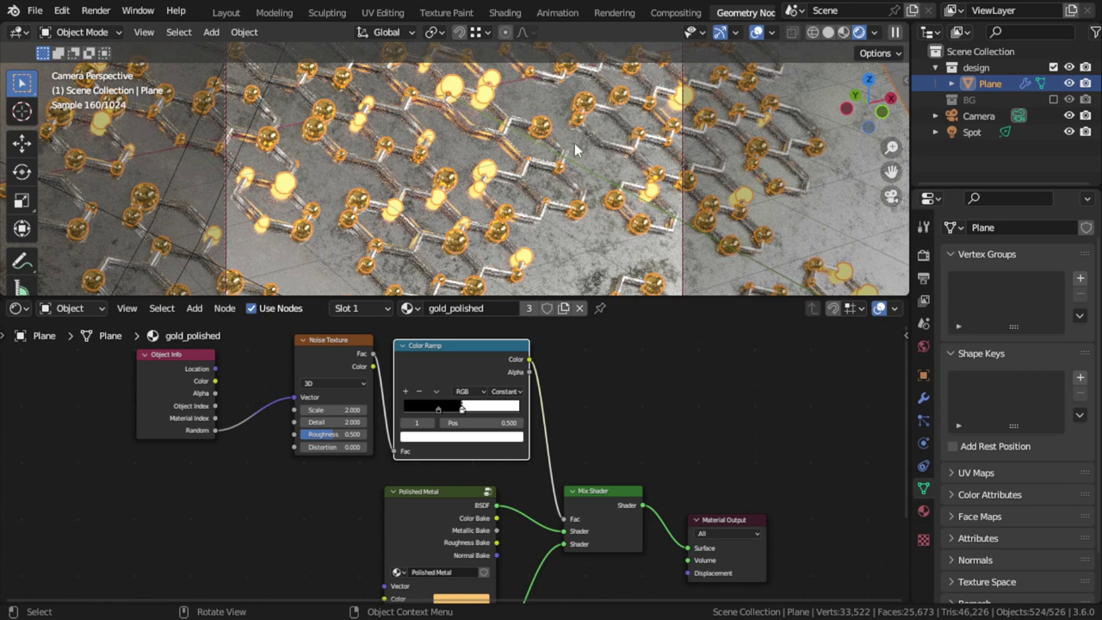
Deselect all, hide overlays, and show the last render result via Render > View Render to pan over it.
left_click(574, 143)
left_click(756, 32)
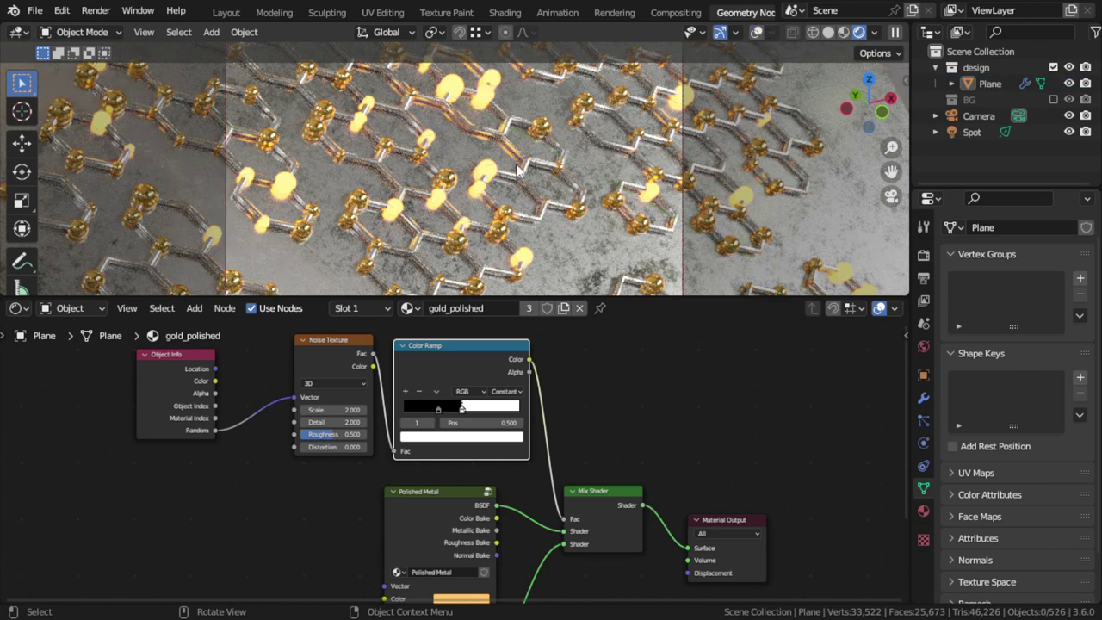
left_click(95, 10)
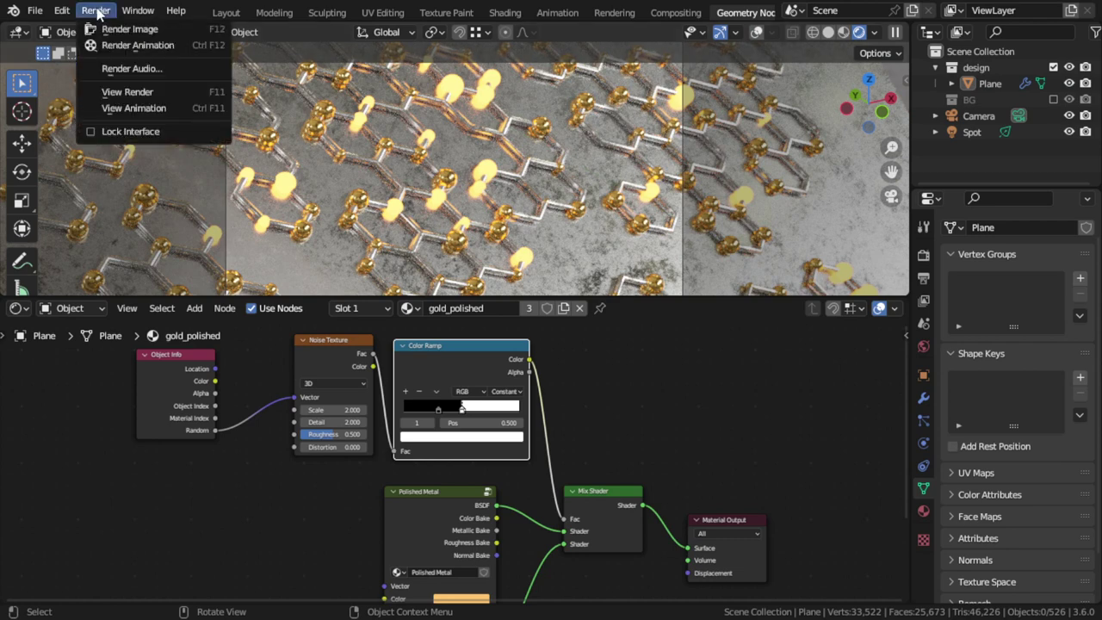
left_click(136, 92)
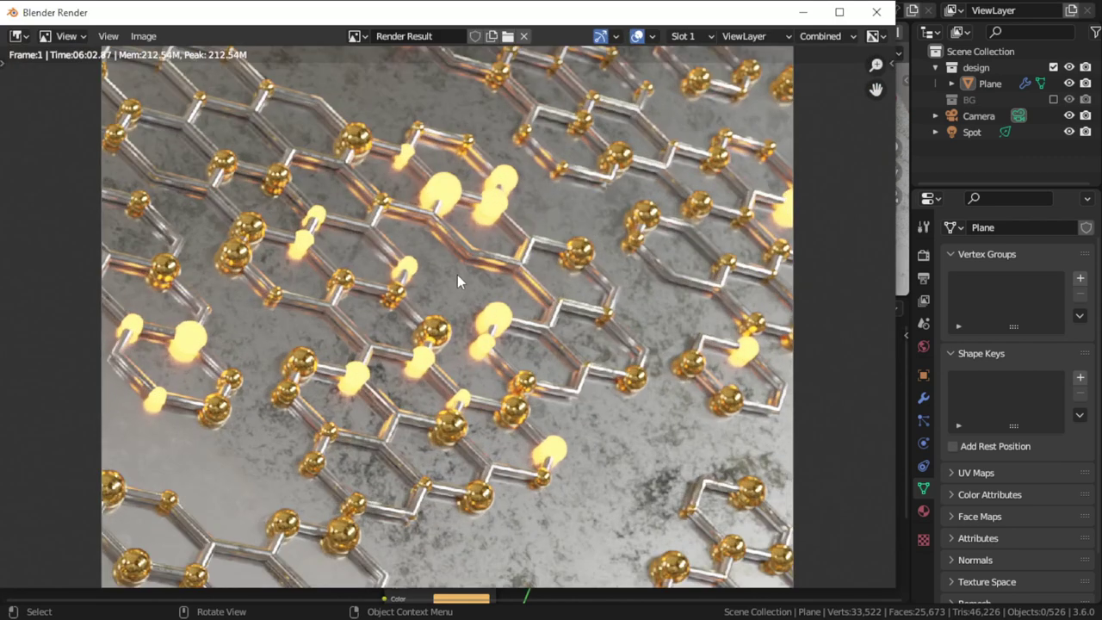
middle_click_drag(457, 277, 542, 284)
scroll(613, 222, "down", 1)
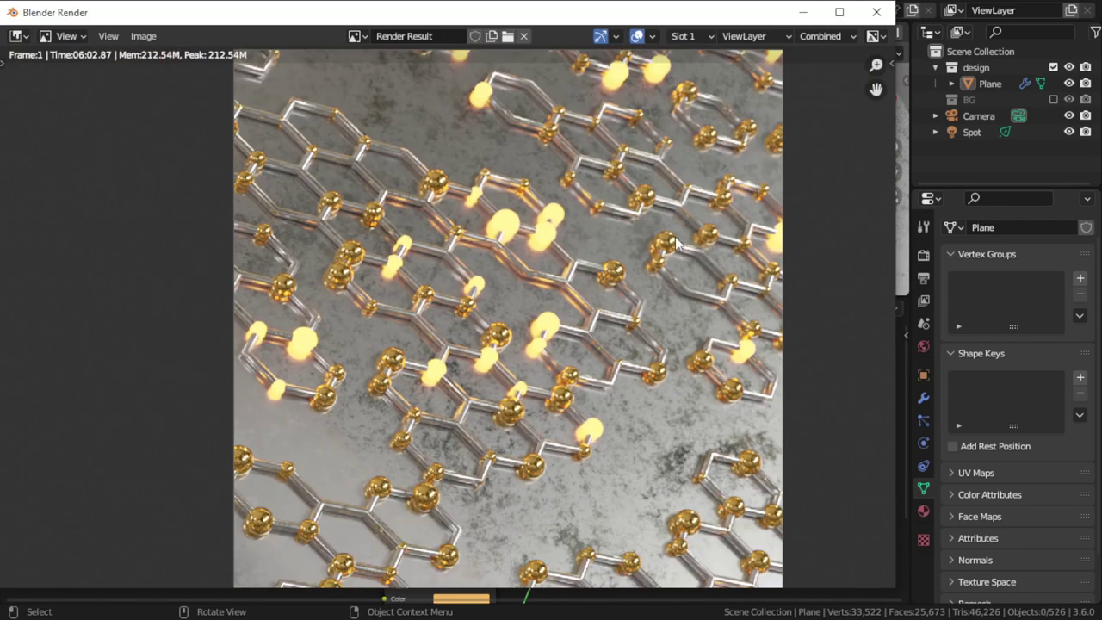